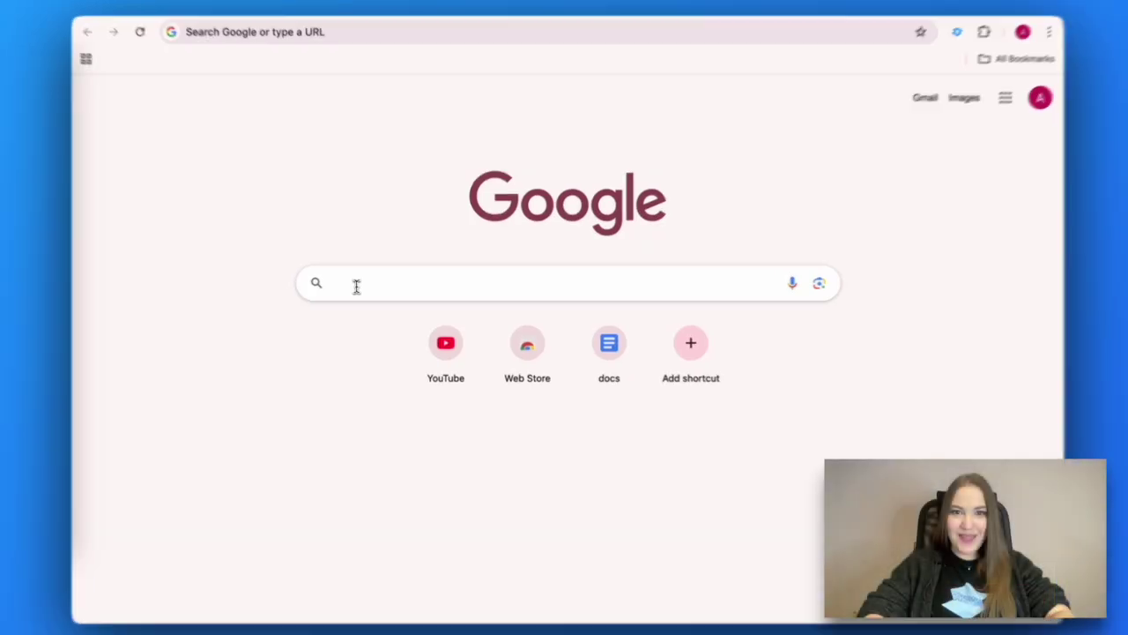
Search Google for 'Creating a clothing website with SpreadSimple' and scroll through the results
{"action": "type", "text": "t"}
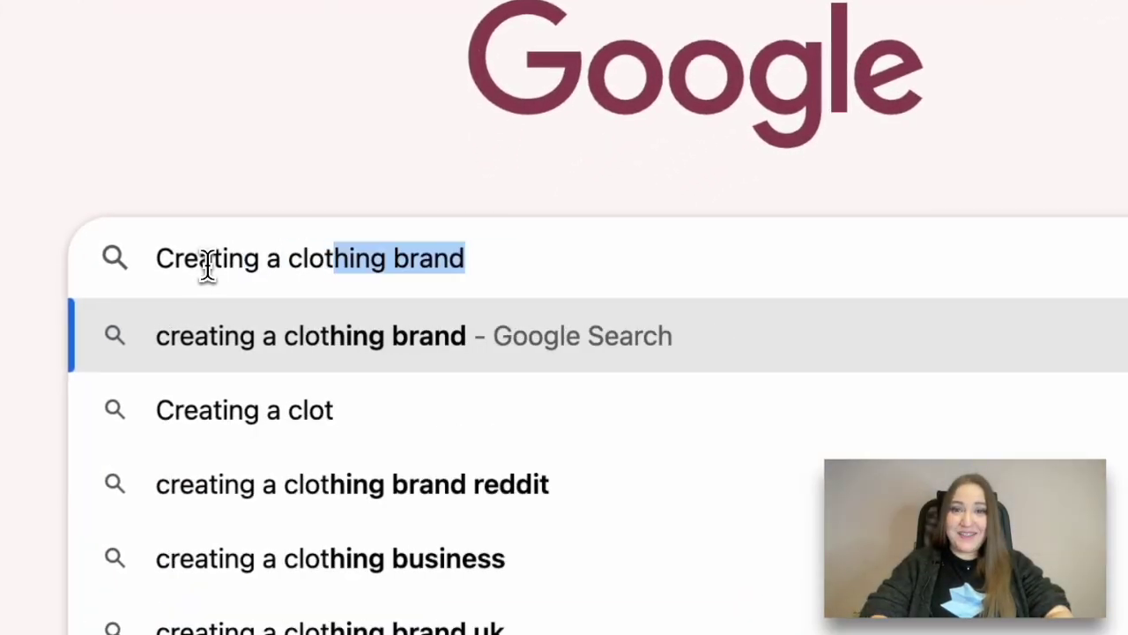
{"action": "type", "text": "hing website with SpreadSi"}
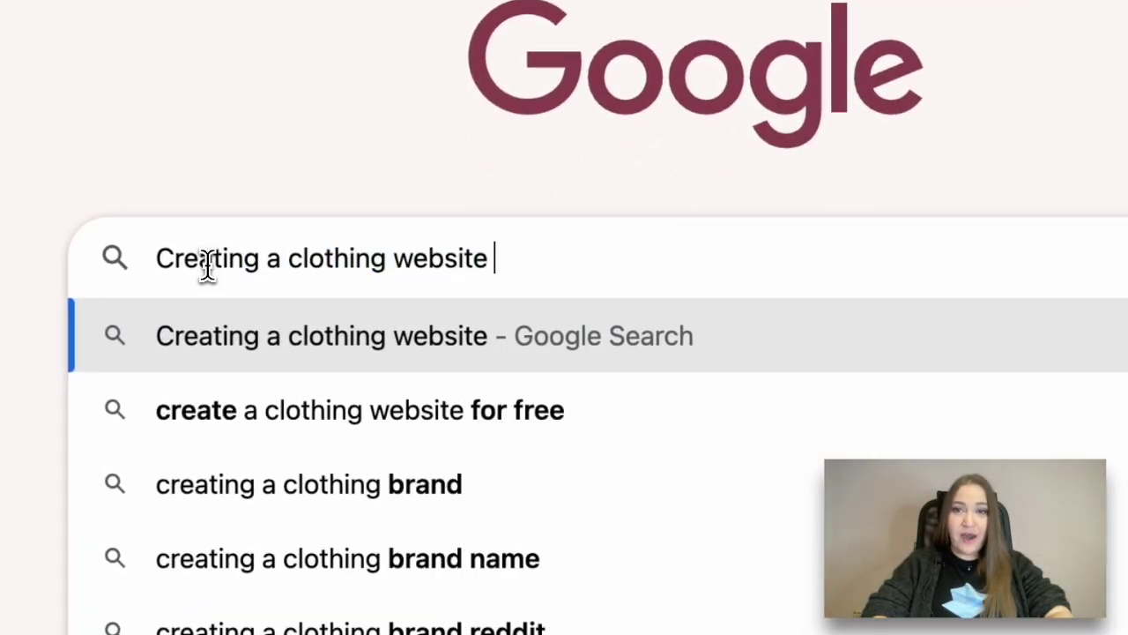
{"action": "type", "text": "mple"}
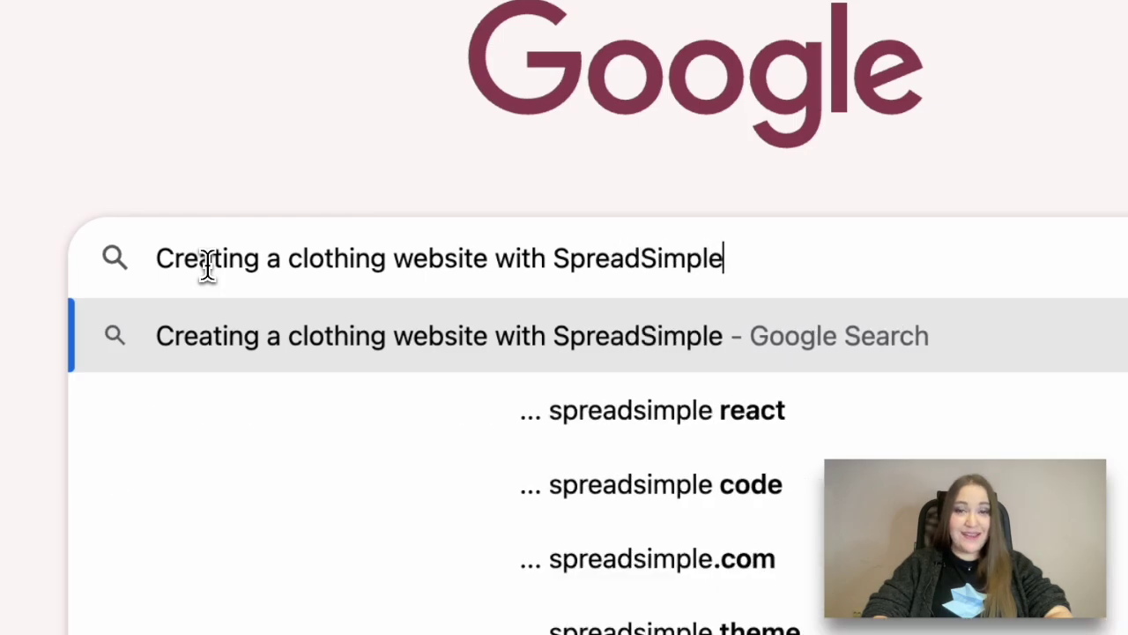
{"action": "key", "text": "Return"}
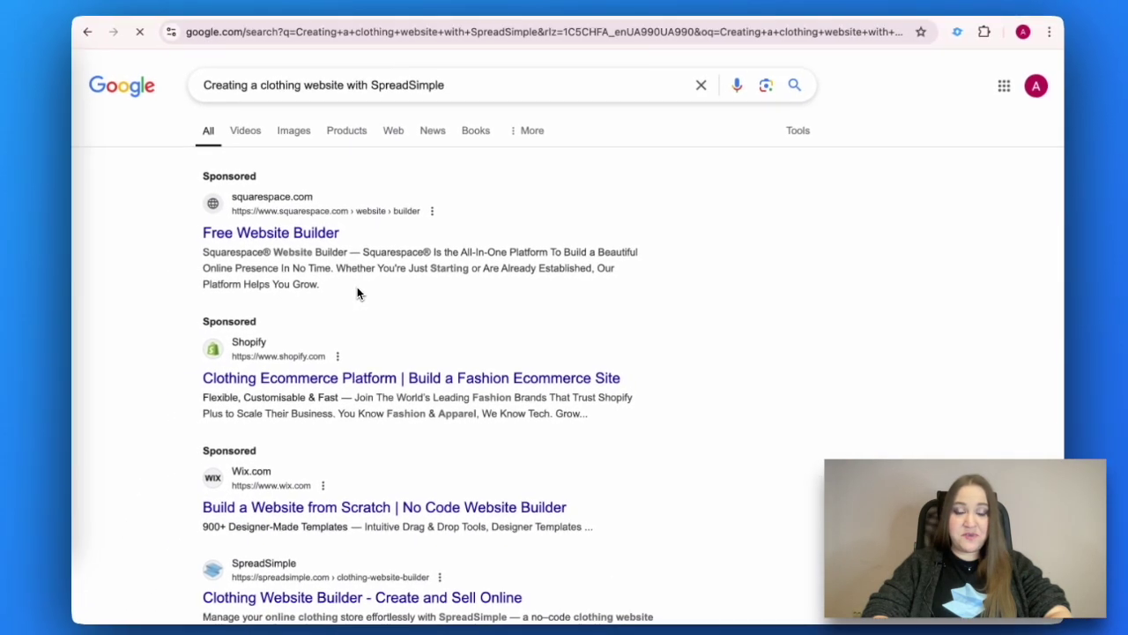
{"action": "scroll", "coordinate": [358, 292], "scroll_direction": "down", "scroll_amount": 5}
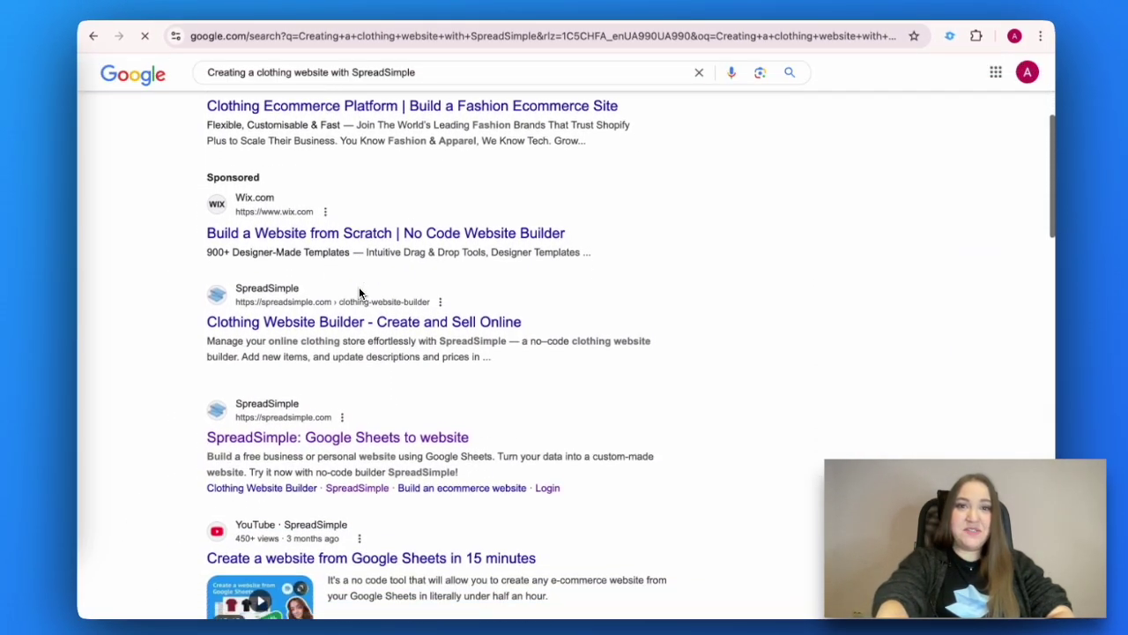
{"action": "scroll", "coordinate": [359, 286], "scroll_direction": "down", "scroll_amount": 3}
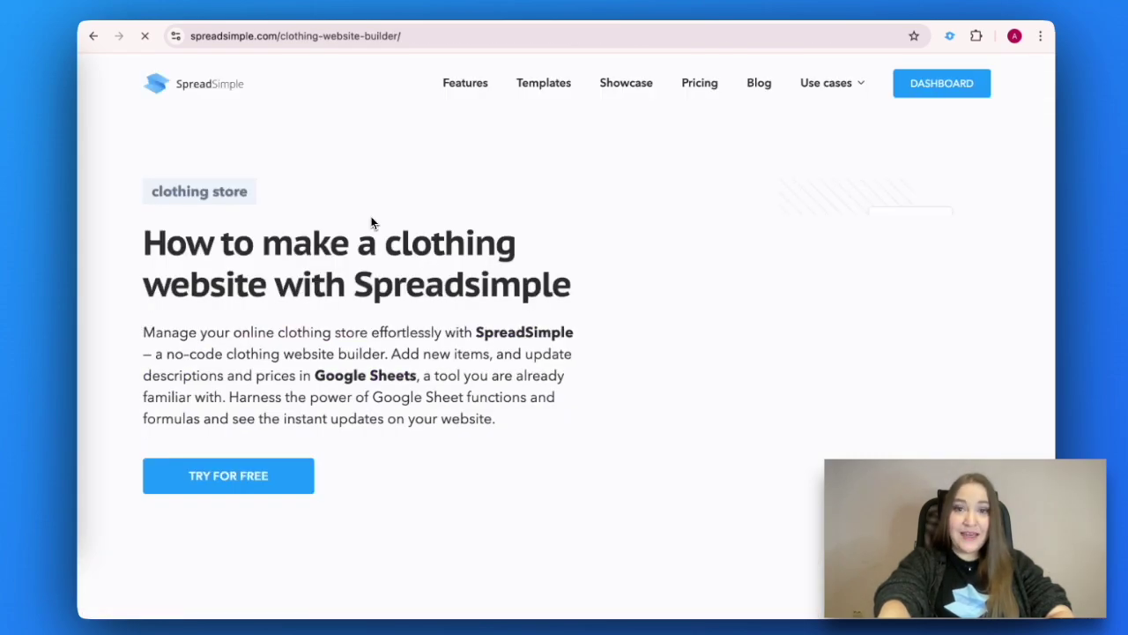
{"action": "scroll", "coordinate": [737, 353], "scroll_direction": "down", "scroll_amount": 3}
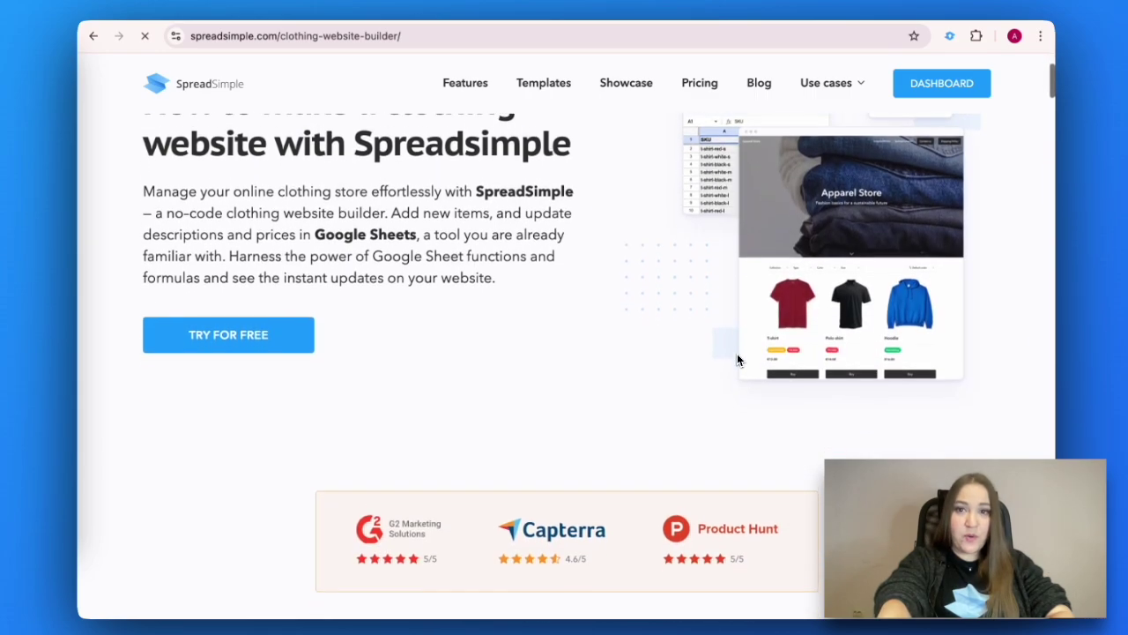
{"action": "scroll", "coordinate": [737, 353], "scroll_direction": "down", "scroll_amount": 6}
{"action": "scroll", "coordinate": [738, 356], "scroll_direction": "down", "scroll_amount": 8}
{"action": "scroll", "coordinate": [738, 360], "scroll_direction": "down", "scroll_amount": 6}
{"action": "scroll", "coordinate": [738, 359], "scroll_direction": "down", "scroll_amount": 9}
{"action": "scroll", "coordinate": [737, 359], "scroll_direction": "down", "scroll_amount": 9}
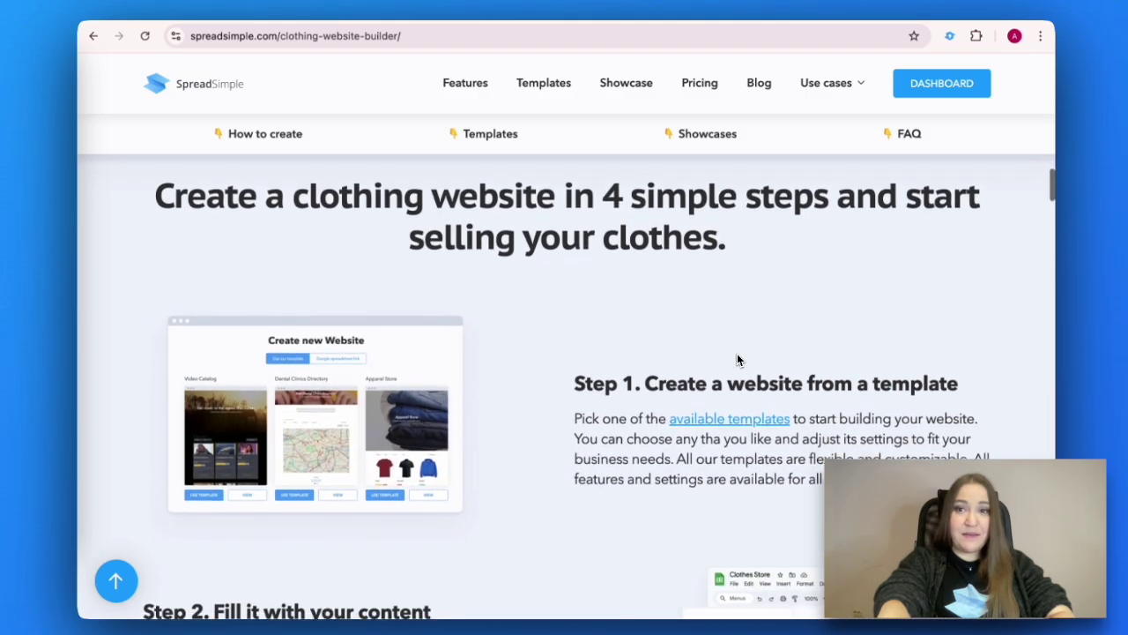
{"action": "scroll", "coordinate": [737, 354], "scroll_direction": "down", "scroll_amount": 4}
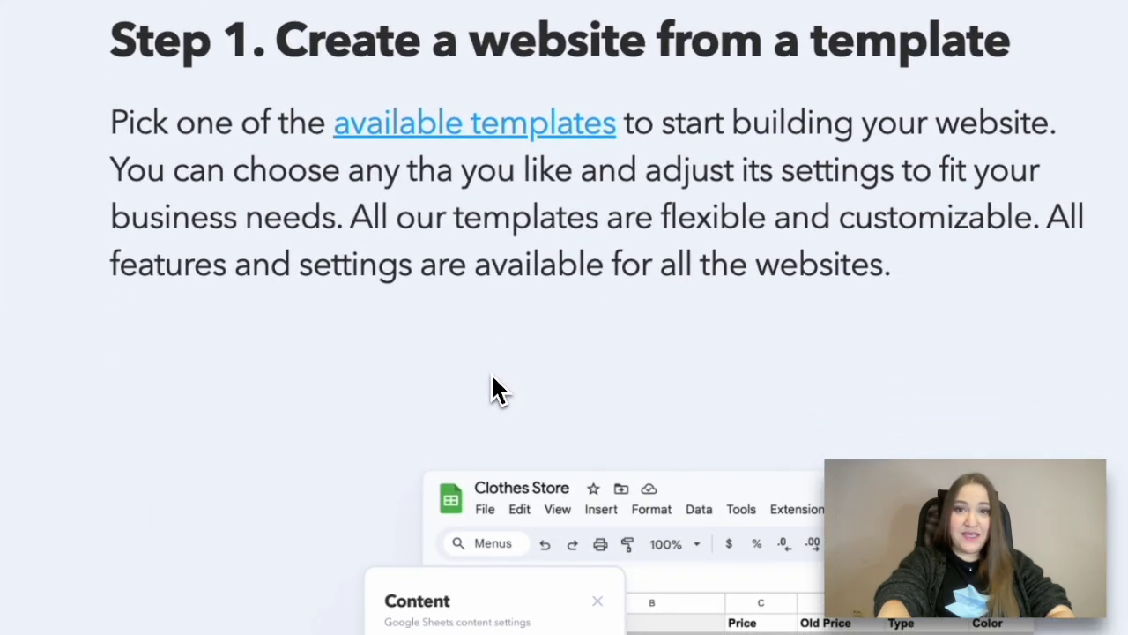
{"action": "scroll", "coordinate": [493, 379], "scroll_direction": "down", "scroll_amount": 5}
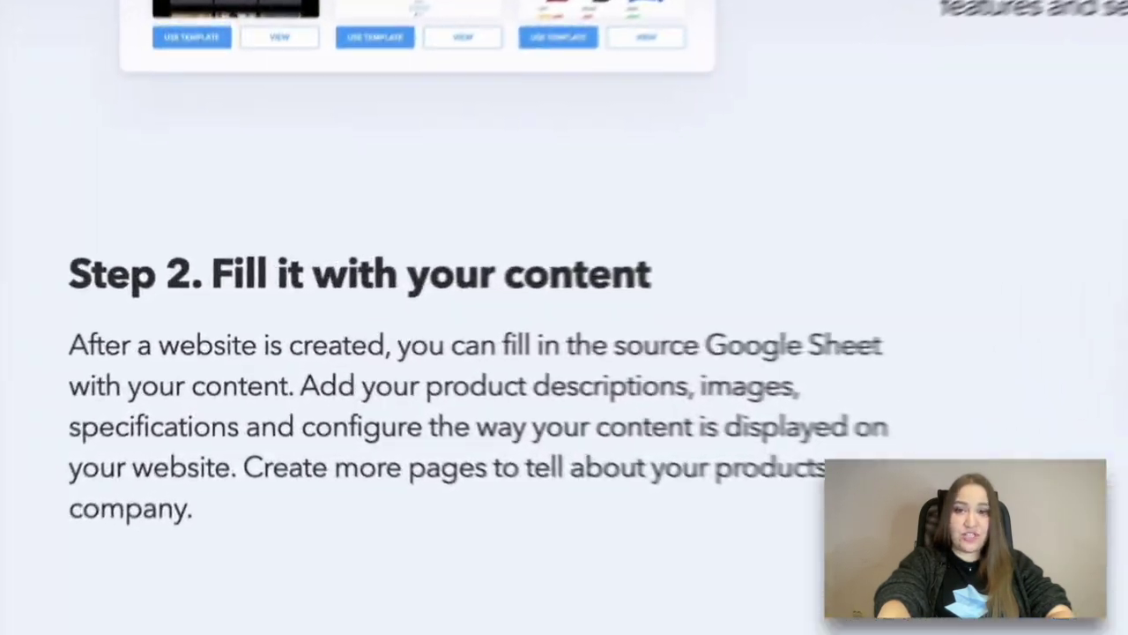
{"action": "scroll", "coordinate": [493, 379], "scroll_direction": "down", "scroll_amount": 4}
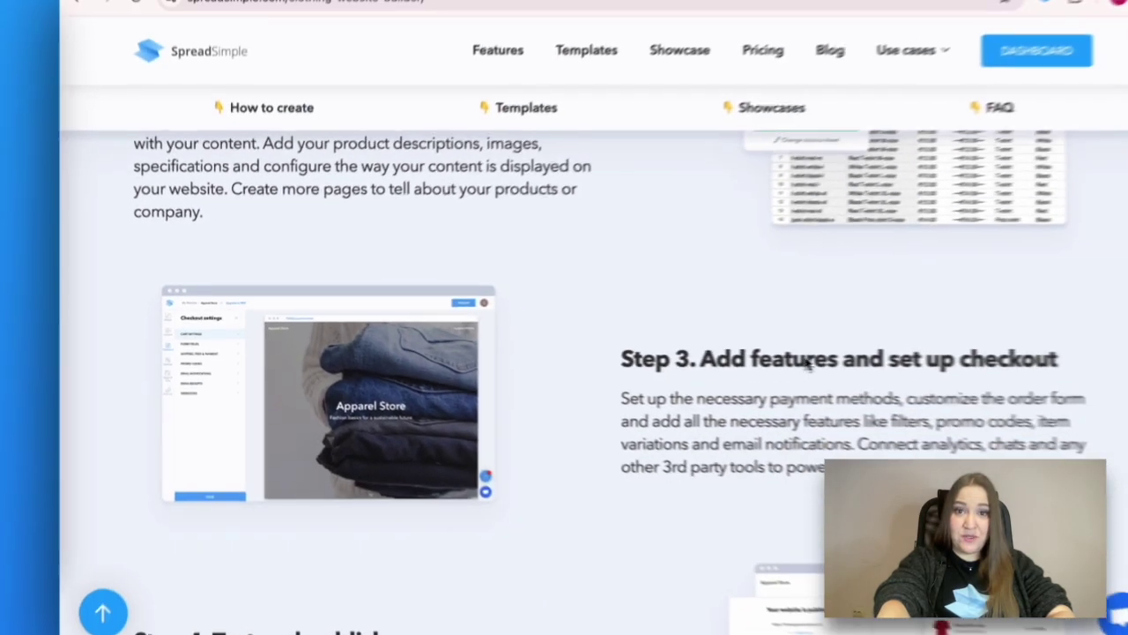
{"action": "scroll", "coordinate": [815, 366], "scroll_direction": "down", "scroll_amount": 4}
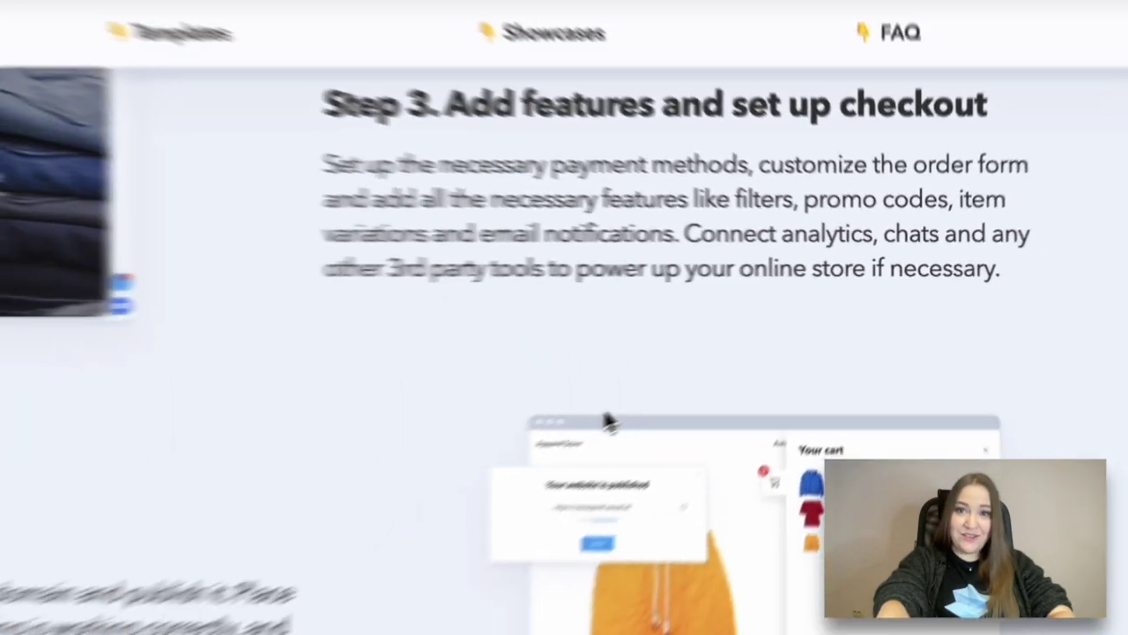
{"action": "scroll", "coordinate": [598, 425], "scroll_direction": "down", "scroll_amount": 2}
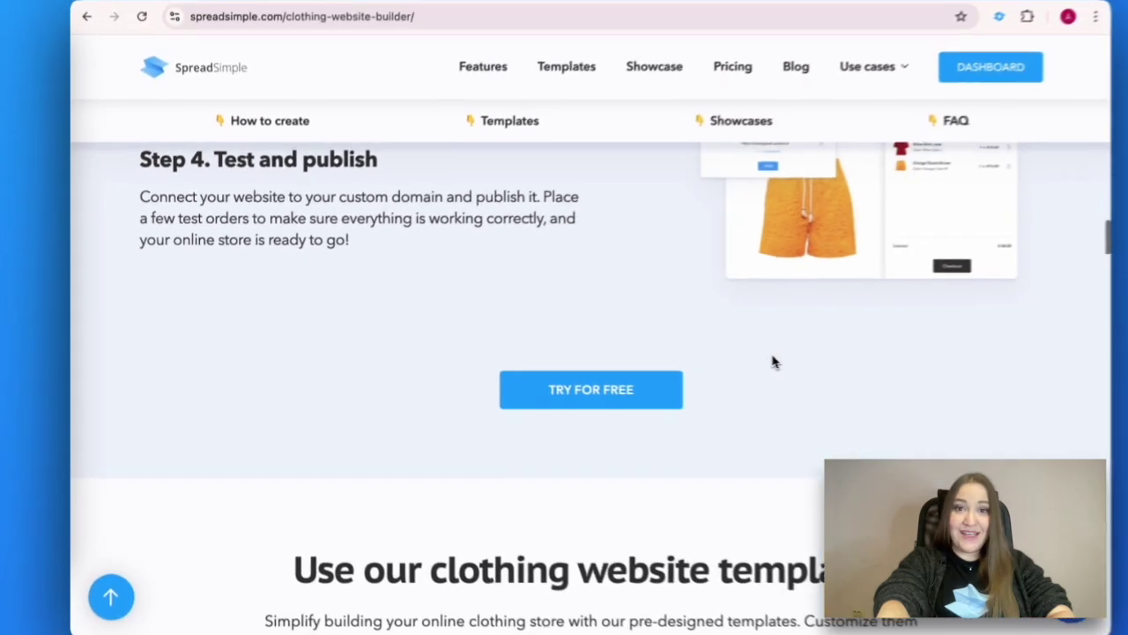
{"action": "scroll", "coordinate": [737, 360], "scroll_direction": "down", "scroll_amount": 2}
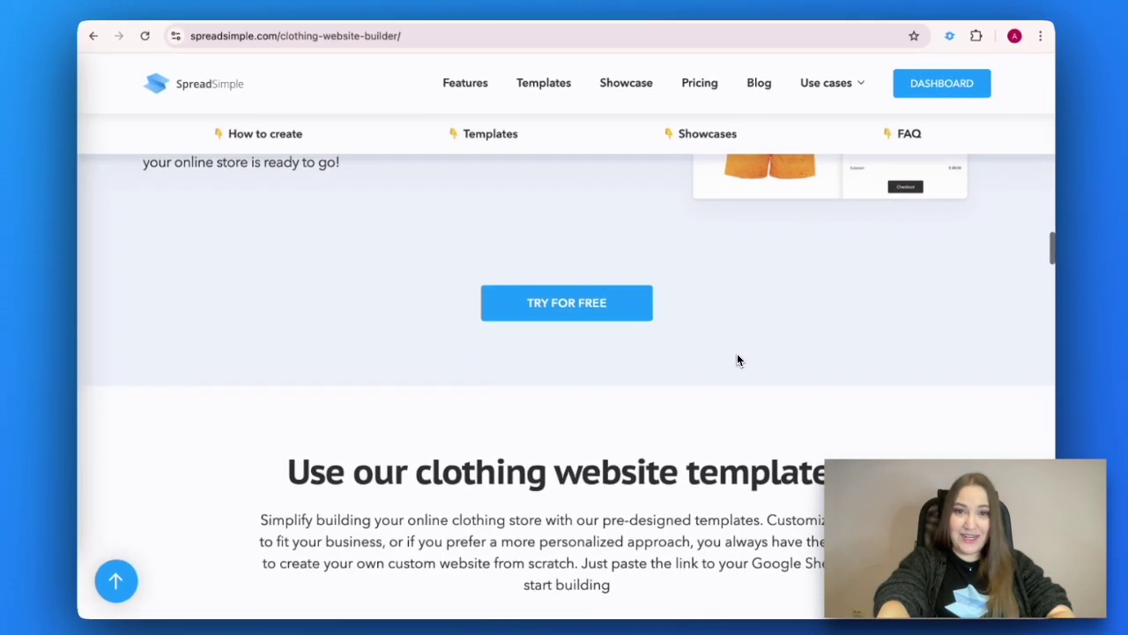
{"action": "scroll", "coordinate": [737, 360], "scroll_direction": "down", "scroll_amount": 2}
{"action": "scroll", "coordinate": [737, 360], "scroll_direction": "down", "scroll_amount": 1}
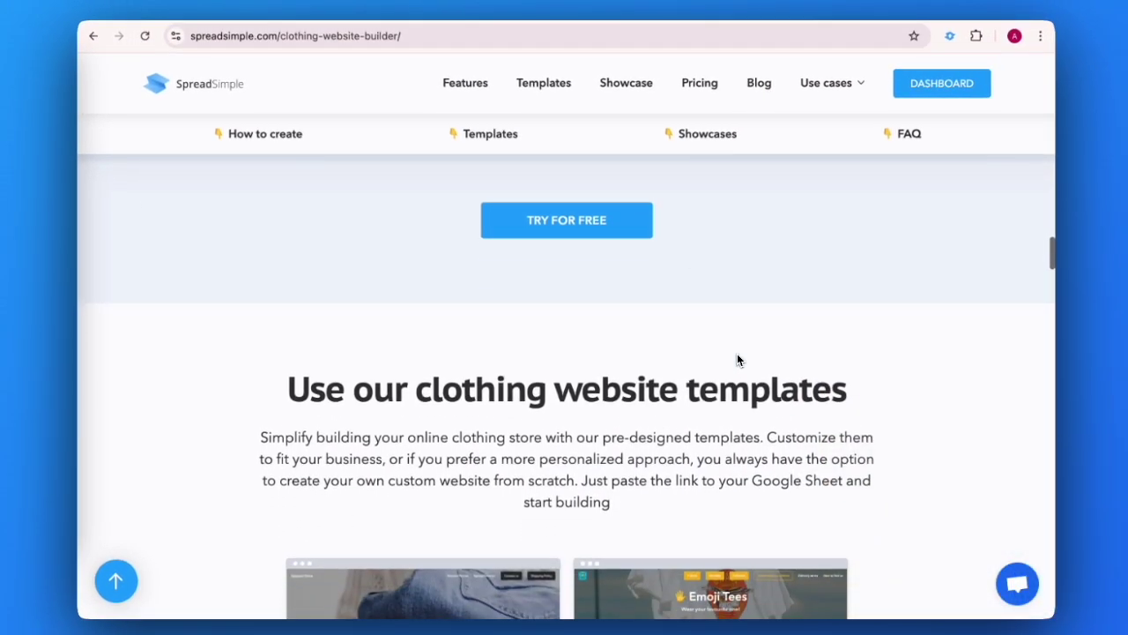
{"action": "scroll", "coordinate": [738, 356], "scroll_direction": "down", "scroll_amount": 1}
{"action": "scroll", "coordinate": [738, 356], "scroll_direction": "down", "scroll_amount": 2}
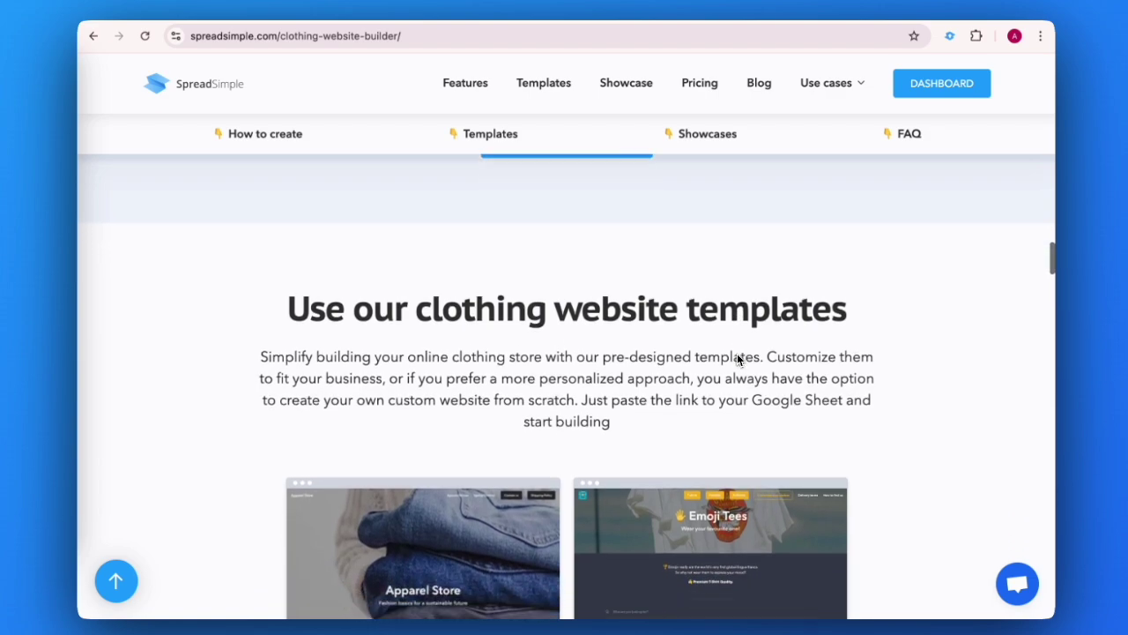
{"action": "scroll", "coordinate": [738, 357], "scroll_direction": "down", "scroll_amount": 5}
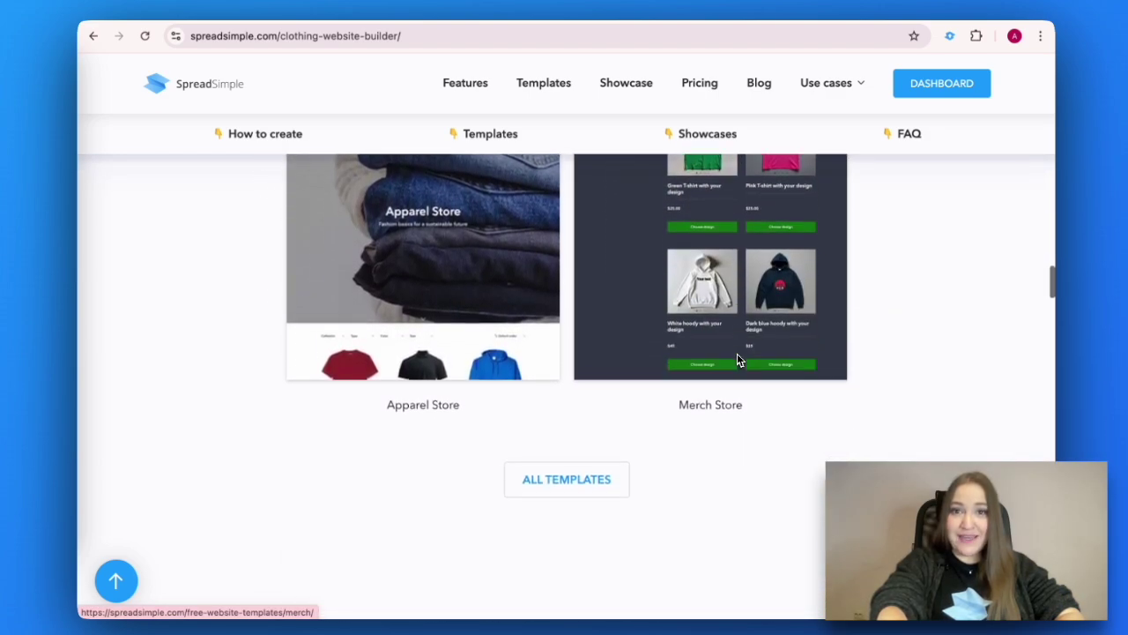
{"action": "scroll", "coordinate": [738, 360], "scroll_direction": "down", "scroll_amount": 2}
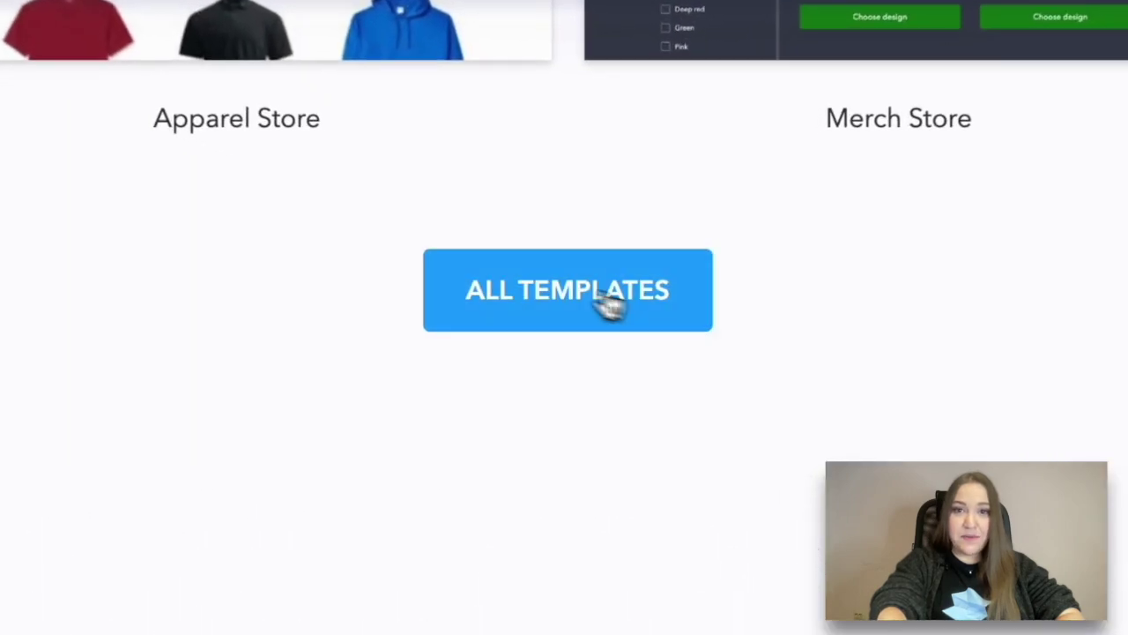
Browse the full SpreadSimple template gallery and open the Apparel Store template
{"action": "left_click", "coordinate": [527, 298]}
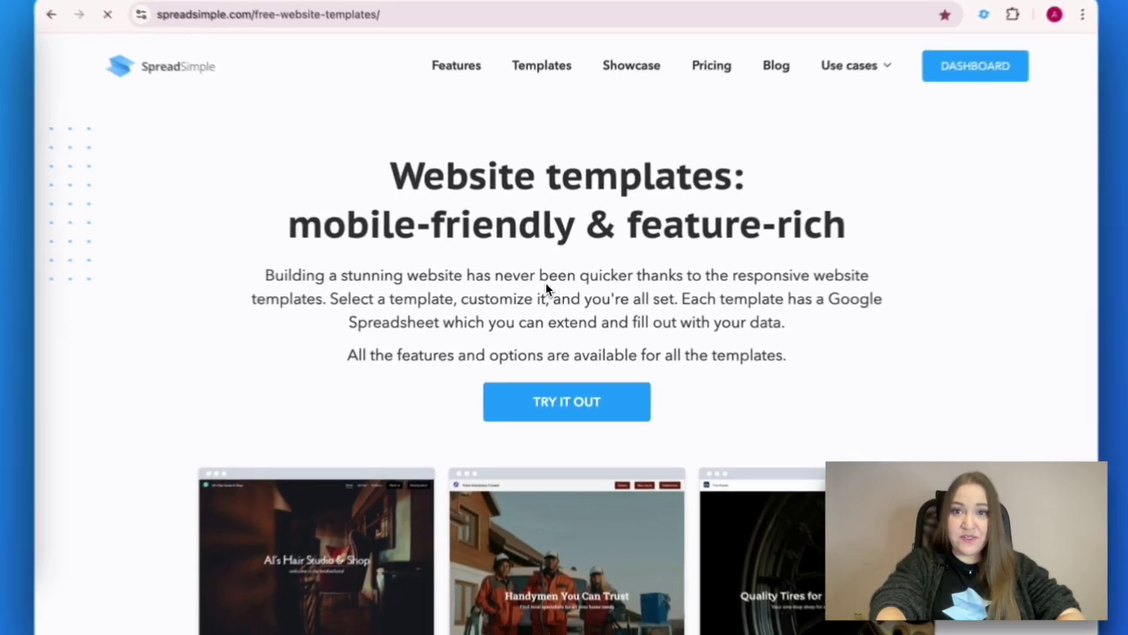
{"action": "scroll", "coordinate": [789, 294], "scroll_direction": "down", "scroll_amount": 5}
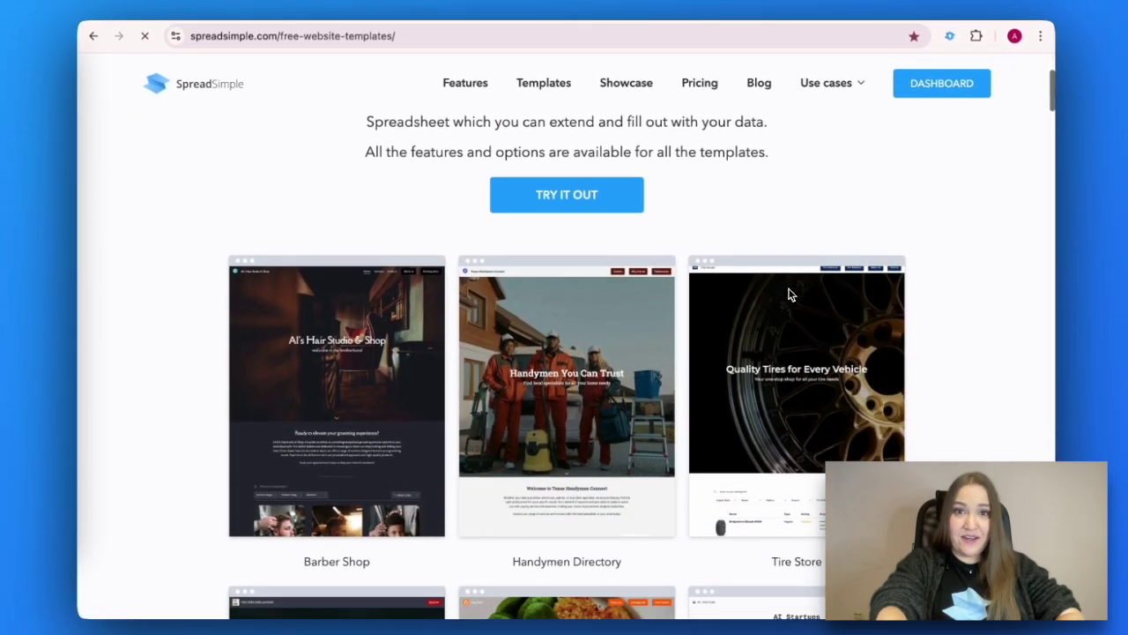
{"action": "scroll", "coordinate": [789, 293], "scroll_direction": "down", "scroll_amount": 5}
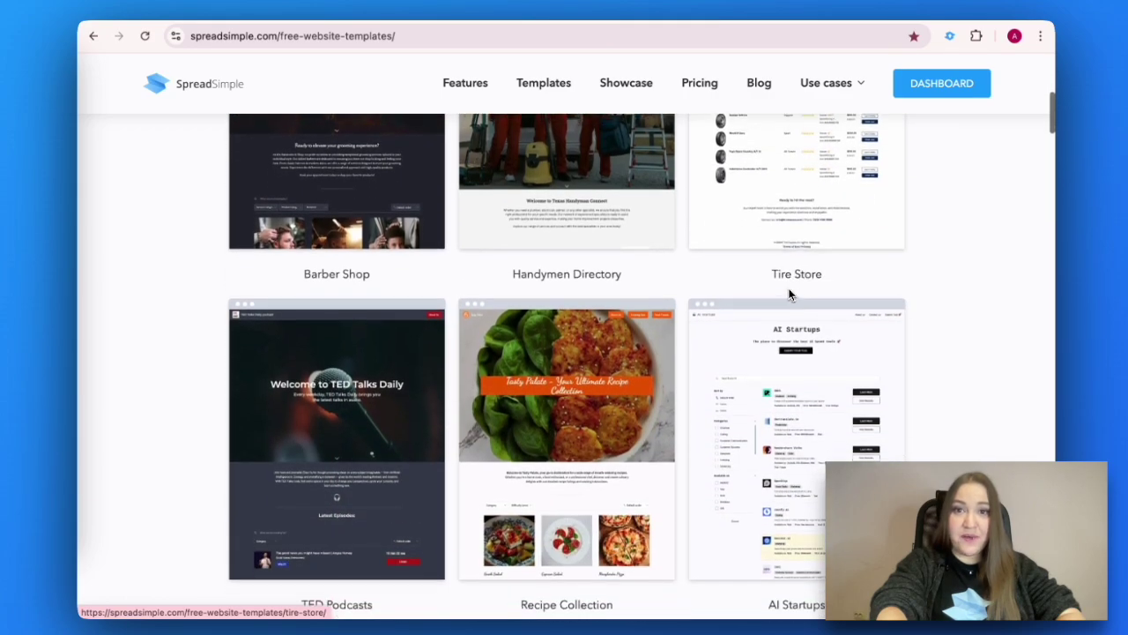
{"action": "scroll", "coordinate": [789, 293], "scroll_direction": "down", "scroll_amount": 8}
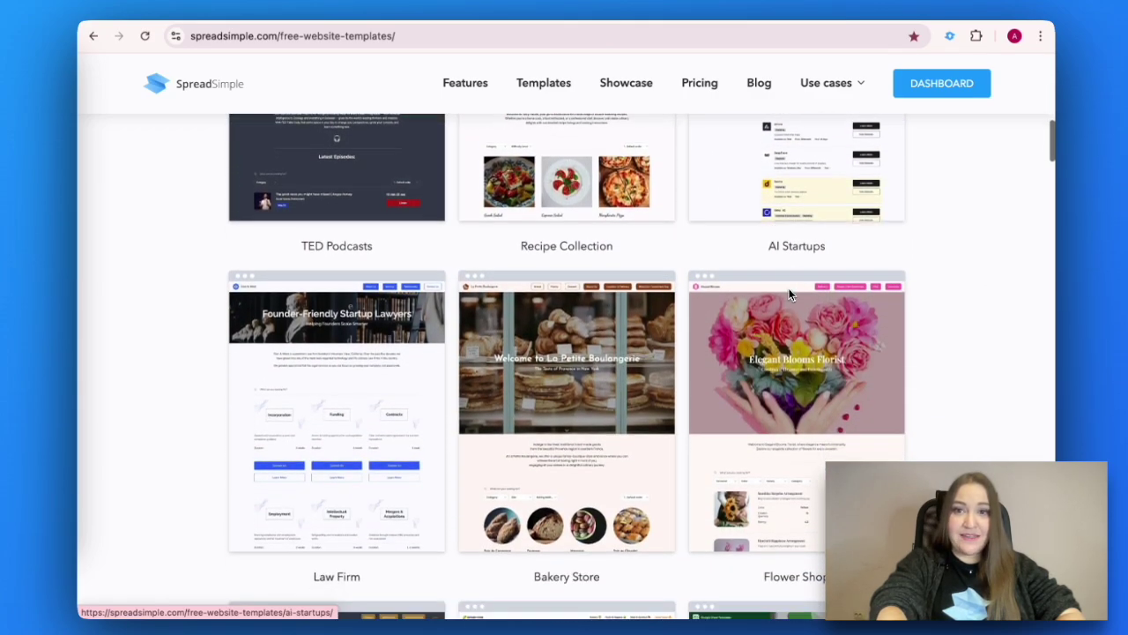
{"action": "scroll", "coordinate": [789, 293], "scroll_direction": "down", "scroll_amount": 8}
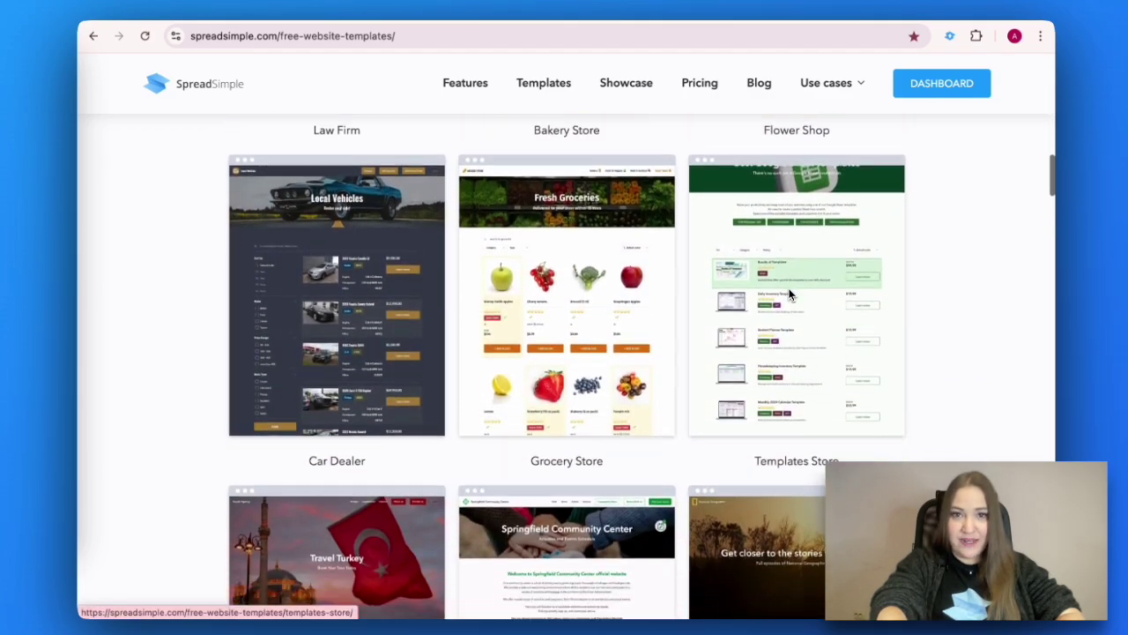
{"action": "scroll", "coordinate": [789, 293], "scroll_direction": "down", "scroll_amount": 5}
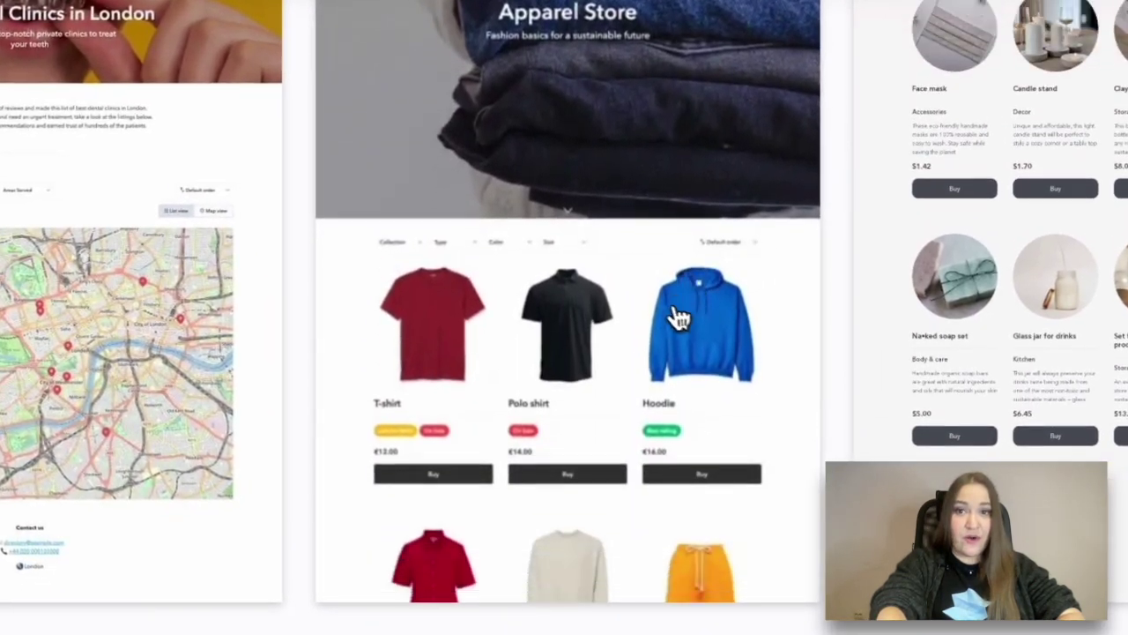
{"action": "left_click", "coordinate": [667, 312]}
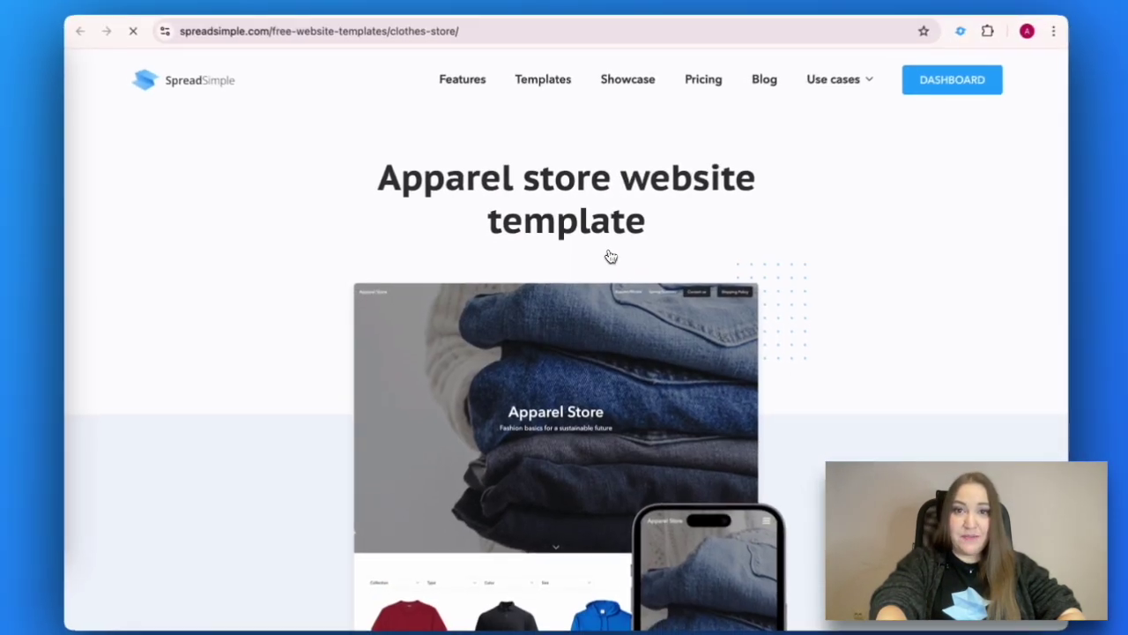
Open the Apparel Store template's source 'Clothes Store' Google Sheet
{"action": "scroll", "coordinate": [617, 268], "scroll_direction": "down", "scroll_amount": 1}
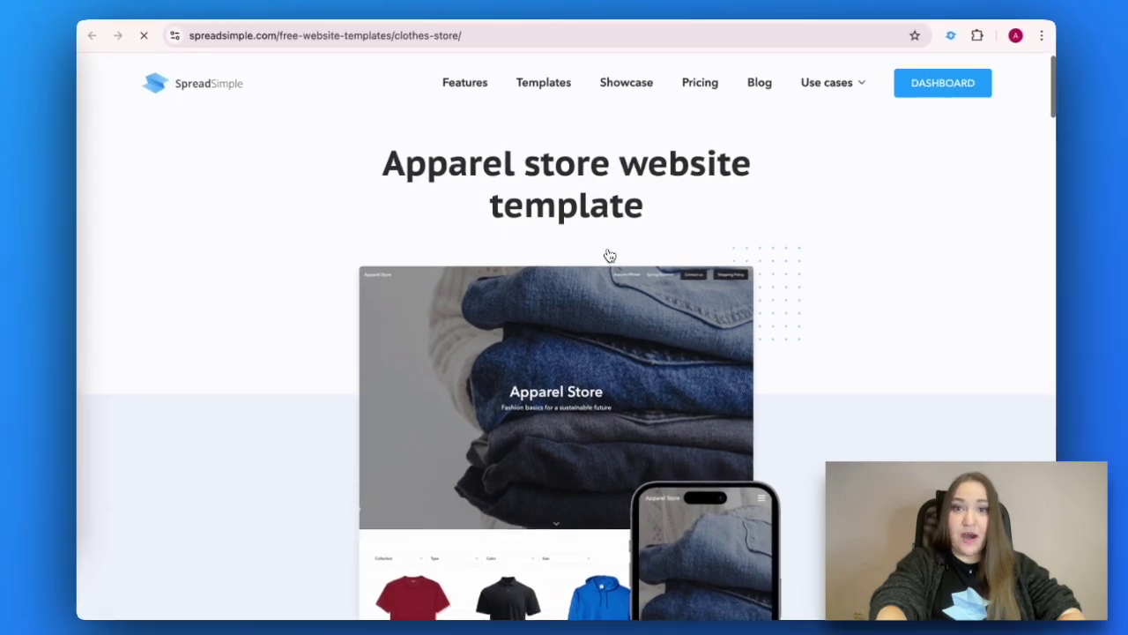
{"action": "scroll", "coordinate": [608, 255], "scroll_direction": "down", "scroll_amount": 5}
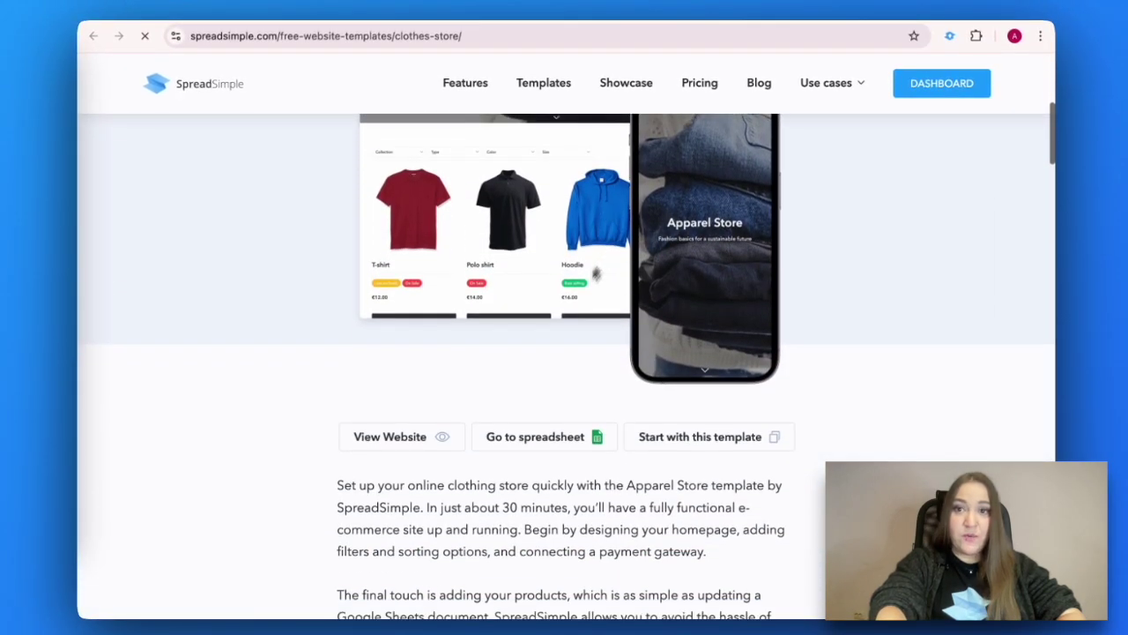
{"action": "left_click", "coordinate": [525, 434]}
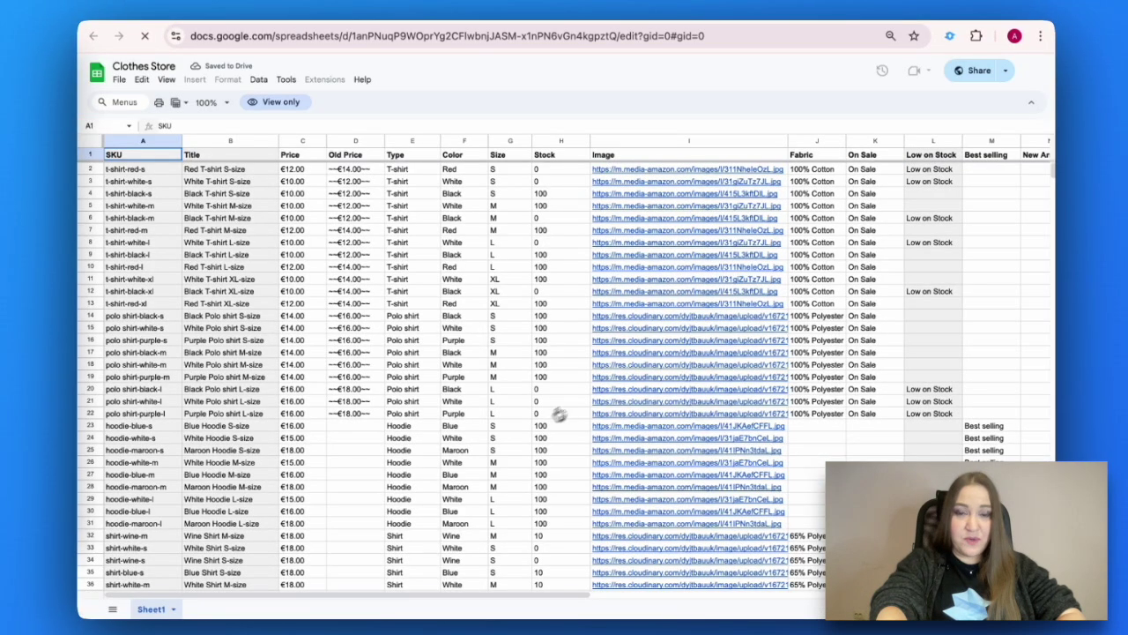
Scroll the Clothes Store sheet right to the Collection column, then return to the SpreadSimple template
{"action": "scroll", "coordinate": [653, 411], "scroll_direction": "right", "scroll_amount": 3}
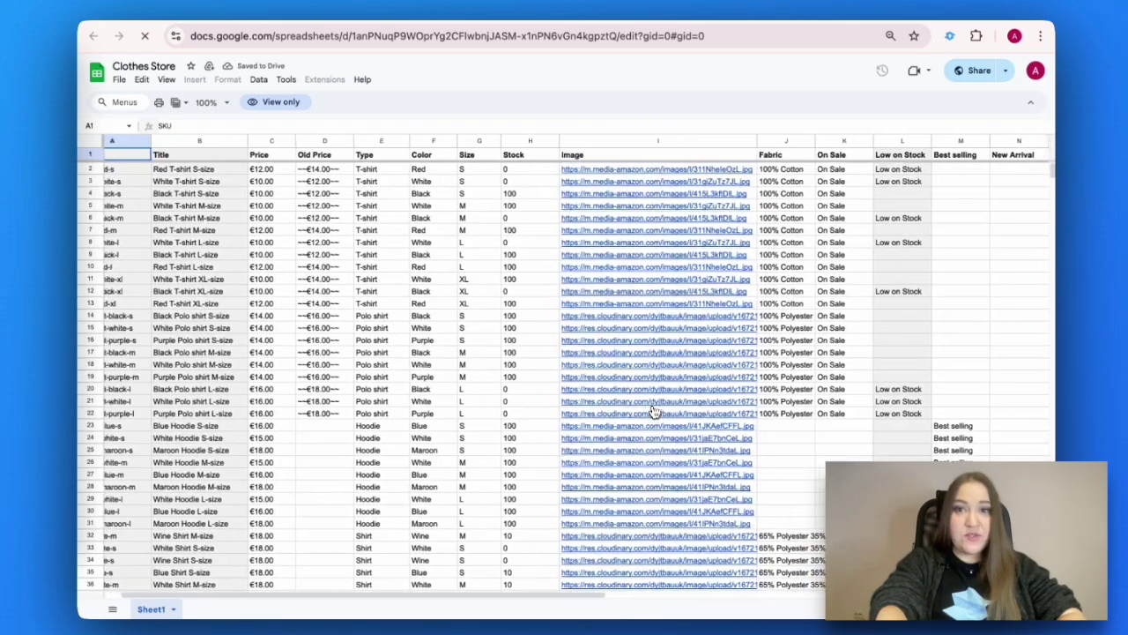
{"action": "scroll", "coordinate": [653, 412], "scroll_direction": "right", "scroll_amount": 5}
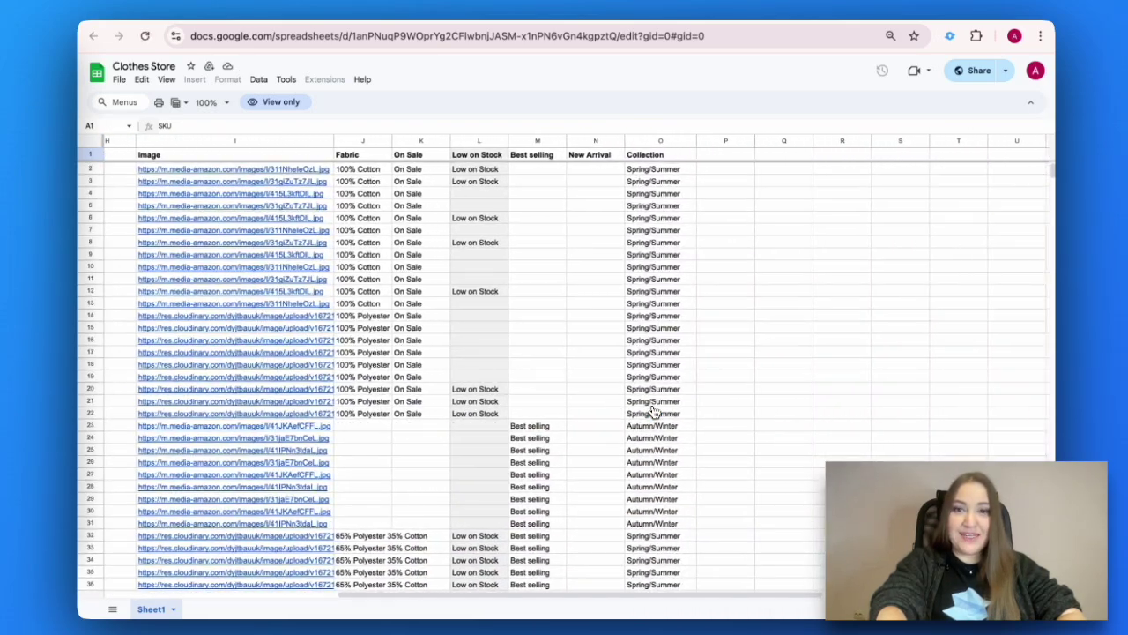
{"action": "left_click", "coordinate": [811, 16]}
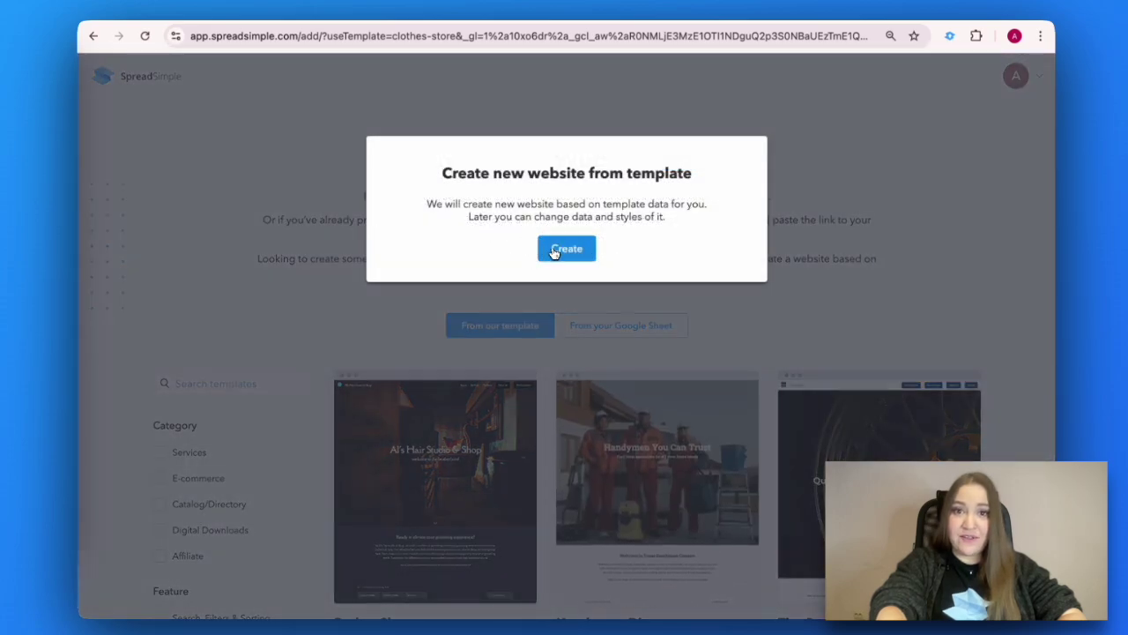
Create the website from the Apparel Store template and look over Checkout, Settings, Pages & links, Add-ons and Content
{"action": "left_click", "coordinate": [558, 251]}
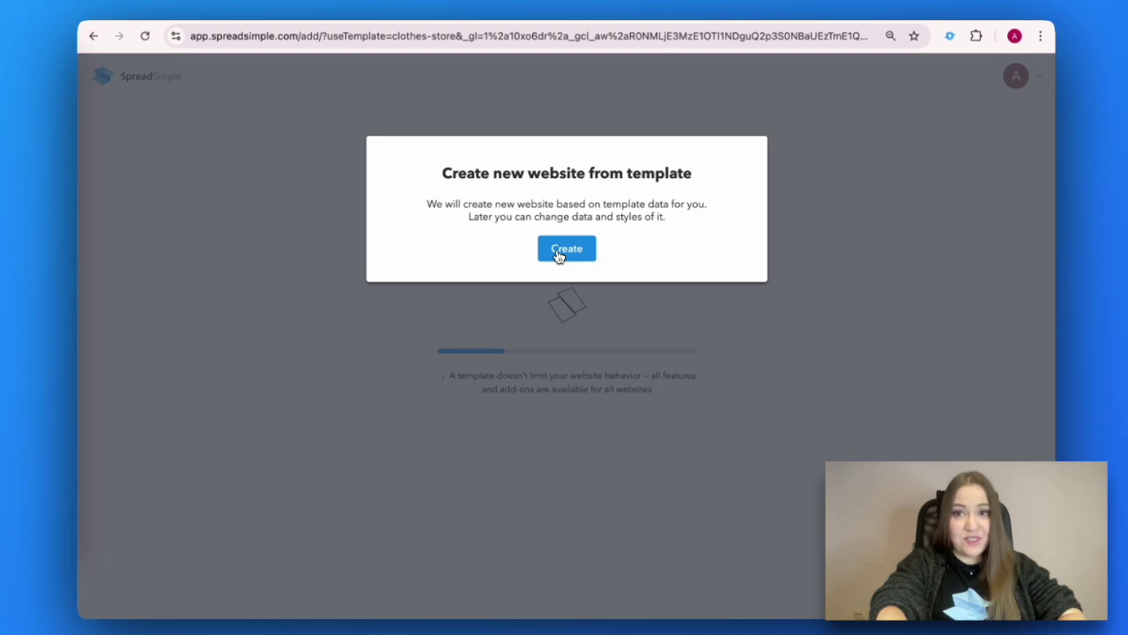
{"action": "left_click", "coordinate": [558, 251]}
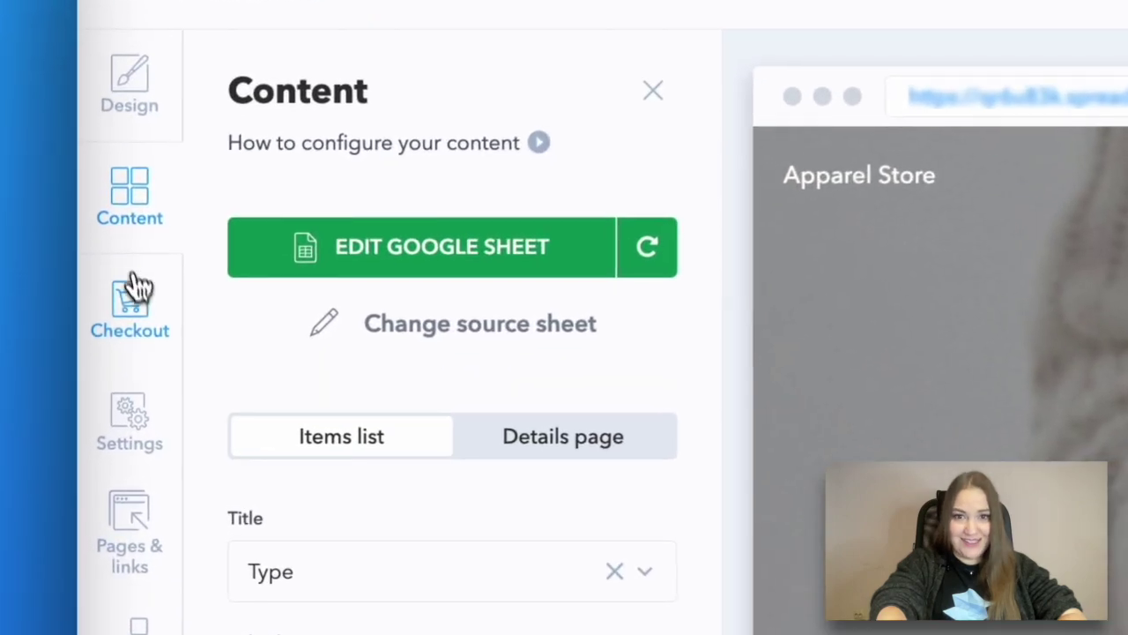
{"action": "left_click", "coordinate": [102, 218]}
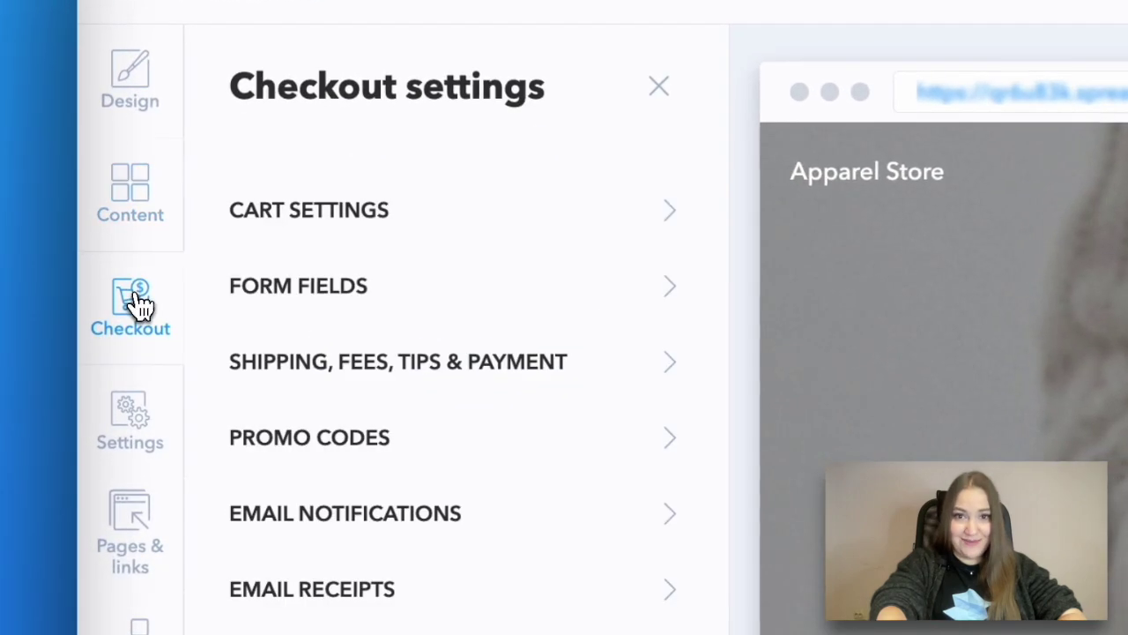
{"action": "left_click", "coordinate": [130, 402]}
{"action": "left_click", "coordinate": [132, 521]}
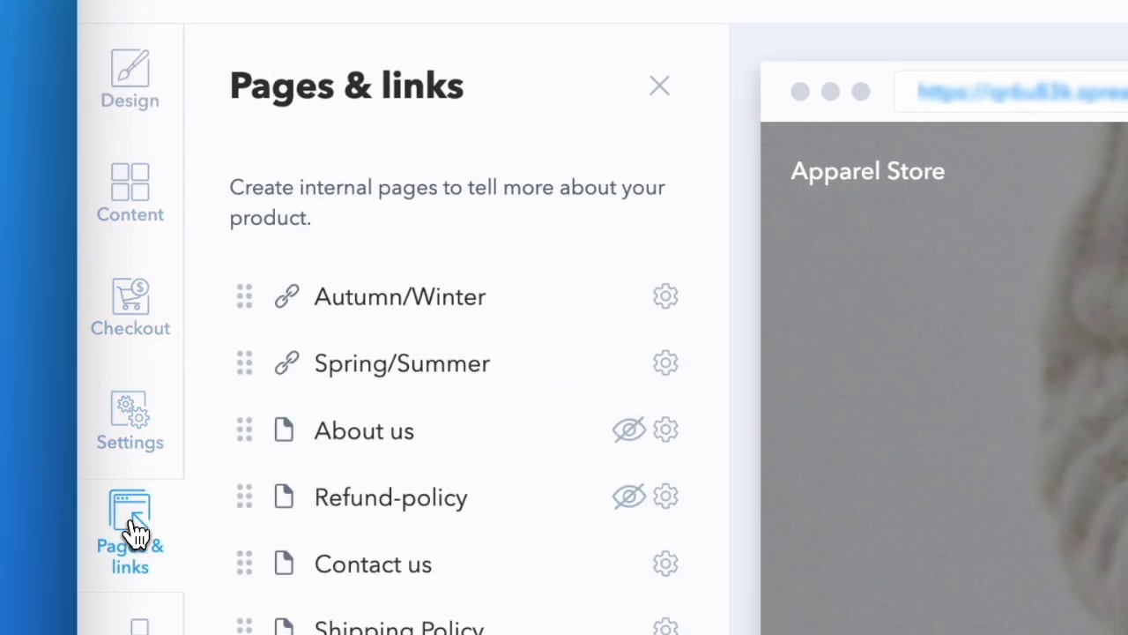
{"action": "left_click", "coordinate": [126, 551]}
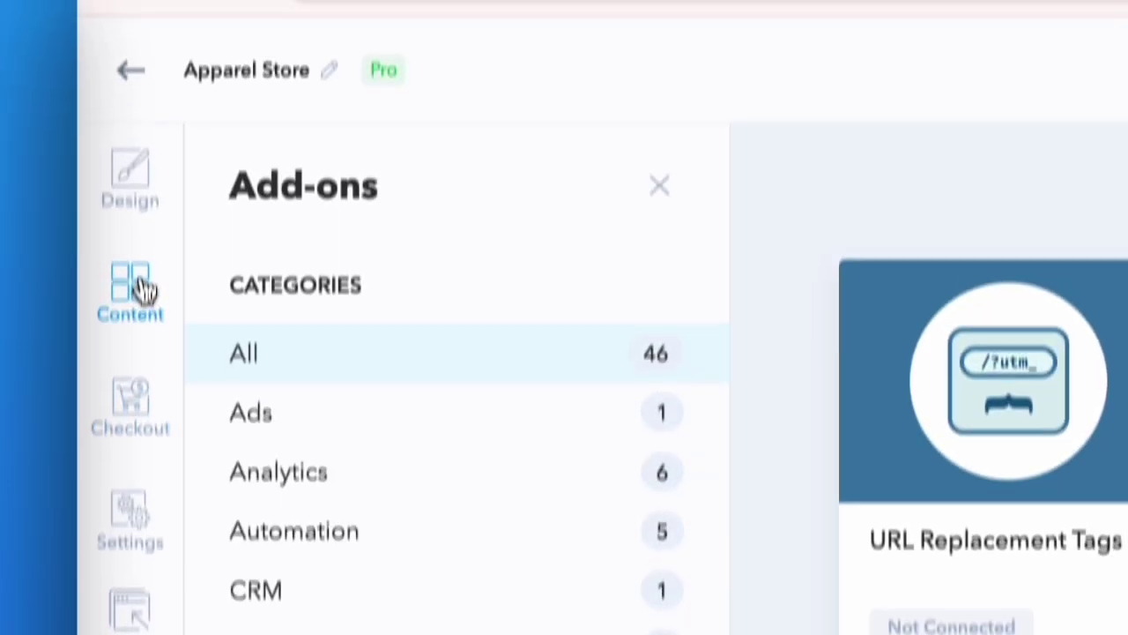
{"action": "left_click", "coordinate": [130, 69]}
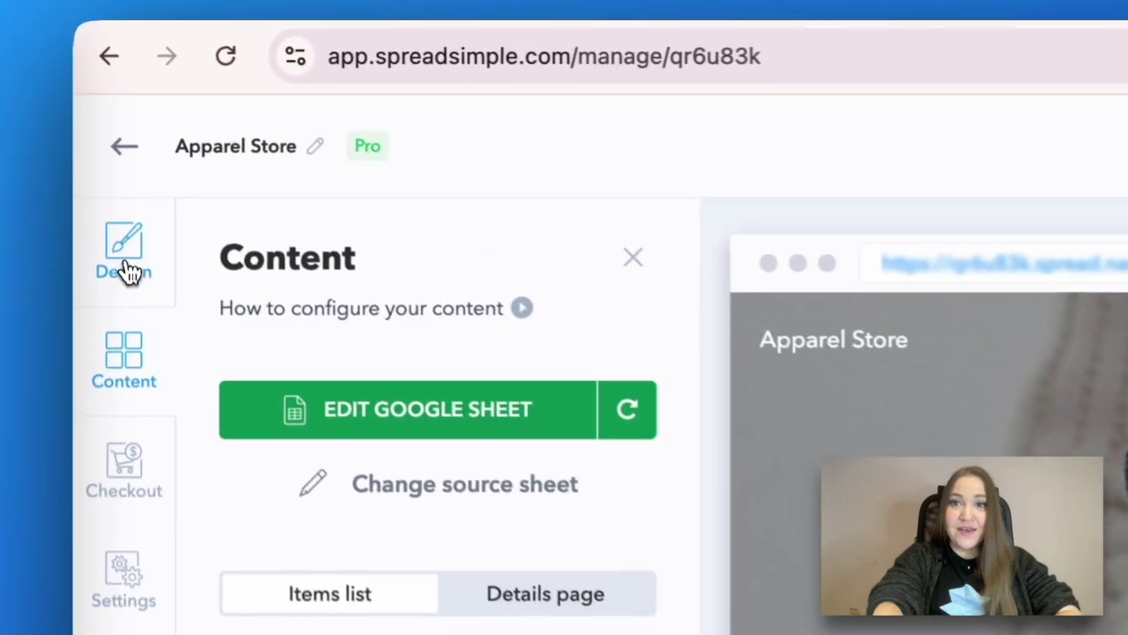
Replace the home page intro cover with 'Front page image.avif' and select the existing page title
{"action": "left_click", "coordinate": [96, 120]}
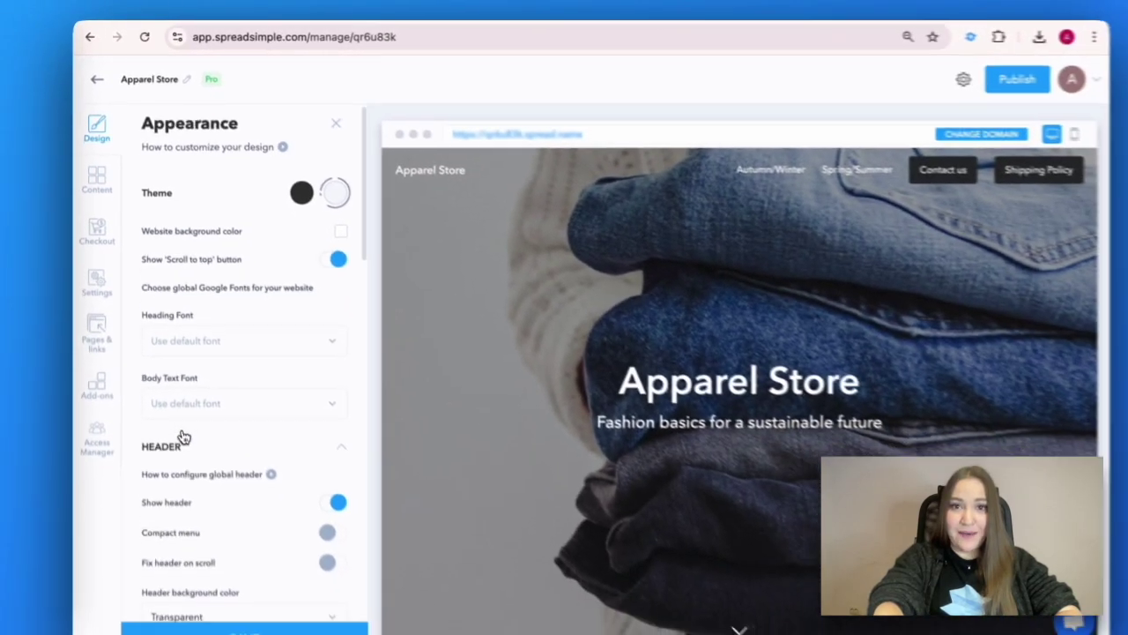
{"action": "scroll", "coordinate": [182, 418], "scroll_direction": "down", "scroll_amount": 5}
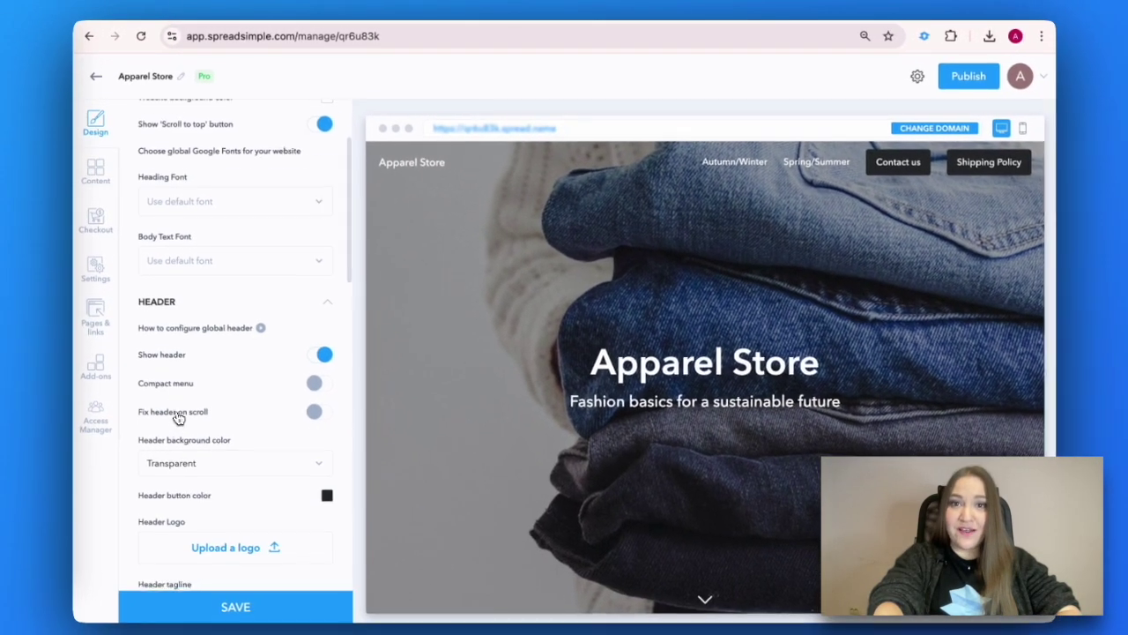
{"action": "scroll", "coordinate": [178, 416], "scroll_direction": "down", "scroll_amount": 3}
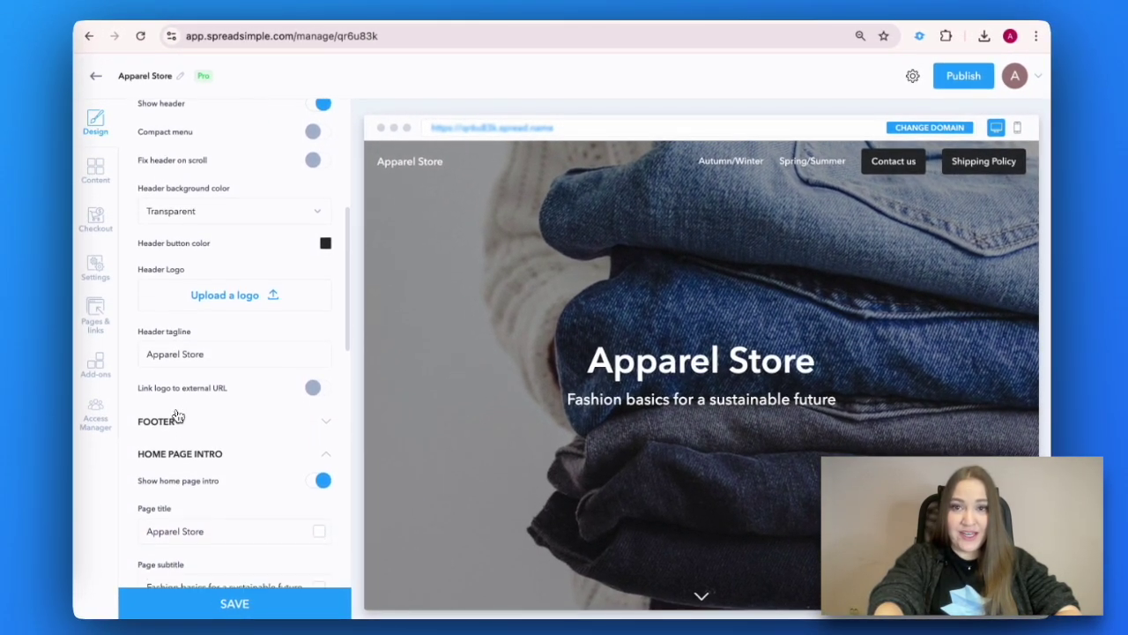
{"action": "scroll", "coordinate": [177, 415], "scroll_direction": "down", "scroll_amount": 2}
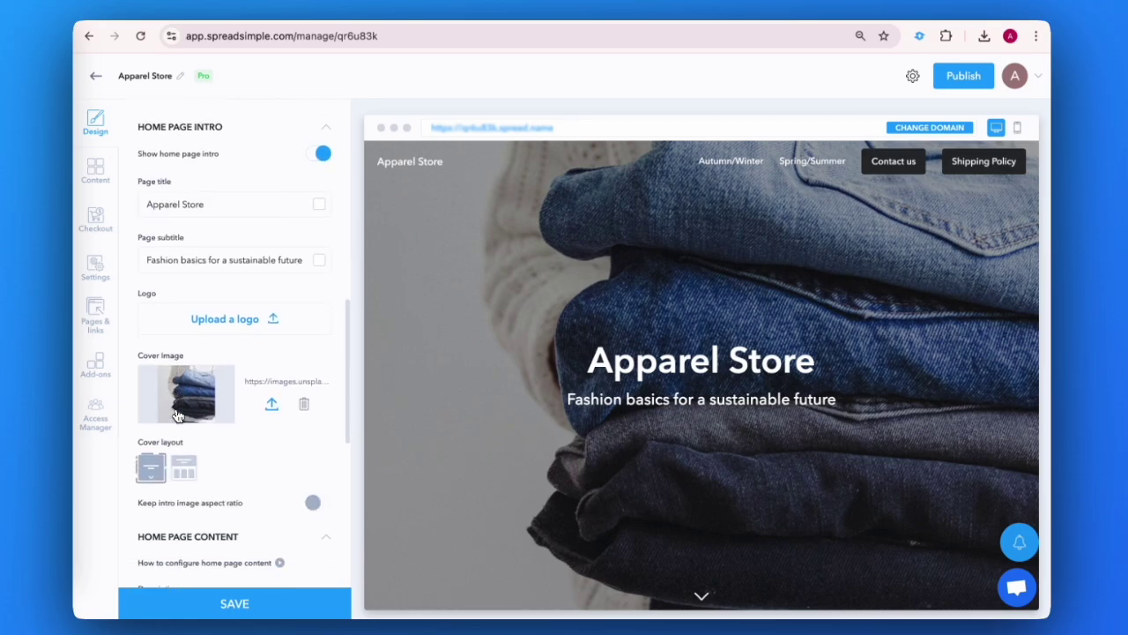
{"action": "left_click", "coordinate": [272, 378]}
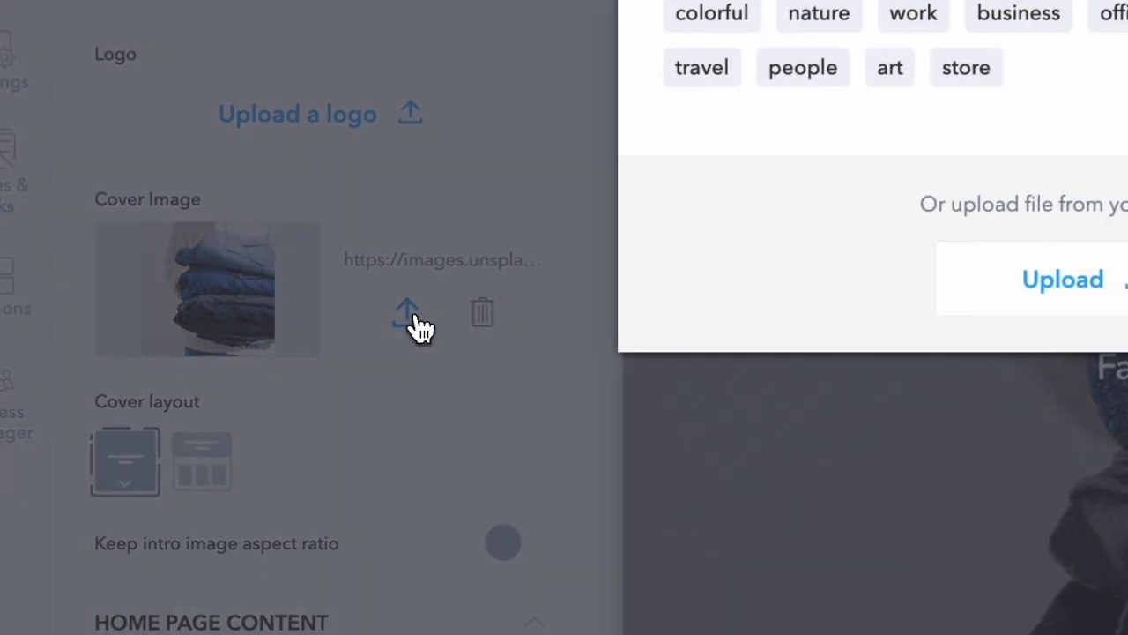
{"action": "left_click", "coordinate": [1066, 278]}
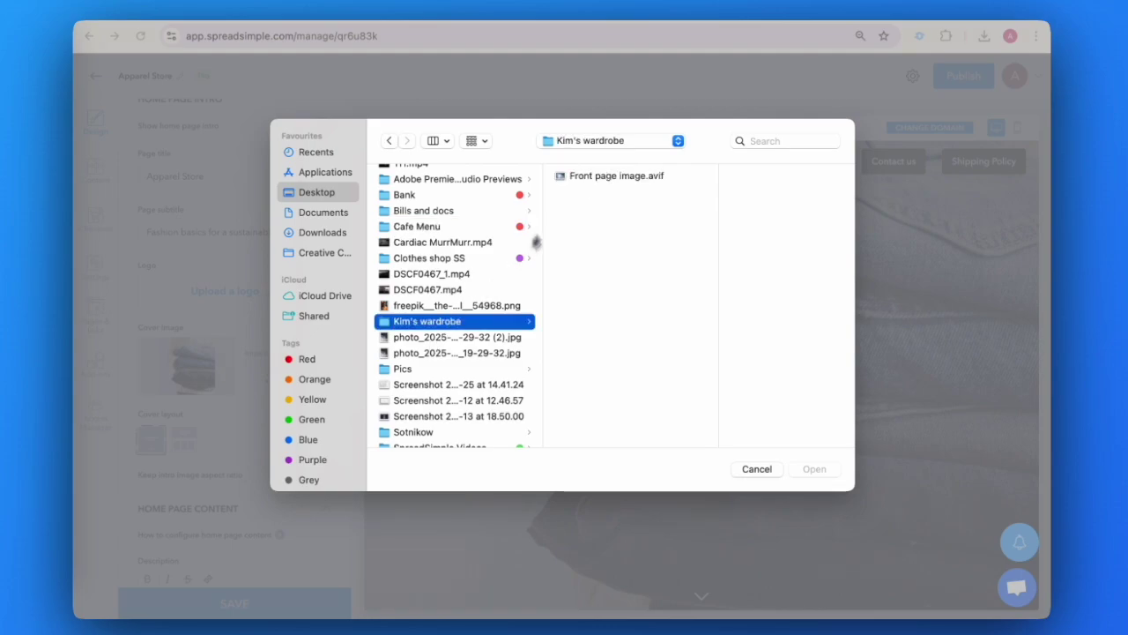
{"action": "left_click", "coordinate": [607, 176]}
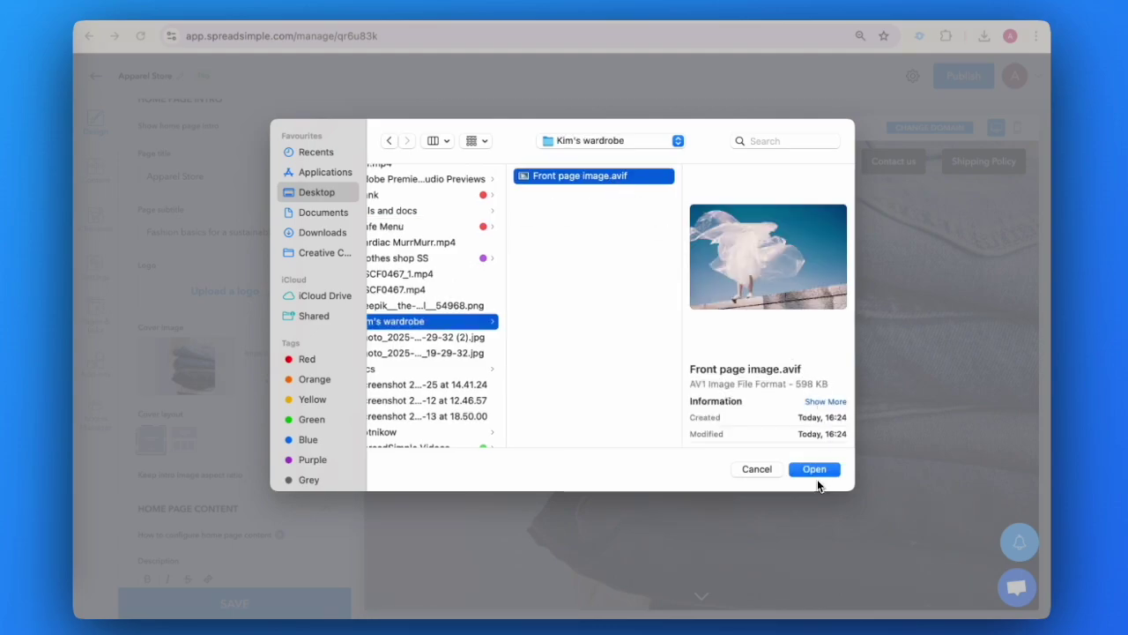
{"action": "left_click", "coordinate": [815, 469]}
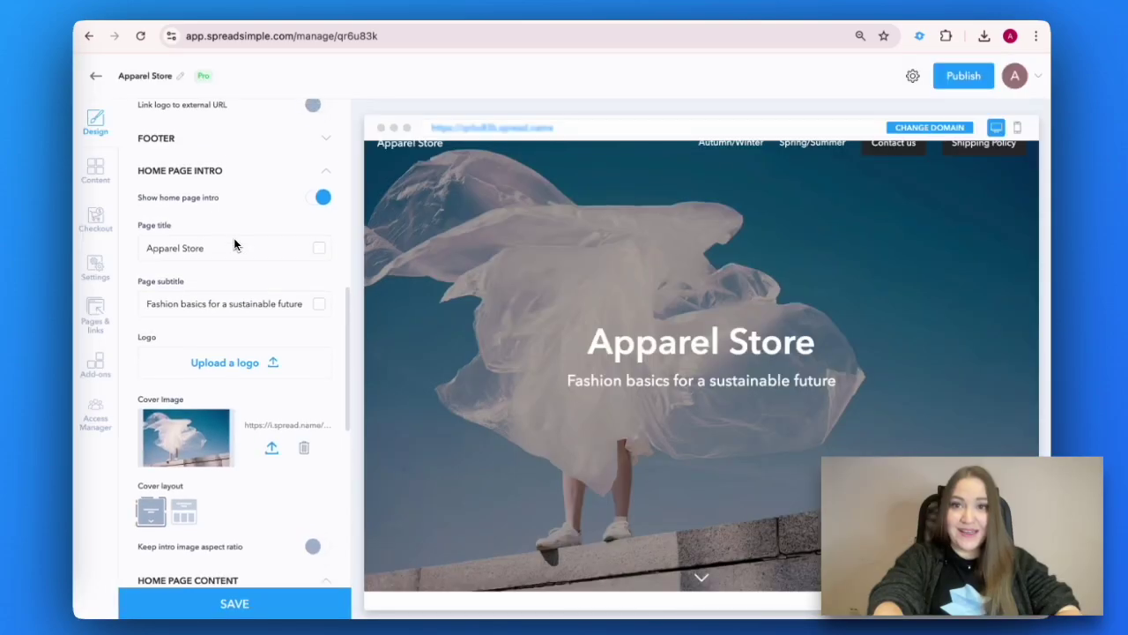
{"action": "scroll", "coordinate": [235, 245], "scroll_direction": "up", "scroll_amount": 2}
{"action": "triple_click", "coordinate": [223, 315]}
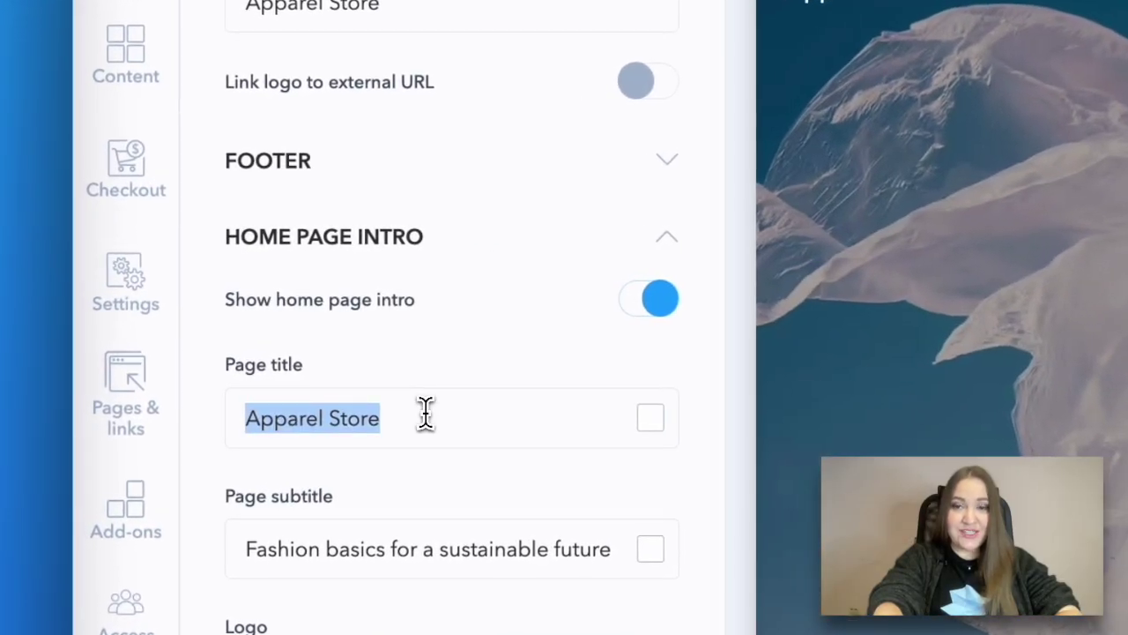
Title the intro 'Kim's wardrobe' and start the subtitle tagline with 'bold, unique'
{"action": "type", "text": "Kim's wardrobe"}
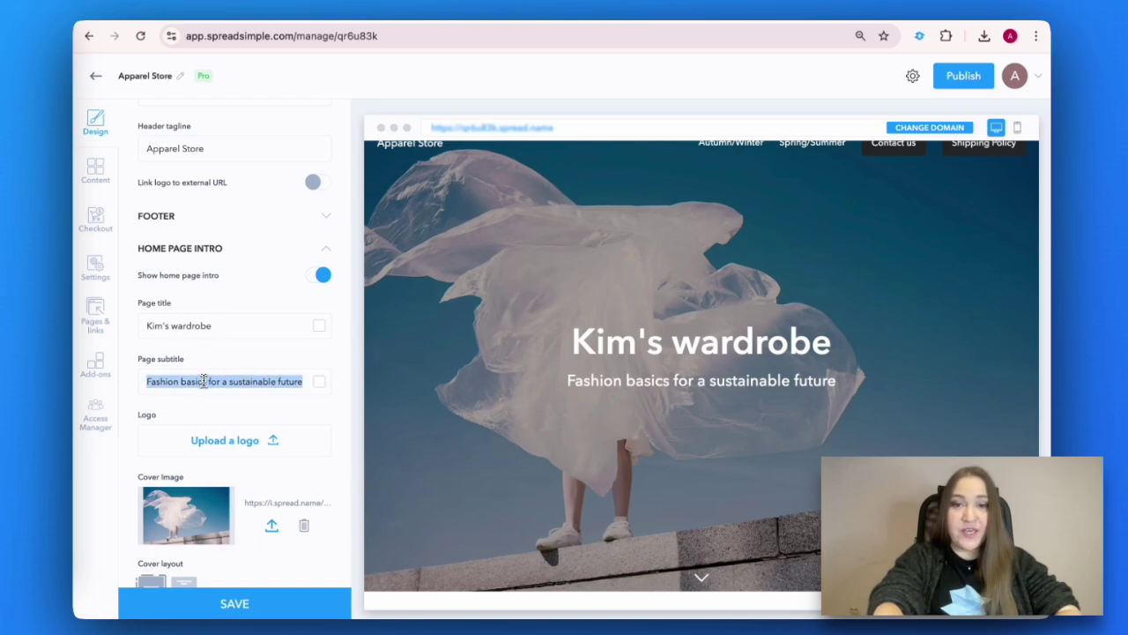
{"action": "type", "text": "bol"}
{"action": "type", "text": "d, uniqu"}
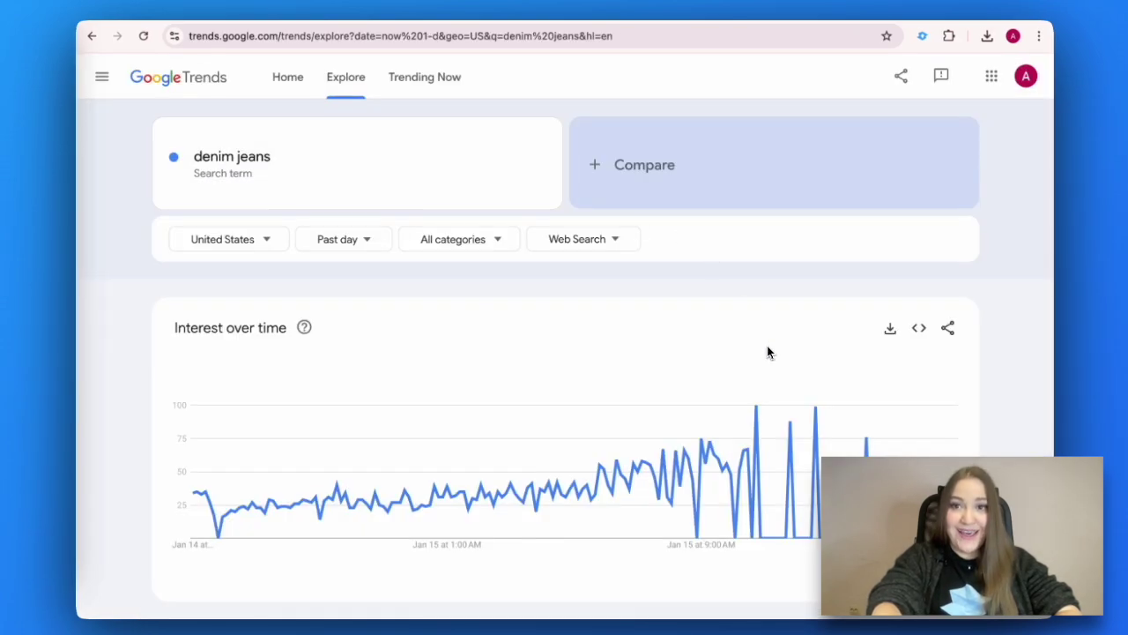
Scroll the Google Trends 'denim jeans' results down to interest by subregion
{"action": "scroll", "coordinate": [768, 352], "scroll_direction": "down", "scroll_amount": 2}
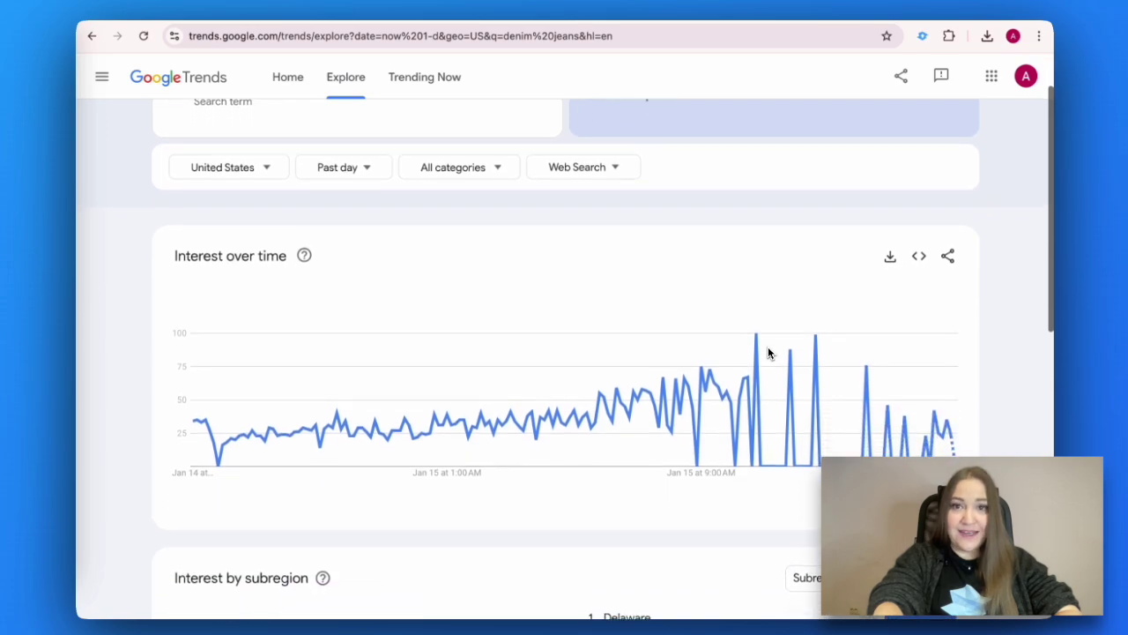
{"action": "scroll", "coordinate": [768, 351], "scroll_direction": "down", "scroll_amount": 4}
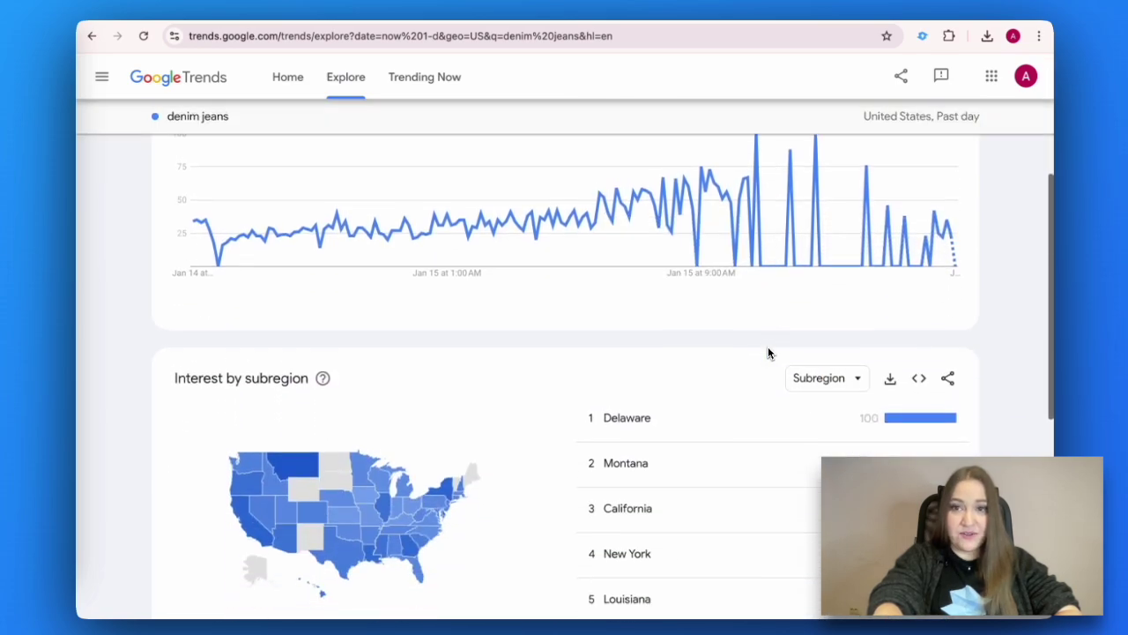
{"action": "scroll", "coordinate": [768, 352], "scroll_direction": "down", "scroll_amount": 3}
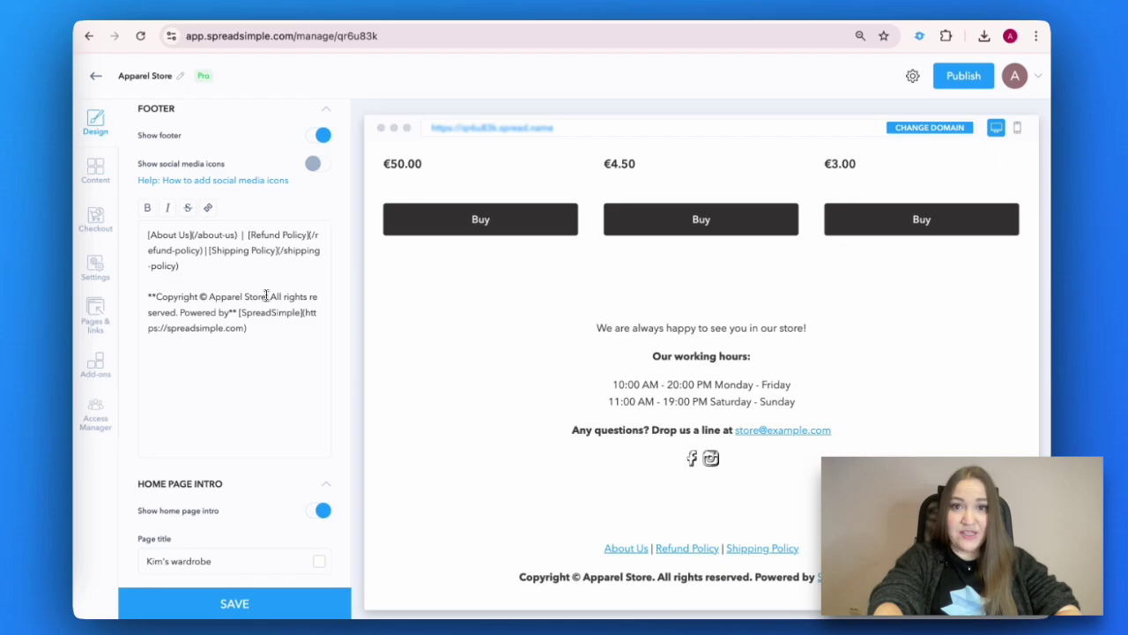
Add Instagram and Facebook social media icons and paste in the Instagram profile link
{"action": "left_click_drag", "start_coordinate": [266, 296], "coordinate": [209, 296]}
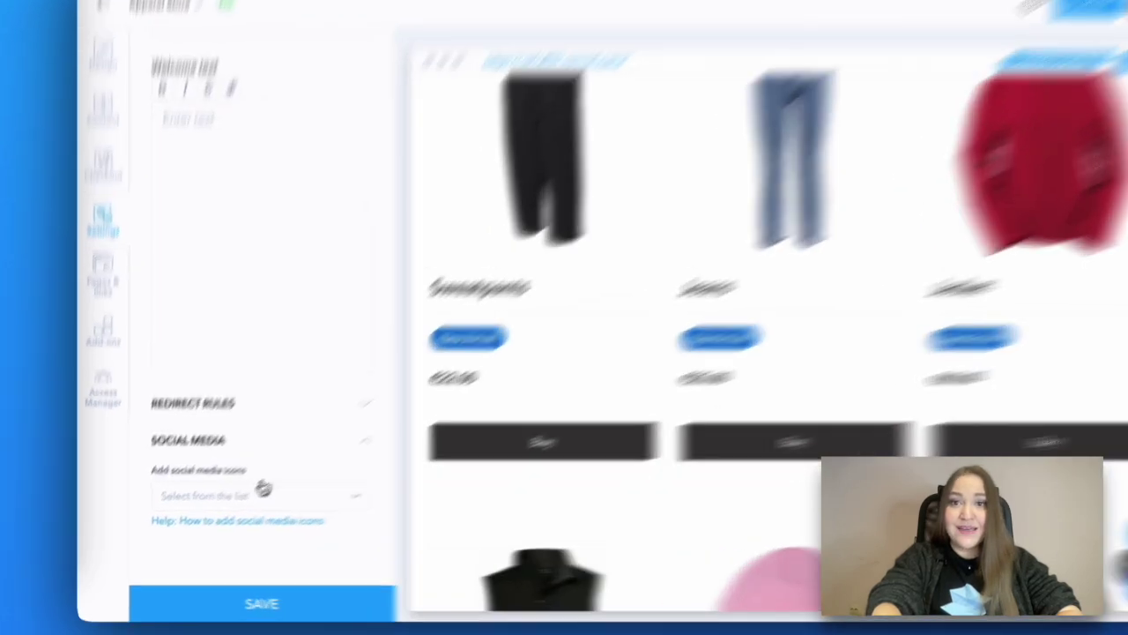
{"action": "left_click", "coordinate": [255, 509]}
{"action": "scroll", "coordinate": [467, 410], "scroll_direction": "down", "scroll_amount": 1}
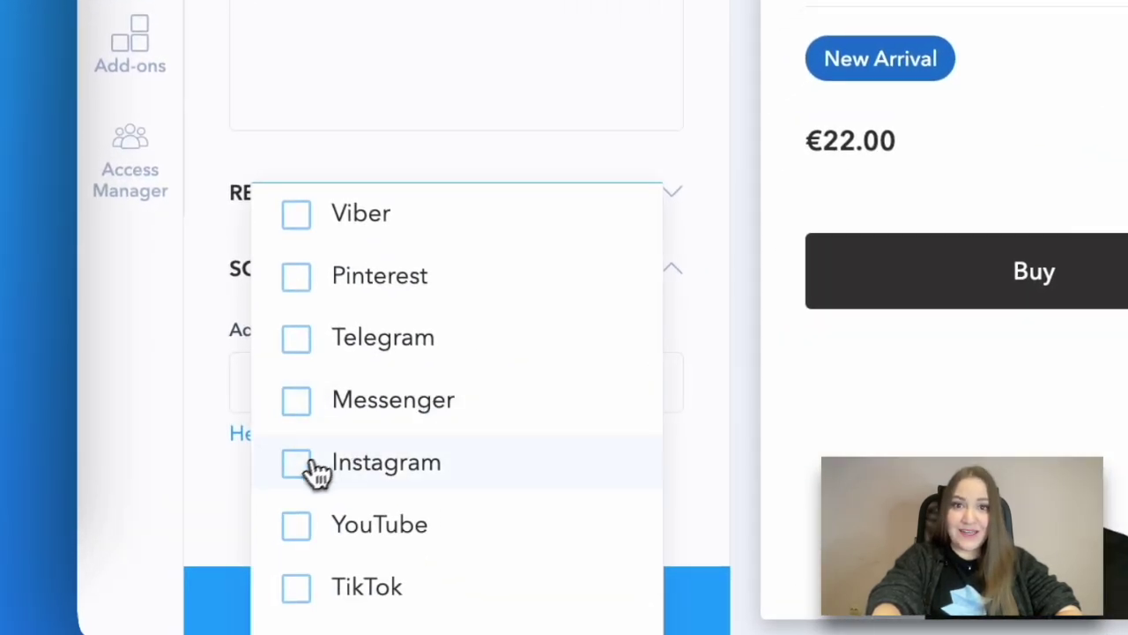
{"action": "left_click", "coordinate": [297, 464]}
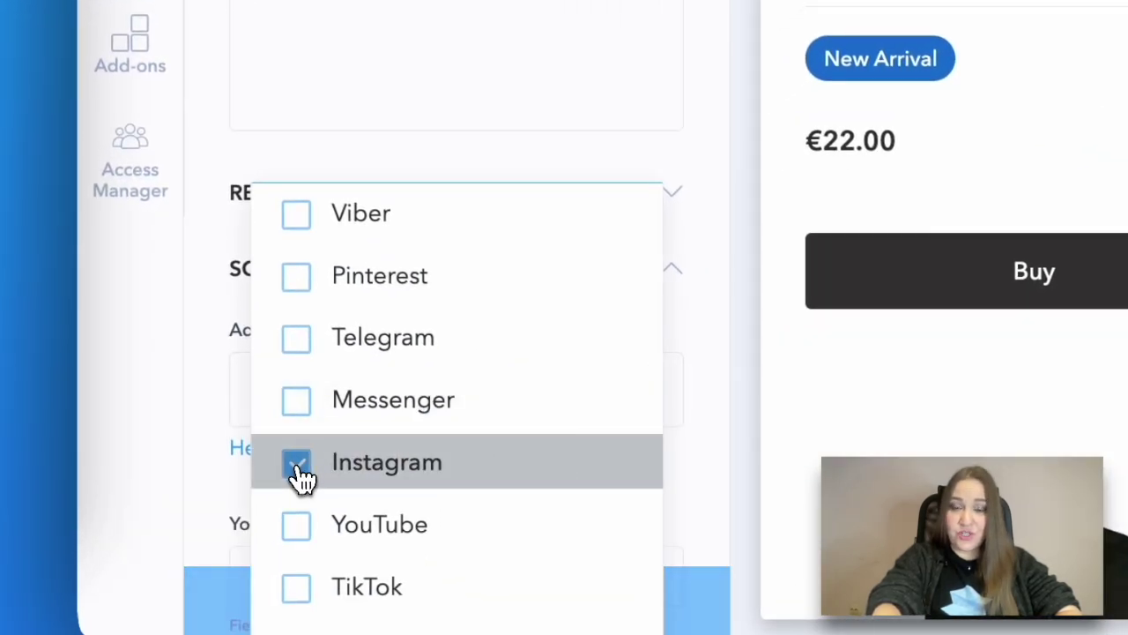
{"action": "scroll", "coordinate": [299, 476], "scroll_direction": "up", "scroll_amount": 3}
{"action": "scroll", "coordinate": [303, 479], "scroll_direction": "up", "scroll_amount": 1}
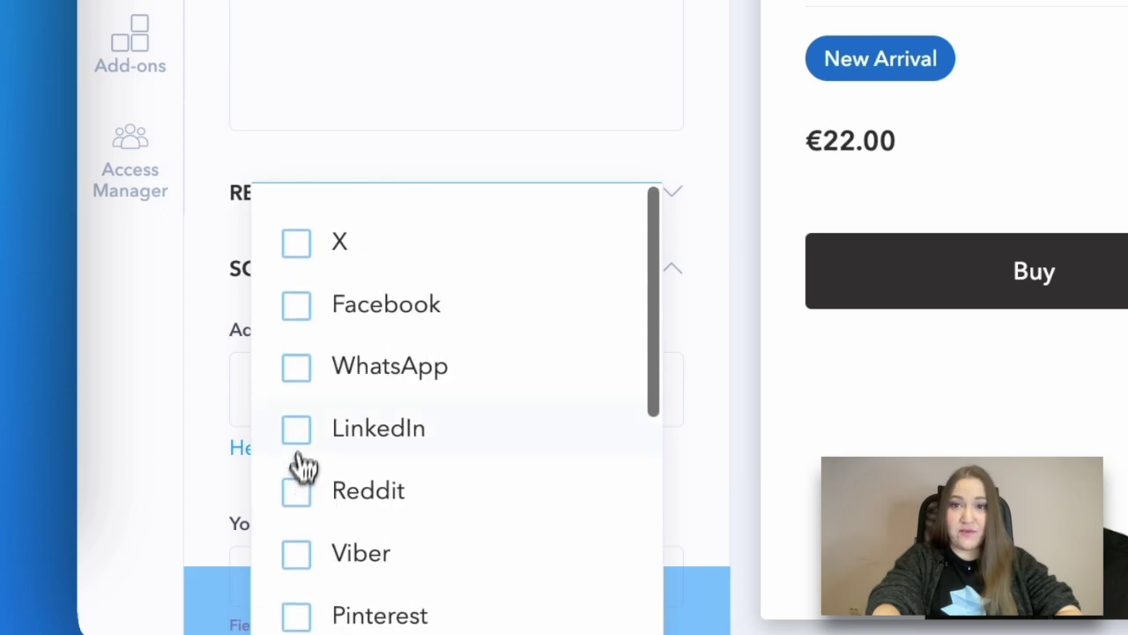
{"action": "left_click", "coordinate": [297, 304]}
{"action": "scroll", "coordinate": [441, 106], "scroll_direction": "down", "scroll_amount": 3}
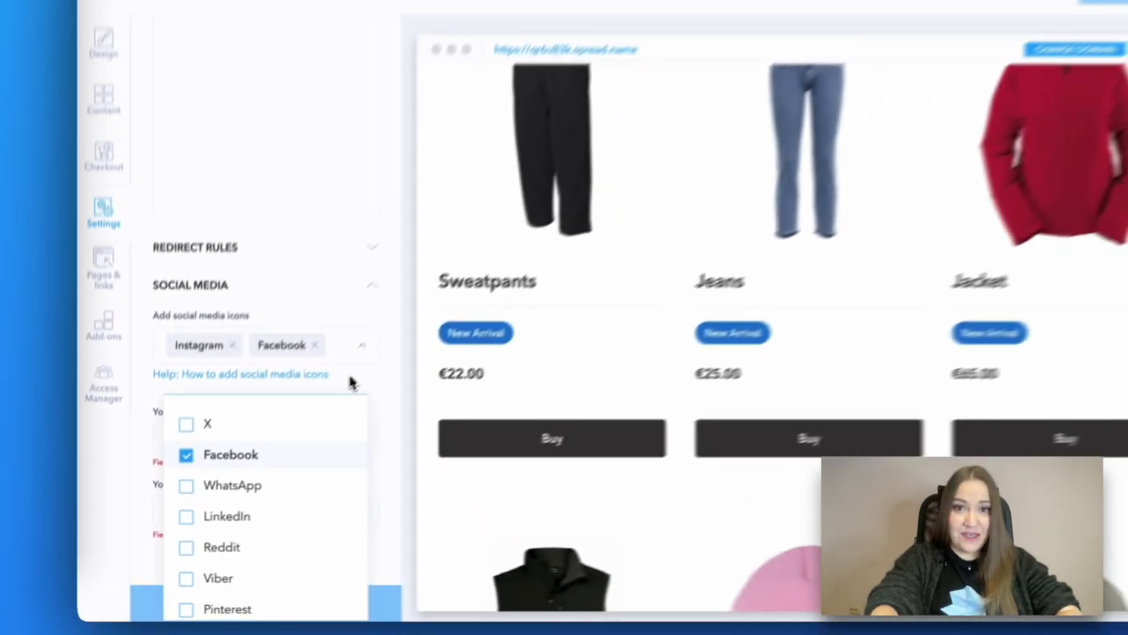
{"action": "left_click", "coordinate": [350, 382]}
{"action": "left_click", "coordinate": [189, 434]}
{"action": "type", "text": "https://www.instagram.com/kims/"}
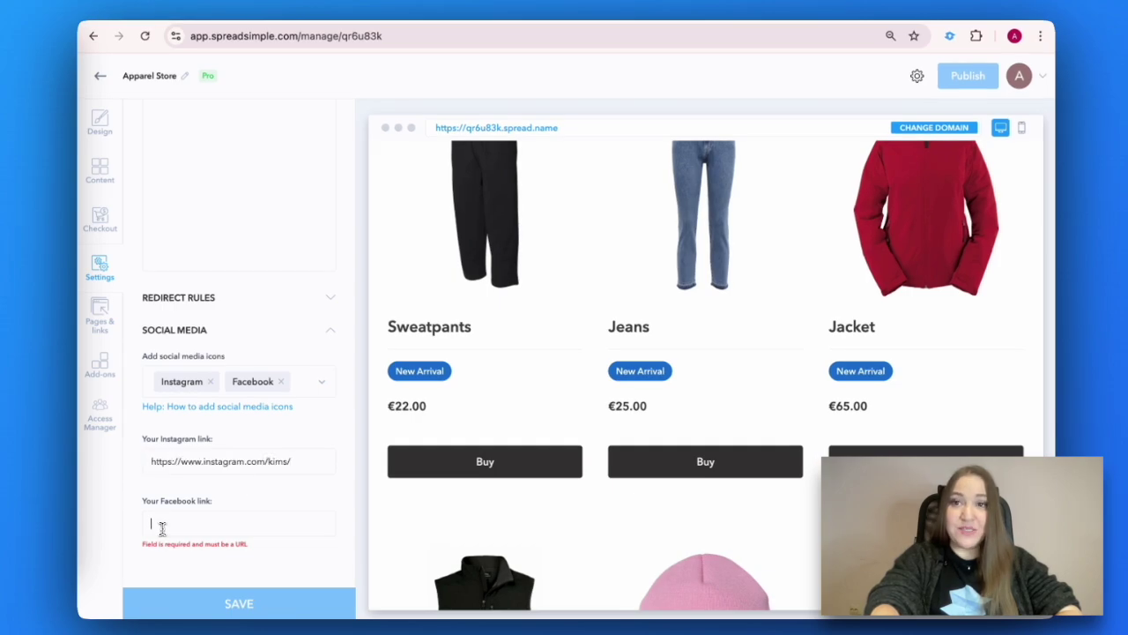
Turn on 'Show social media icons' in the footer design settings
{"action": "left_click", "coordinate": [238, 604]}
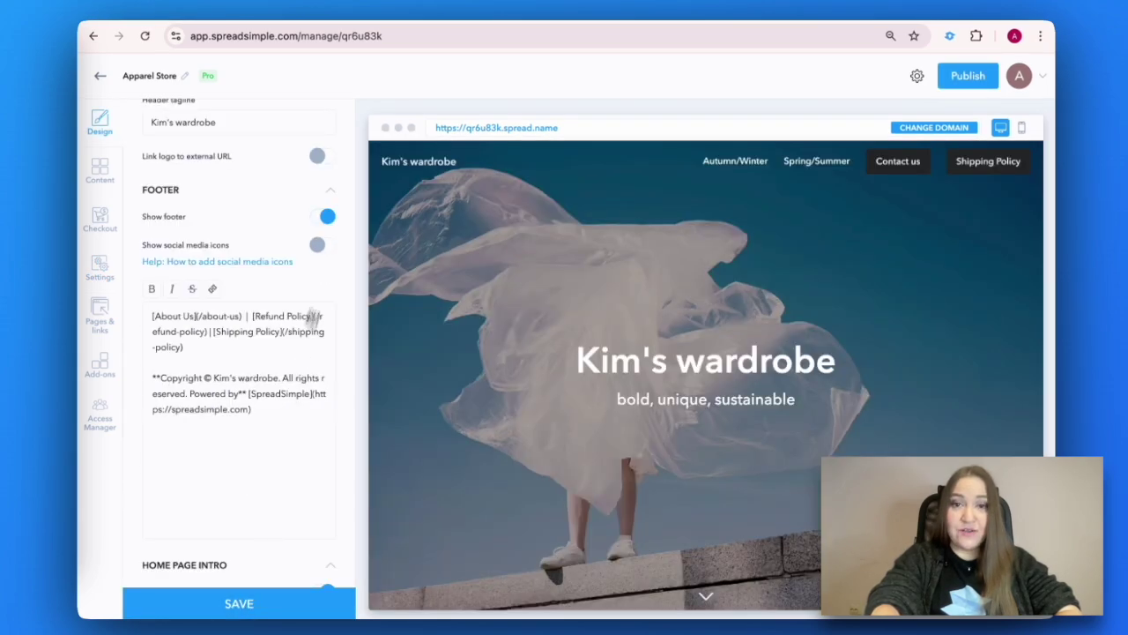
{"action": "left_click", "coordinate": [324, 246]}
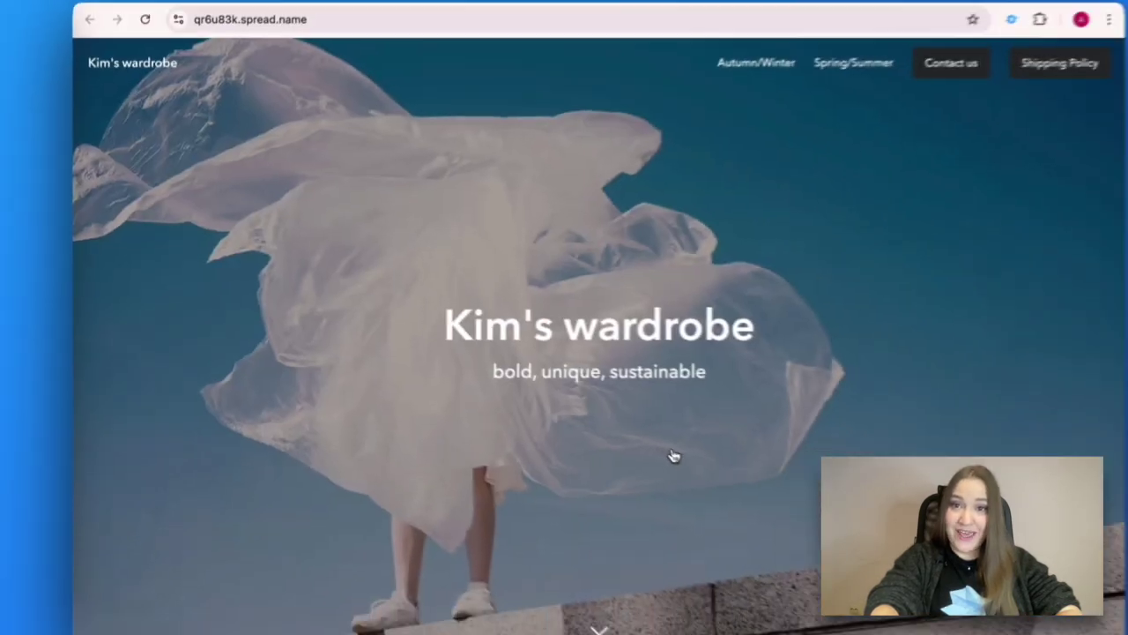
{"action": "scroll", "coordinate": [640, 444], "scroll_direction": "down", "scroll_amount": 15}
{"action": "scroll", "coordinate": [640, 444], "scroll_direction": "up", "scroll_amount": 3}
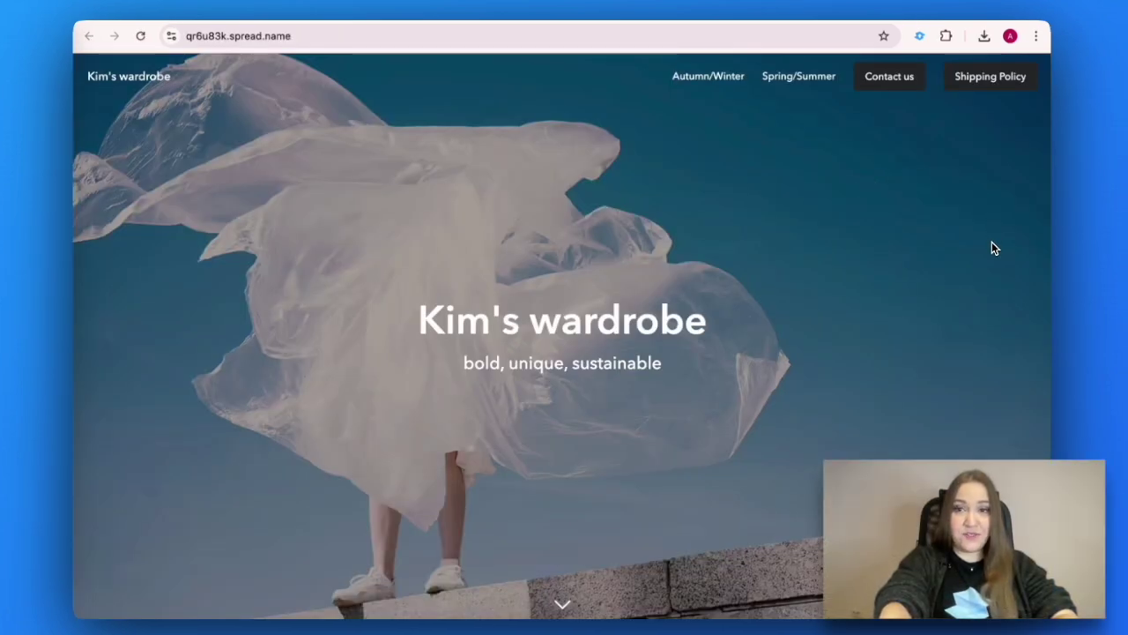
{"action": "scroll", "coordinate": [994, 249], "scroll_direction": "down", "scroll_amount": 2}
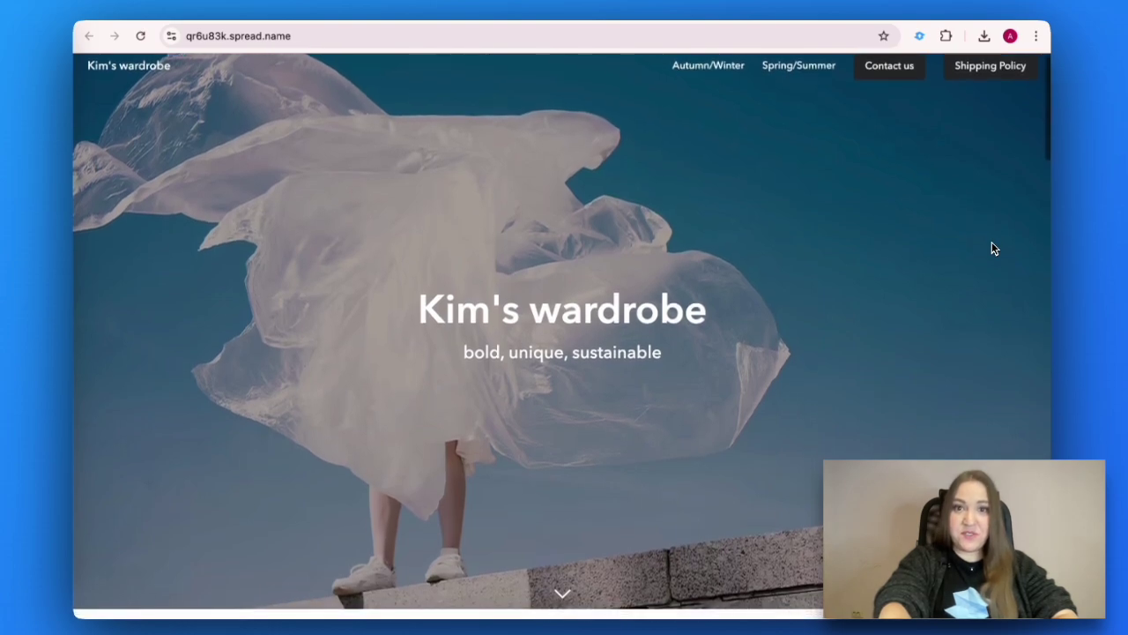
{"action": "scroll", "coordinate": [992, 249], "scroll_direction": "down", "scroll_amount": 5}
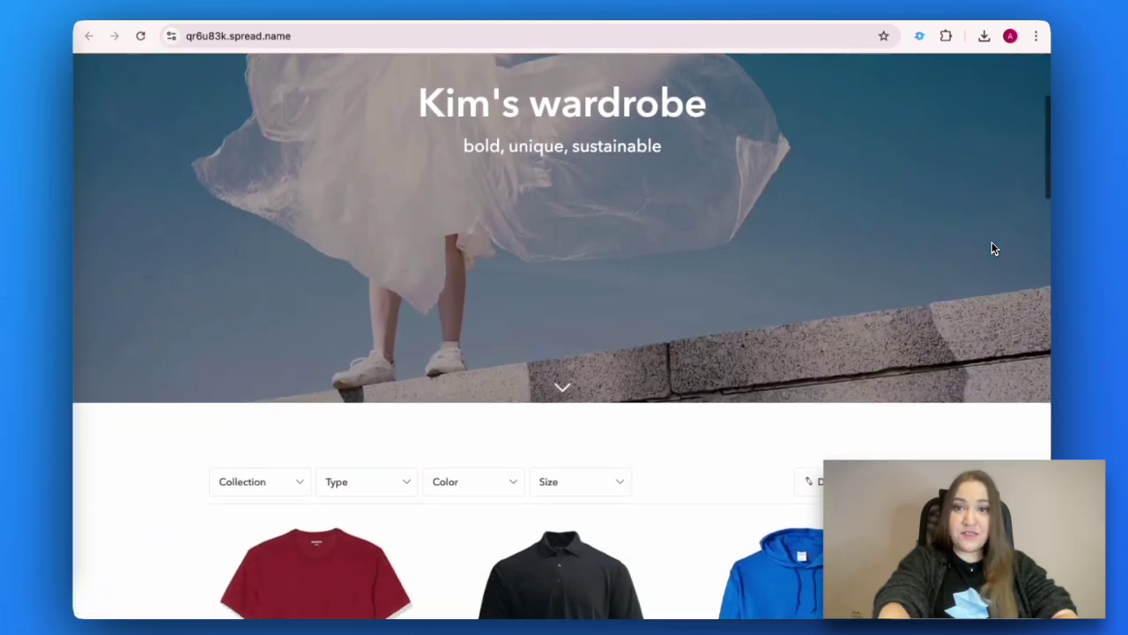
{"action": "scroll", "coordinate": [992, 249], "scroll_direction": "down", "scroll_amount": 5}
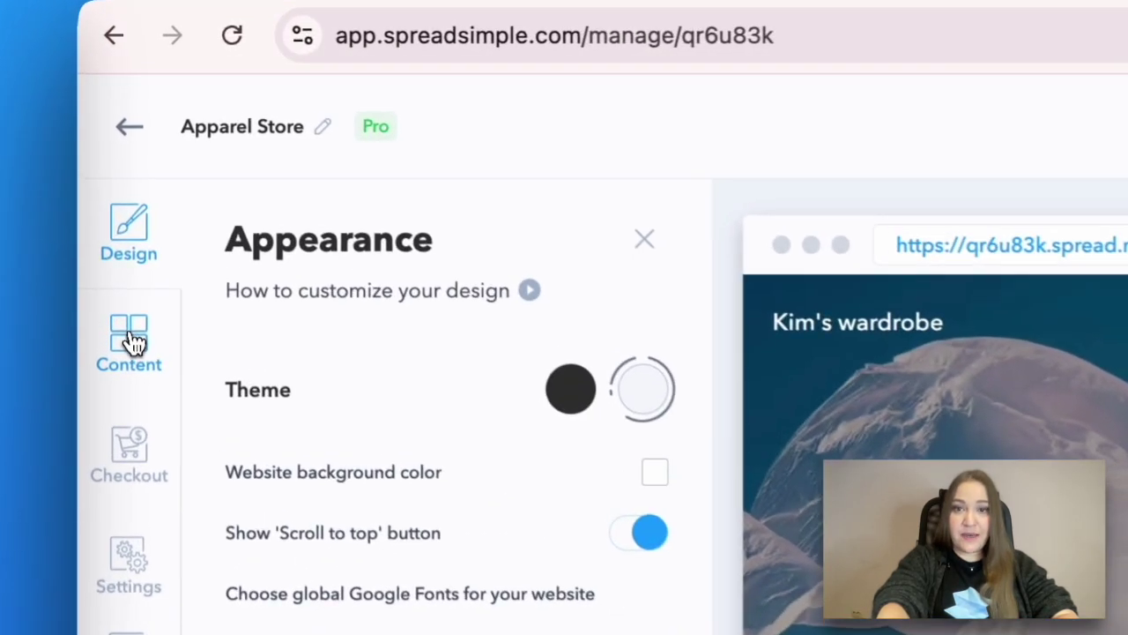
In the store's Google Sheet, enter the T-shirt's title, price and old price 15 in row 2
{"action": "left_click", "coordinate": [101, 174]}
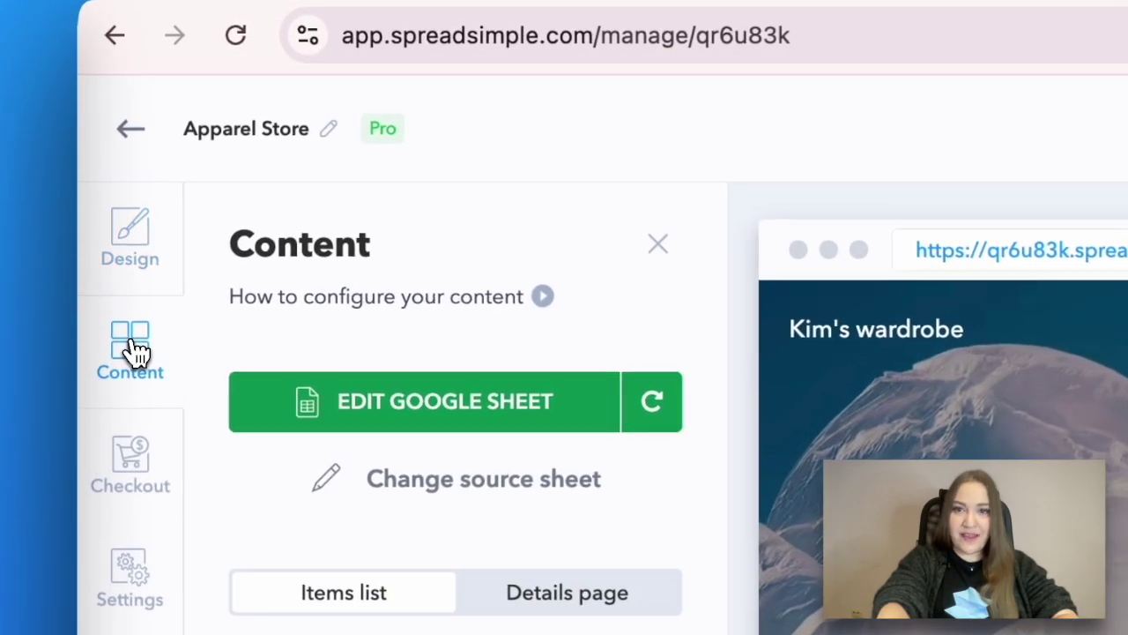
{"action": "left_click", "coordinate": [374, 410]}
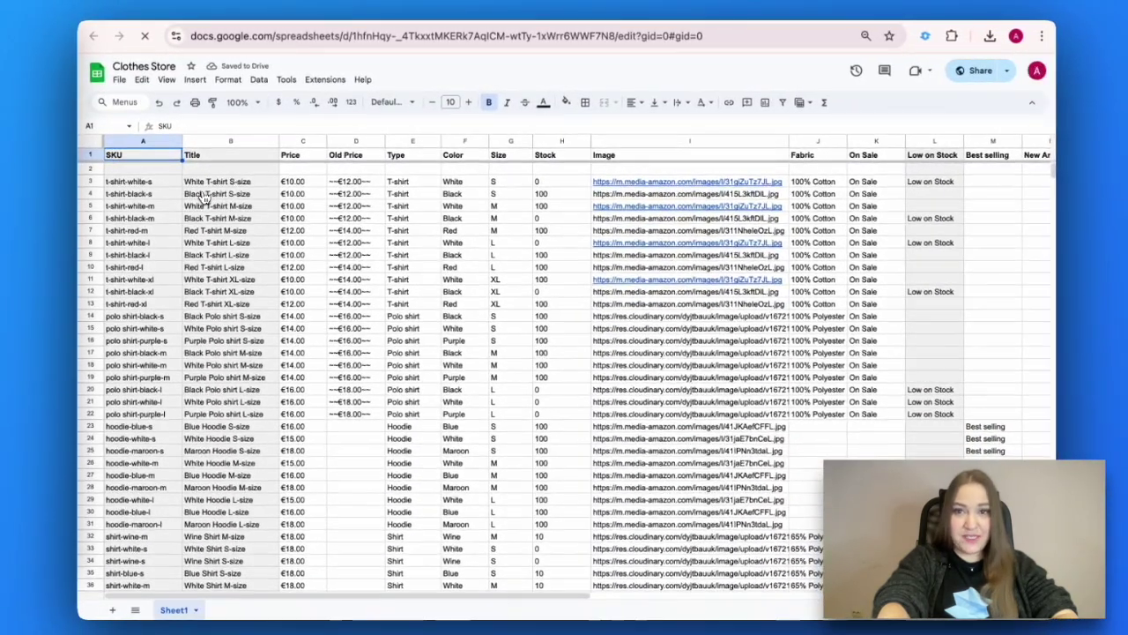
{"action": "double_click", "coordinate": [201, 170]}
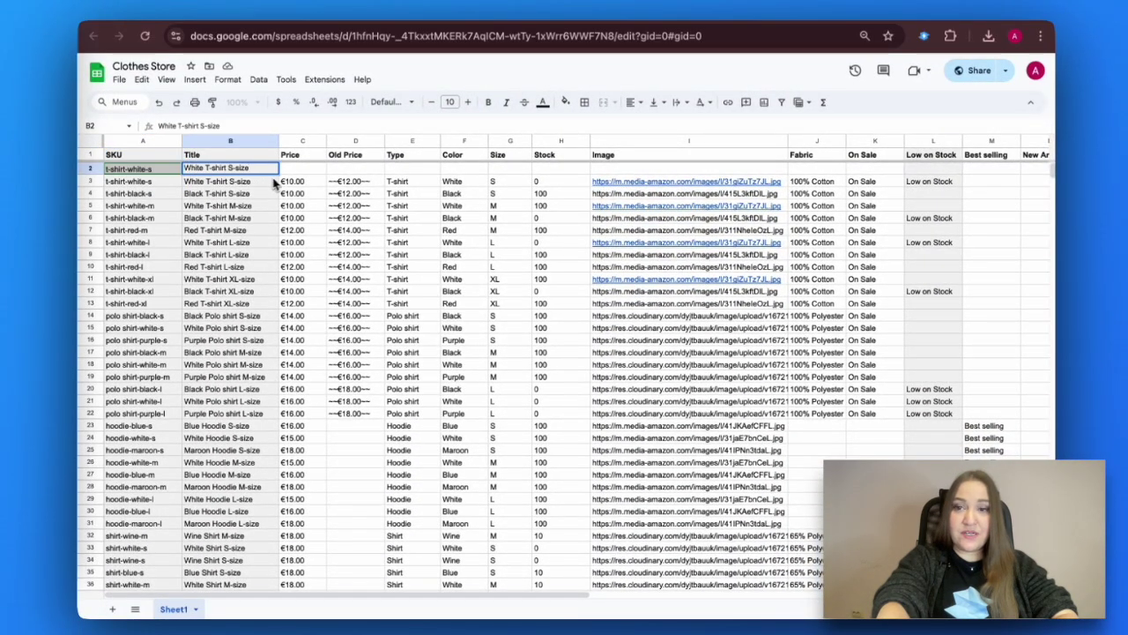
{"action": "double_click", "coordinate": [302, 169]}
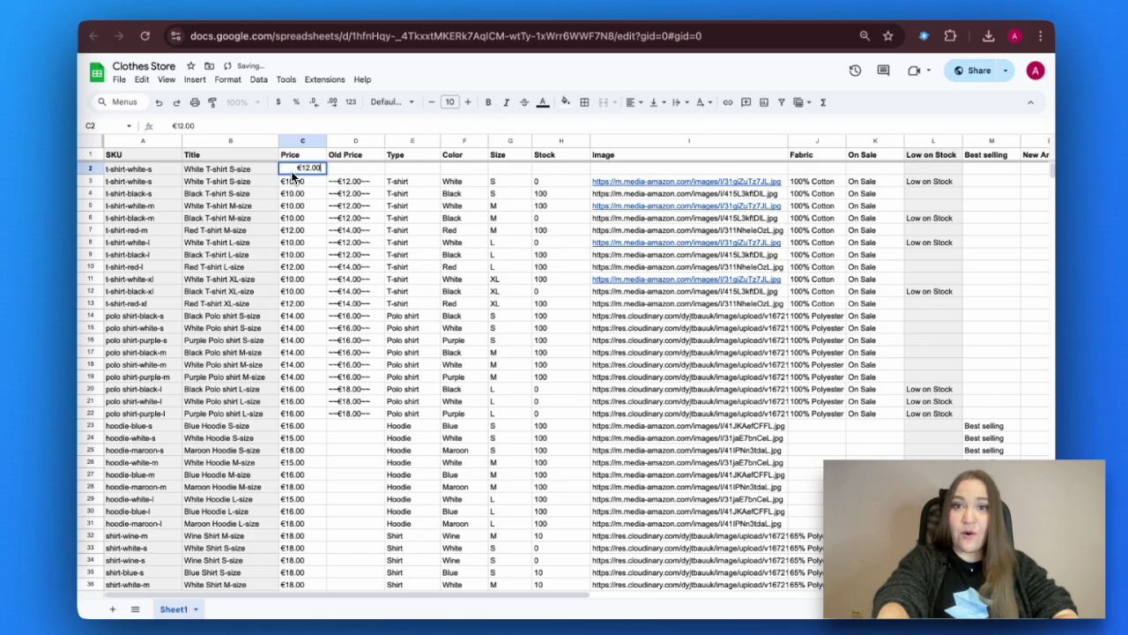
{"action": "key", "text": "Tab"}
{"action": "type", "text": "15"}
{"action": "key", "text": "Tab"}
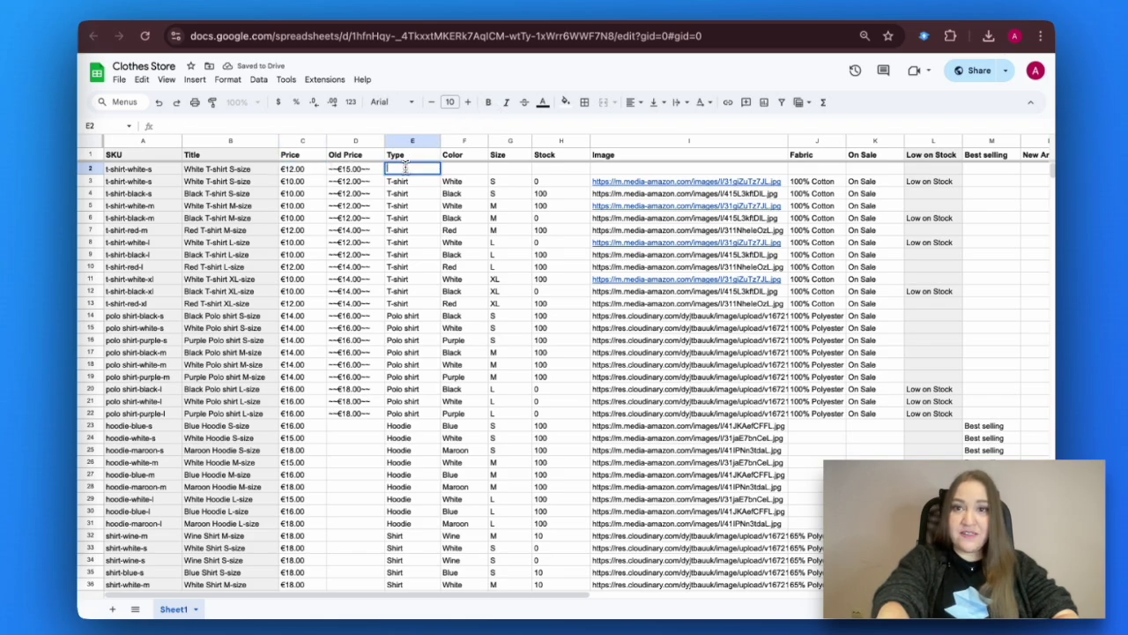
{"action": "left_click", "coordinate": [822, 155]}
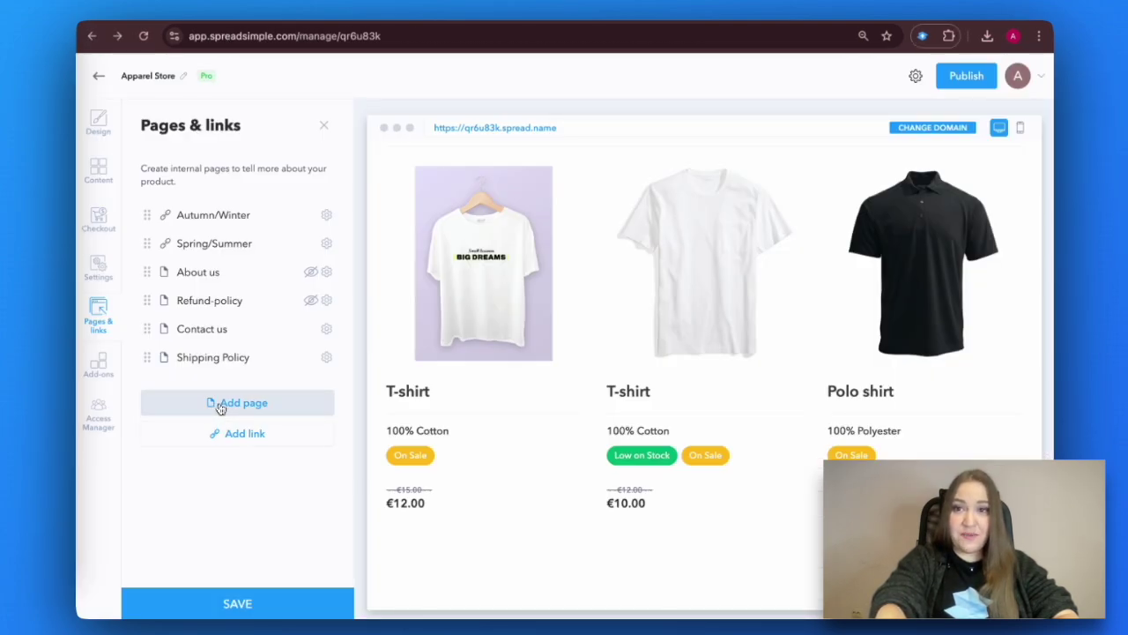
Add a new page and make its 'Handmade Cotton T-Shirt' title a Heading 2
{"action": "left_click", "coordinate": [220, 403]}
{"action": "scroll", "coordinate": [220, 407], "scroll_direction": "down", "scroll_amount": 1}
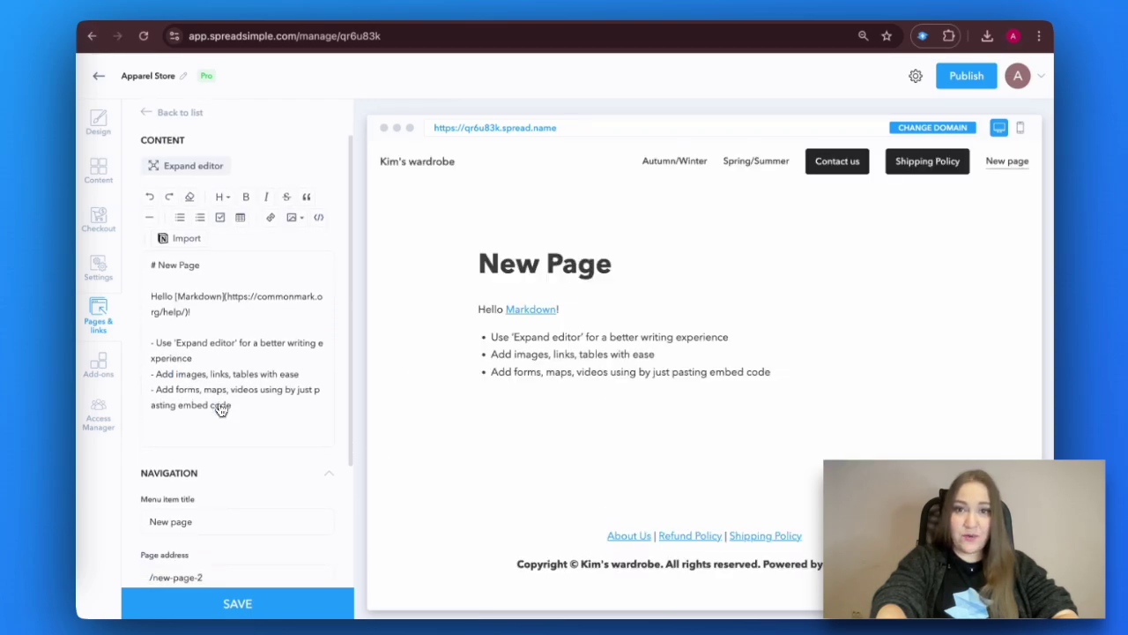
{"action": "left_click", "coordinate": [154, 170]}
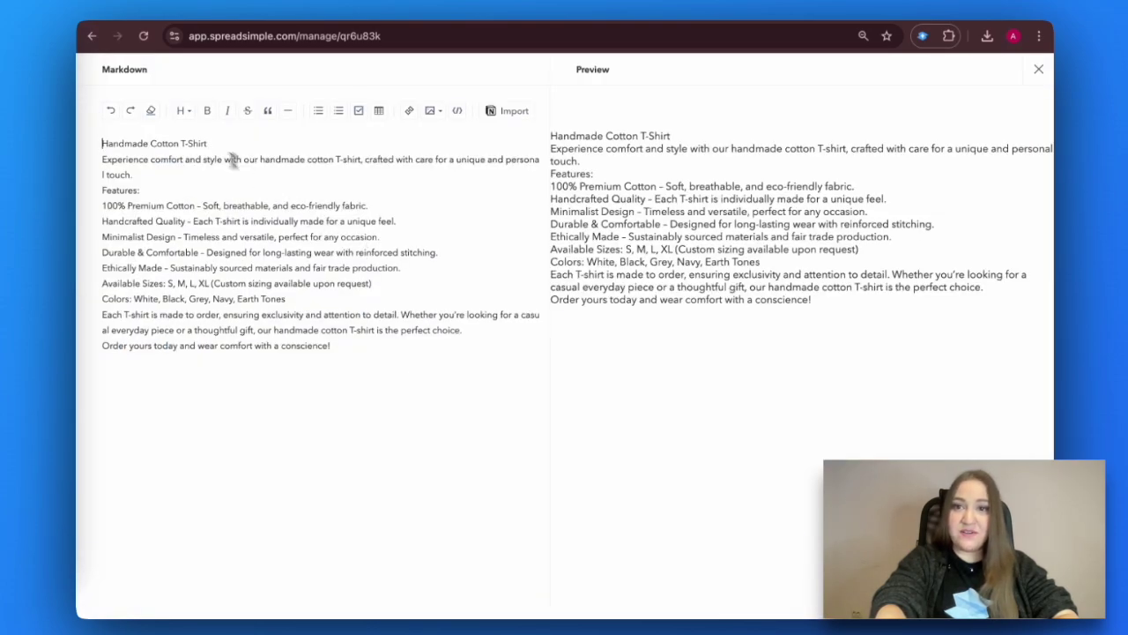
{"action": "left_click_drag", "start_coordinate": [103, 143], "coordinate": [210, 144]}
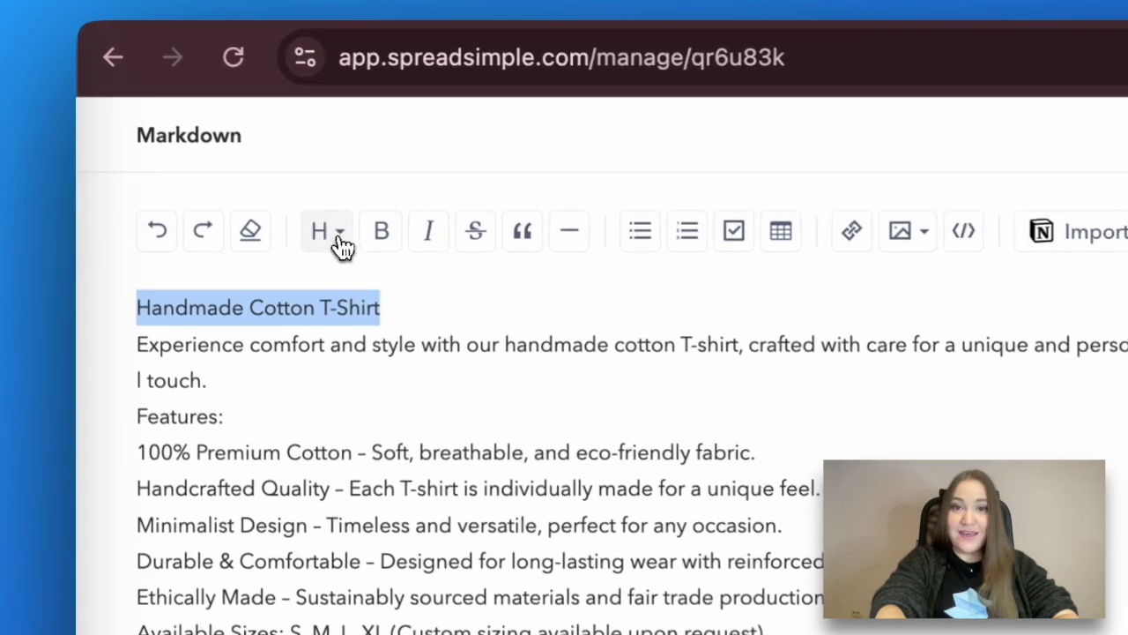
{"action": "left_click", "coordinate": [183, 110]}
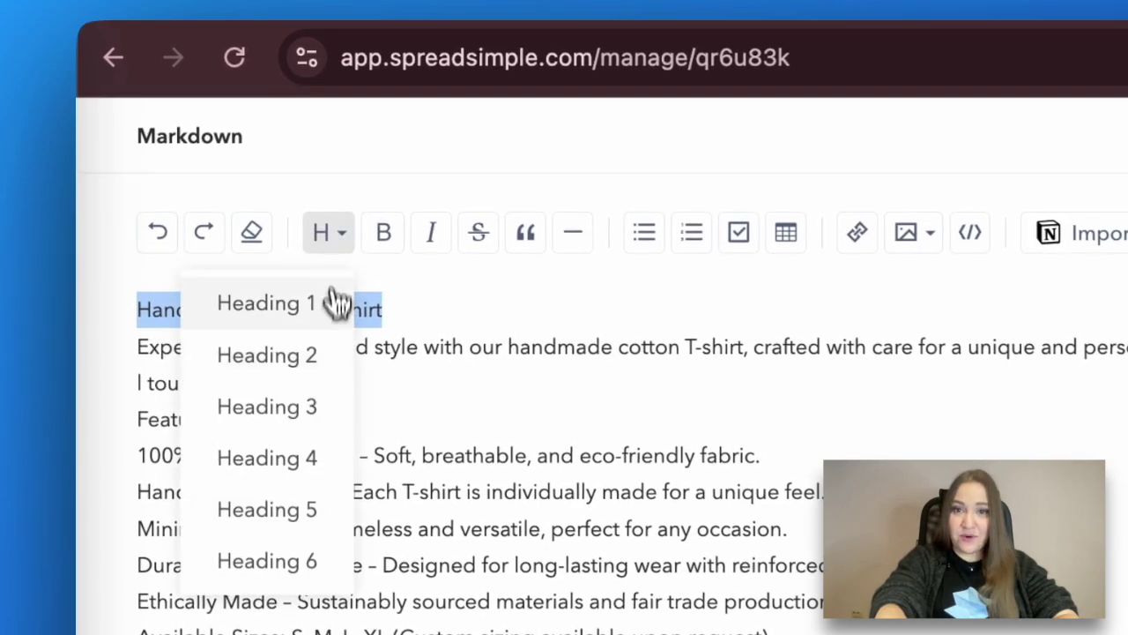
{"action": "left_click", "coordinate": [289, 366]}
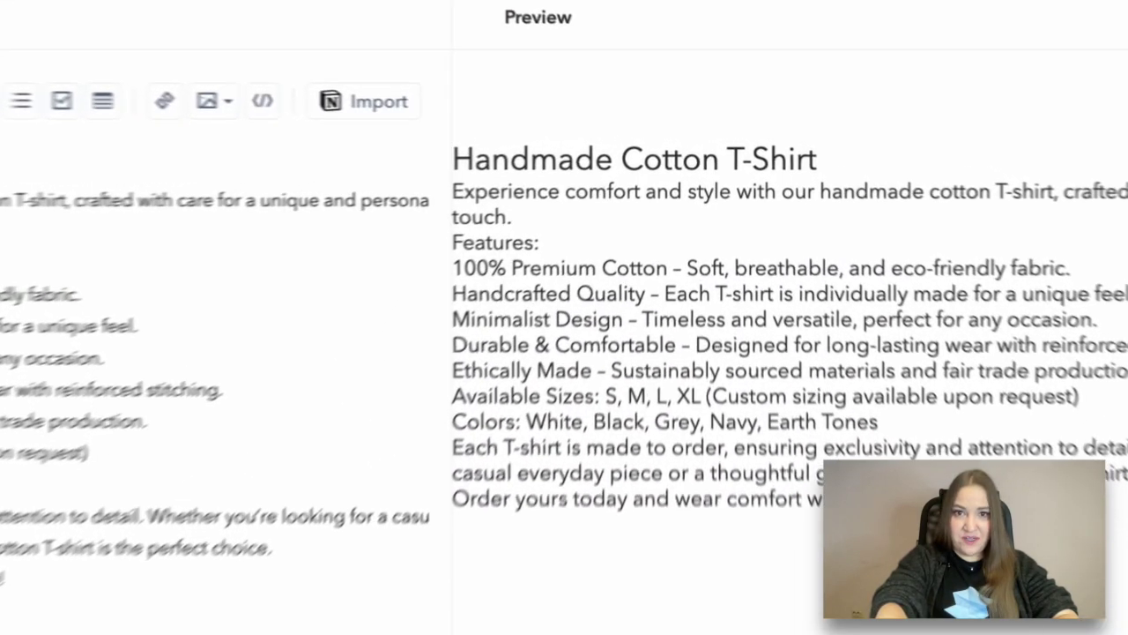
Make the closing paragraph and final line bold italic
{"action": "left_click_drag", "start_coordinate": [0, 569], "coordinate": [0, 634]}
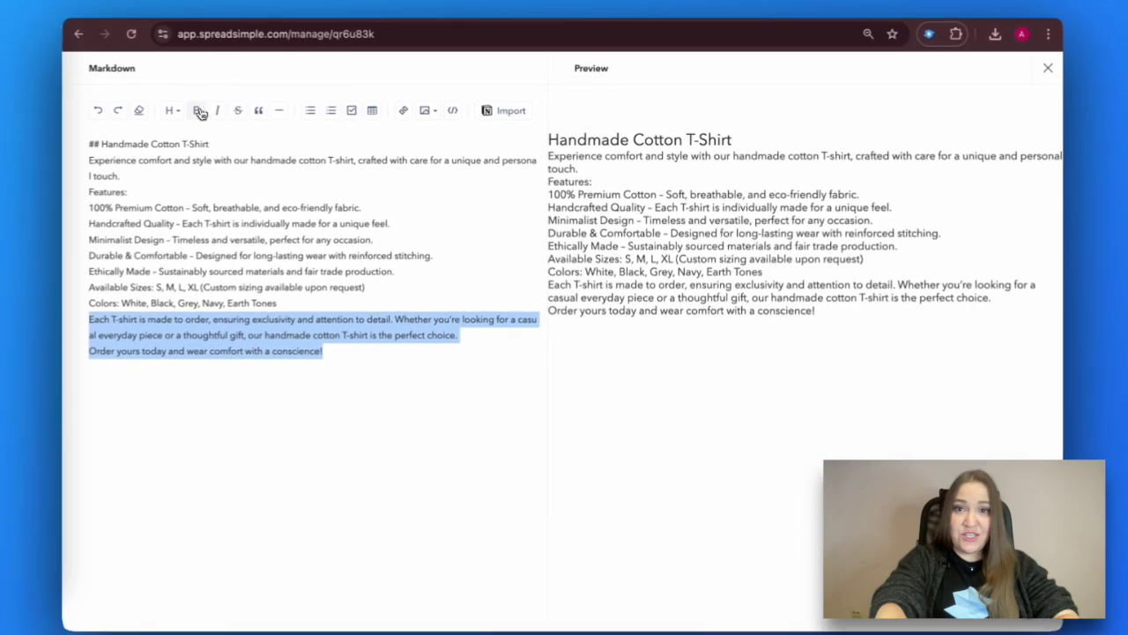
{"action": "left_click", "coordinate": [198, 111]}
{"action": "left_click", "coordinate": [217, 112]}
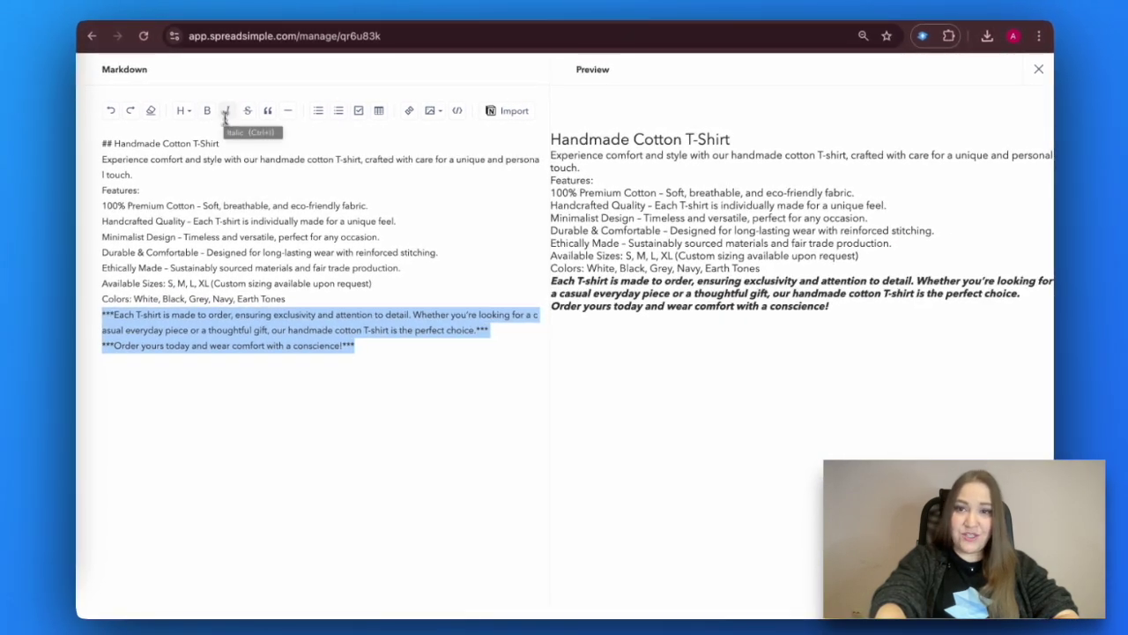
{"action": "left_click", "coordinate": [244, 388]}
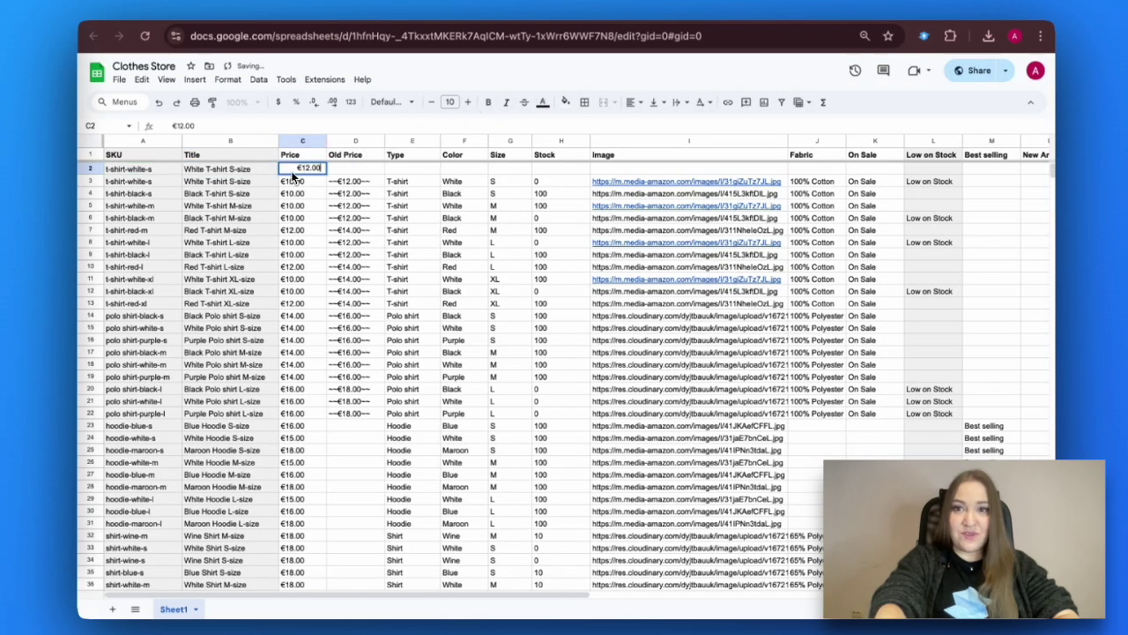
Fill row 2 with type T-shirt, colour White, size S and stock 50
{"action": "left_click", "coordinate": [404, 167]}
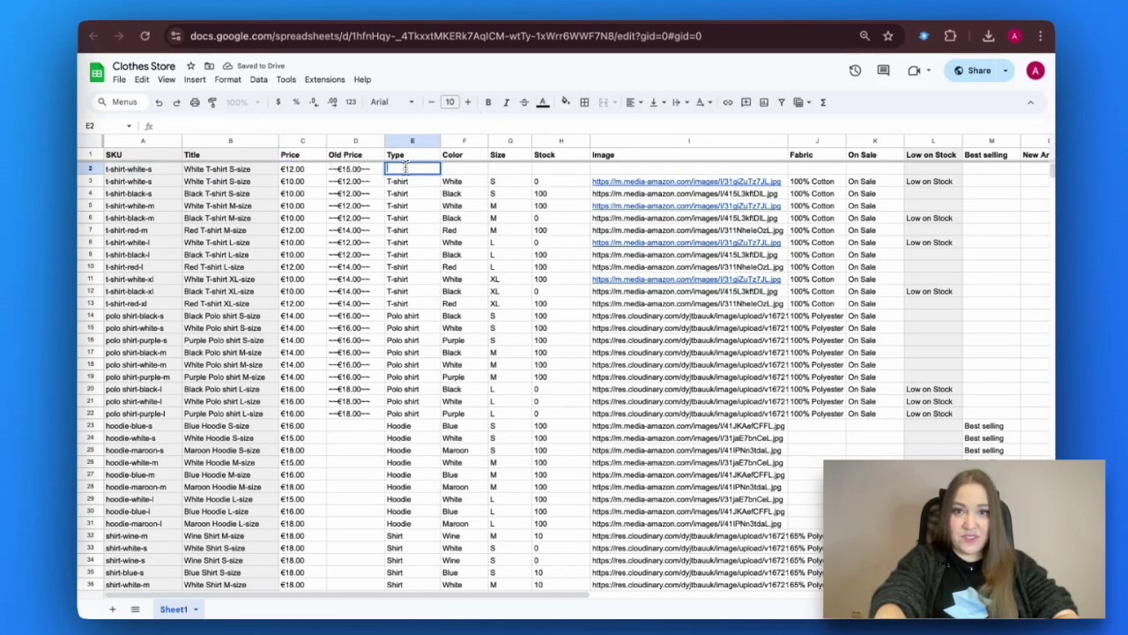
{"action": "left_click", "coordinate": [457, 171]}
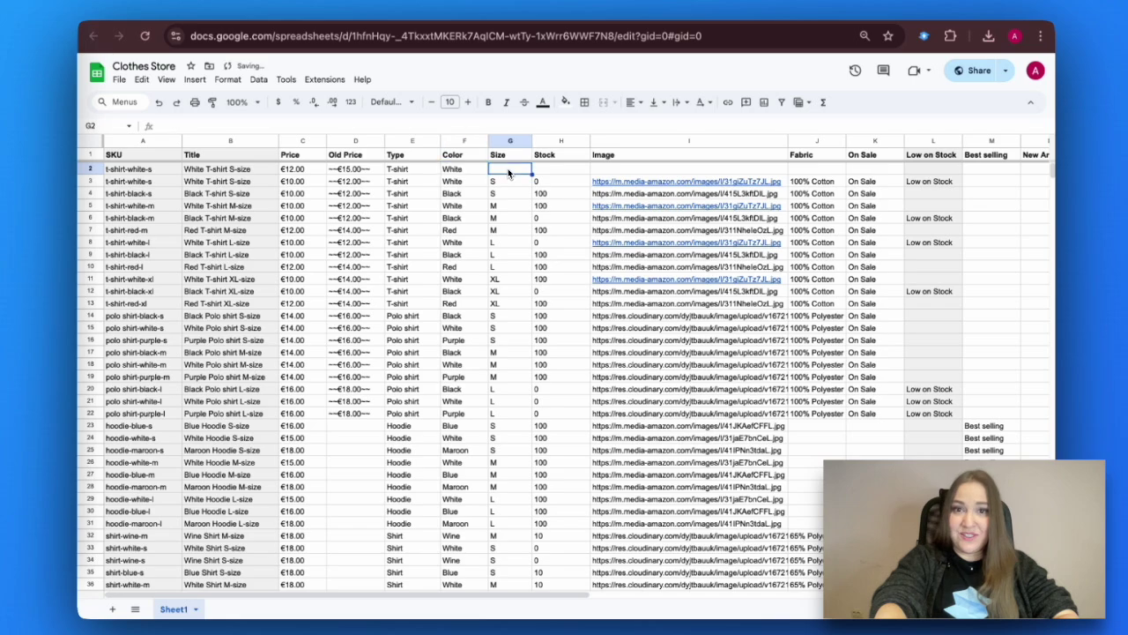
{"action": "type", "text": "S"}
{"action": "left_click", "coordinate": [557, 173]}
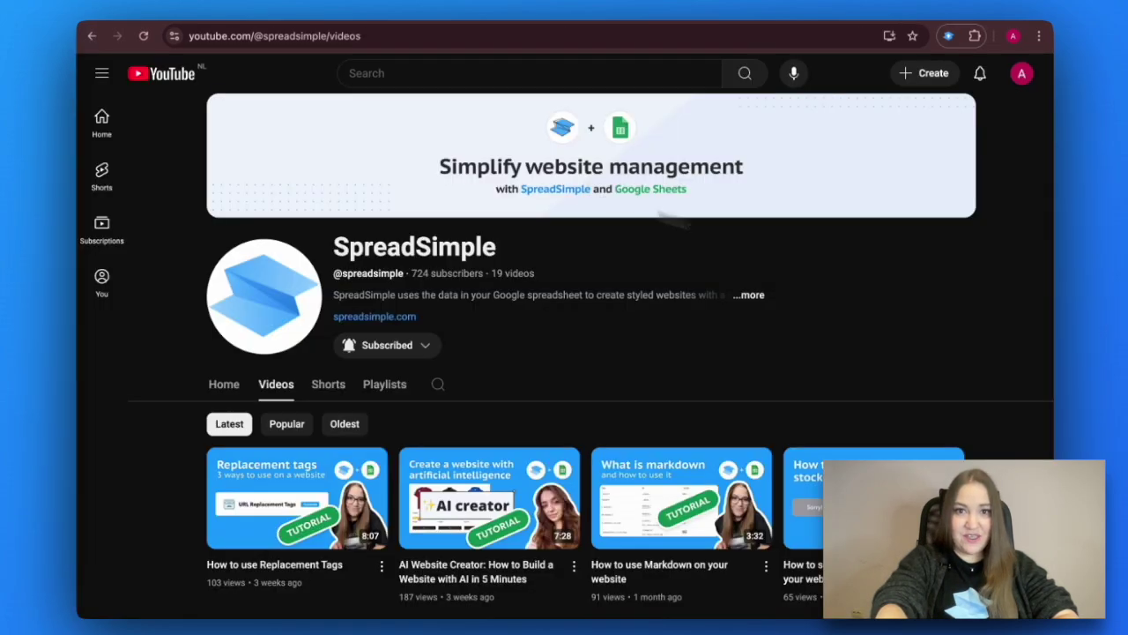
{"action": "scroll", "coordinate": [932, 308], "scroll_direction": "down", "scroll_amount": 1}
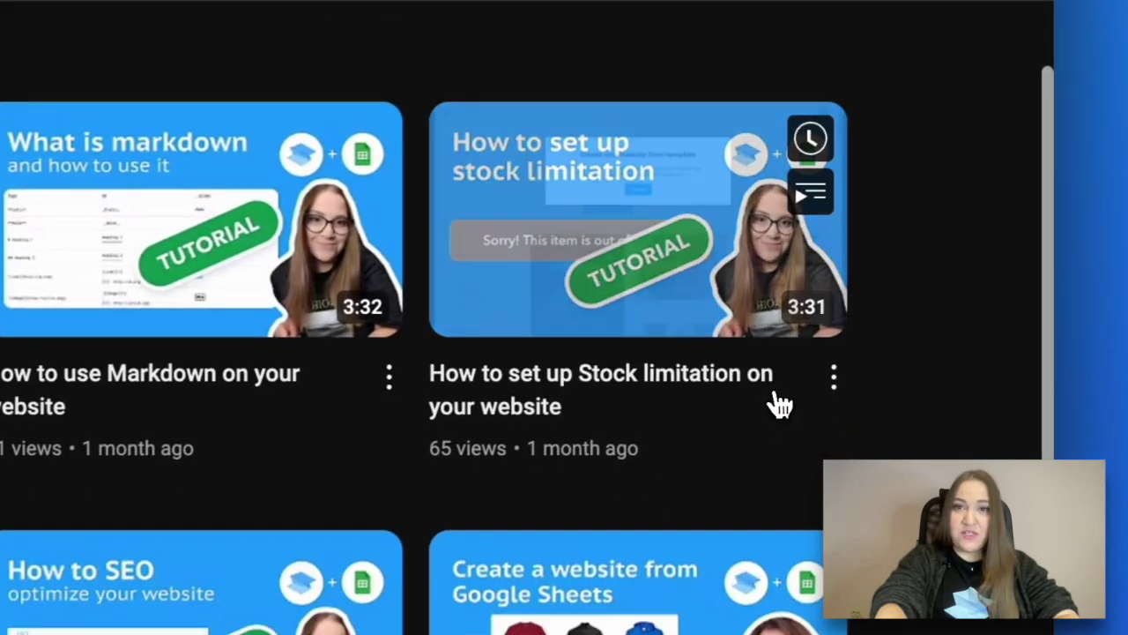
Play the 'How to set up Stock limitation' tutorial, then bring up the SpreadSimple image uploader
{"action": "left_click", "coordinate": [793, 542]}
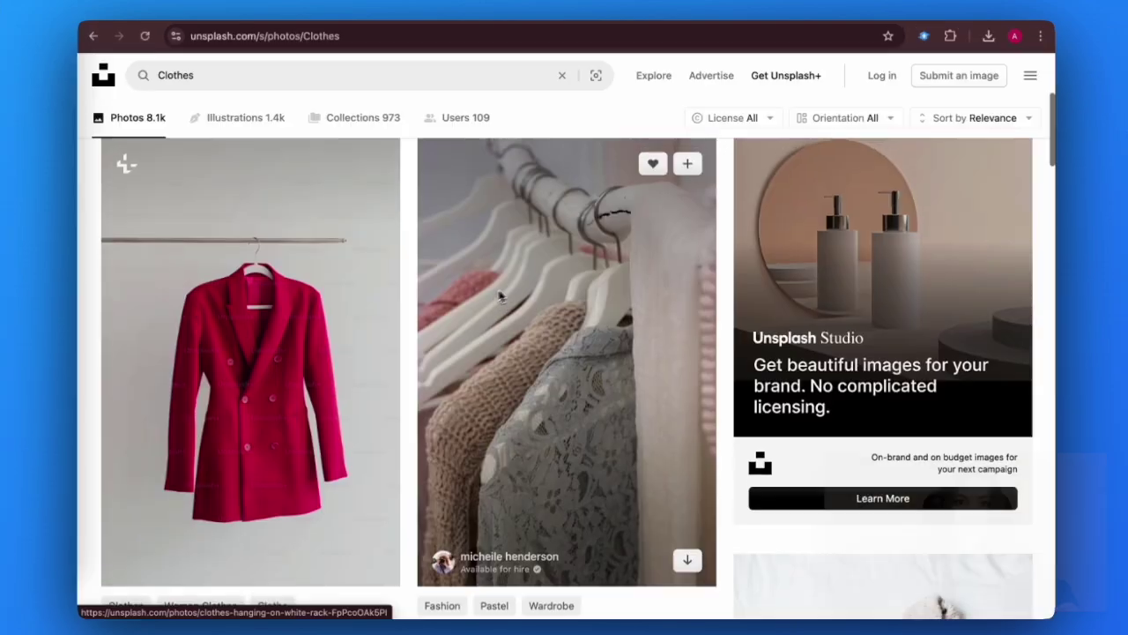
{"action": "scroll", "coordinate": [489, 298], "scroll_direction": "down", "scroll_amount": 5}
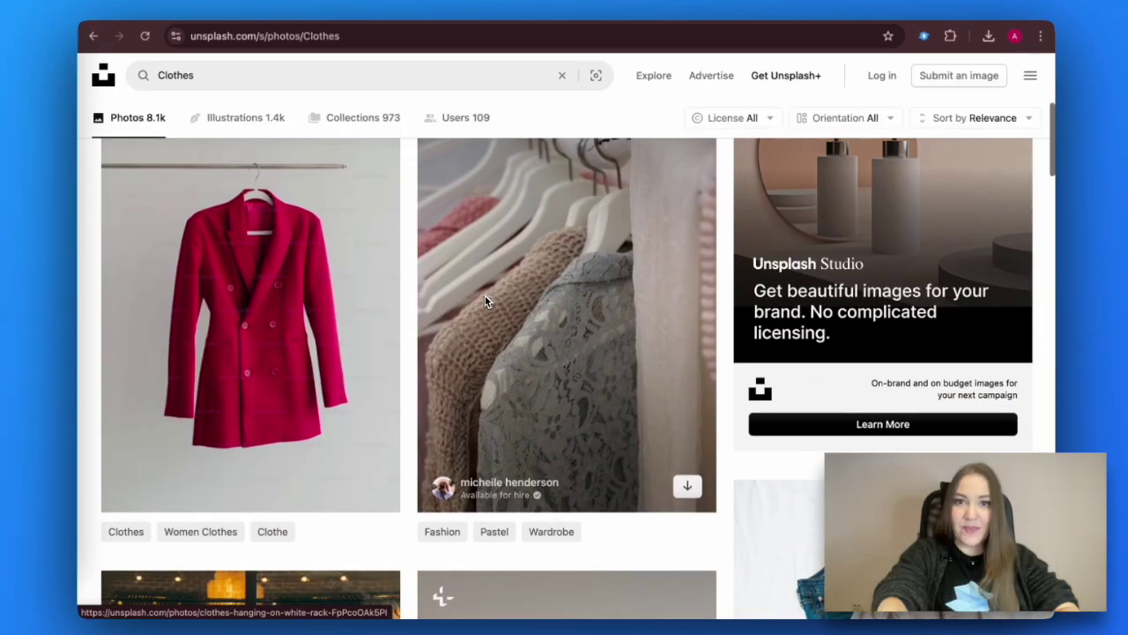
{"action": "scroll", "coordinate": [485, 301], "scroll_direction": "down", "scroll_amount": 7}
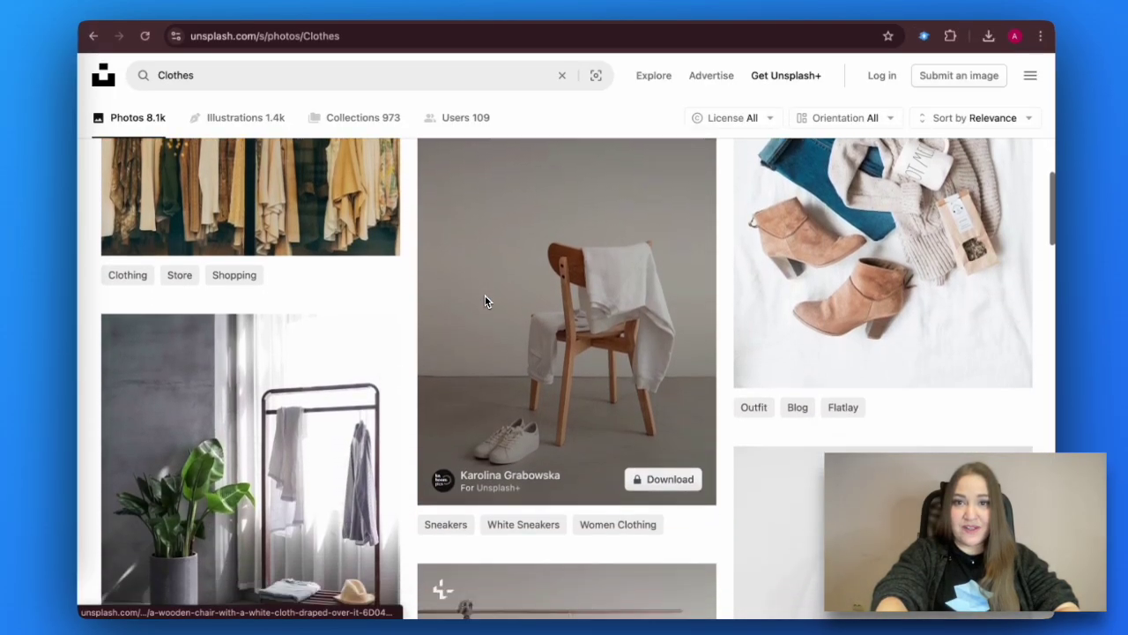
{"action": "scroll", "coordinate": [485, 301], "scroll_direction": "down", "scroll_amount": 5}
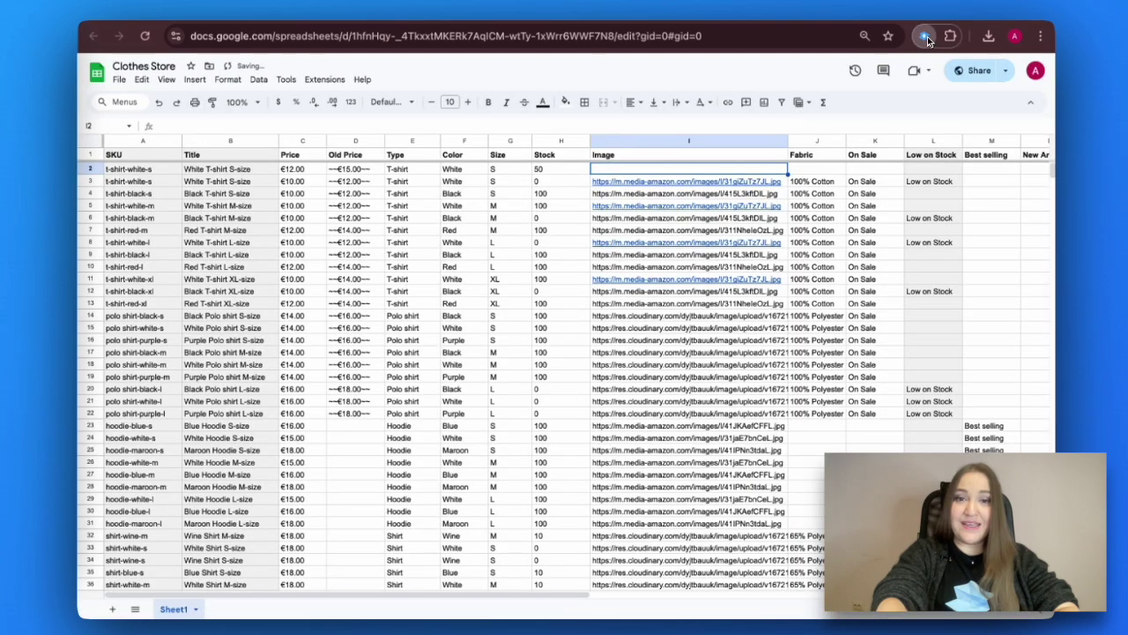
{"action": "left_click", "coordinate": [925, 36]}
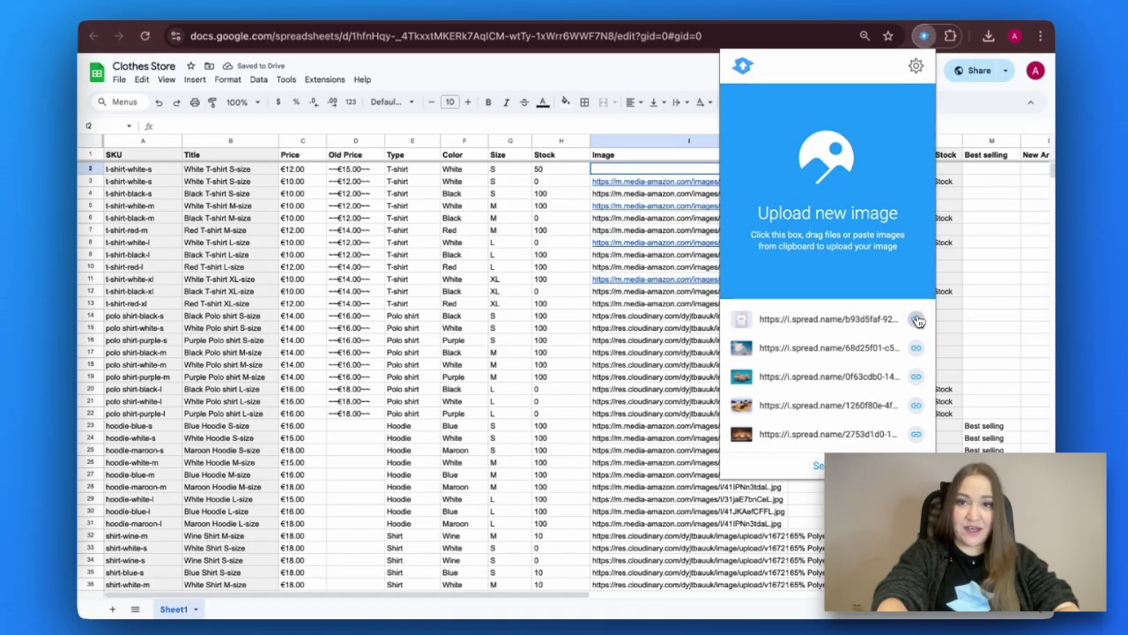
Paste the uploaded image's link into cell I2 and set its text wrapping to Clip
{"action": "left_click", "coordinate": [606, 168]}
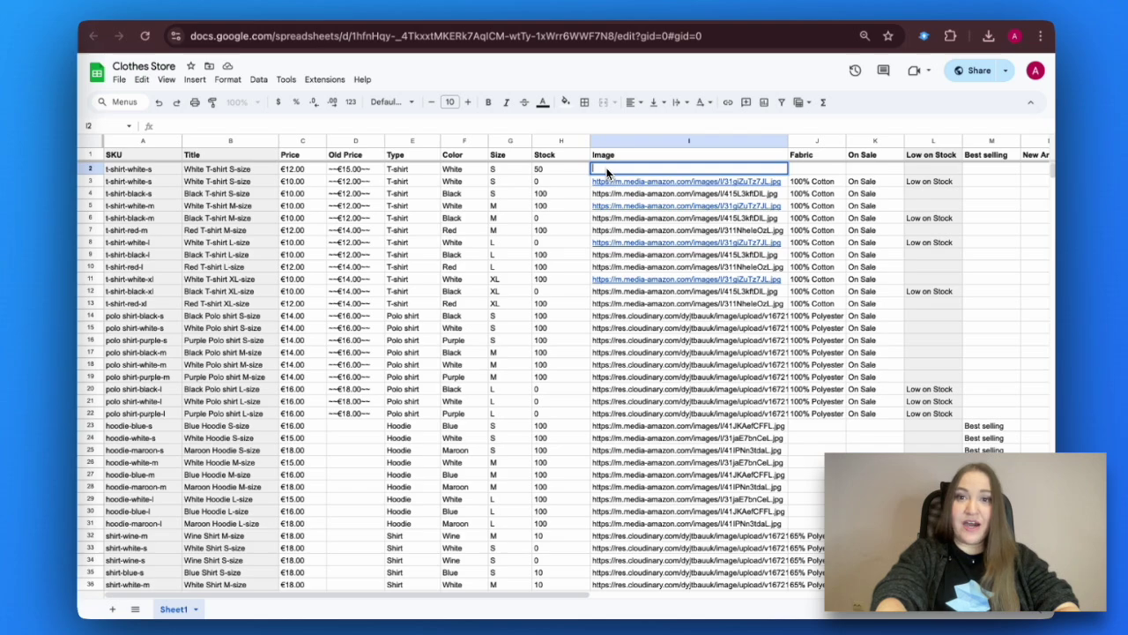
{"action": "type", "text": "https://i.spread.name/b93d5faf-9263-4807-9d28-65f18b9acae6_9812244.jpg"}
{"action": "left_click", "coordinate": [657, 205]}
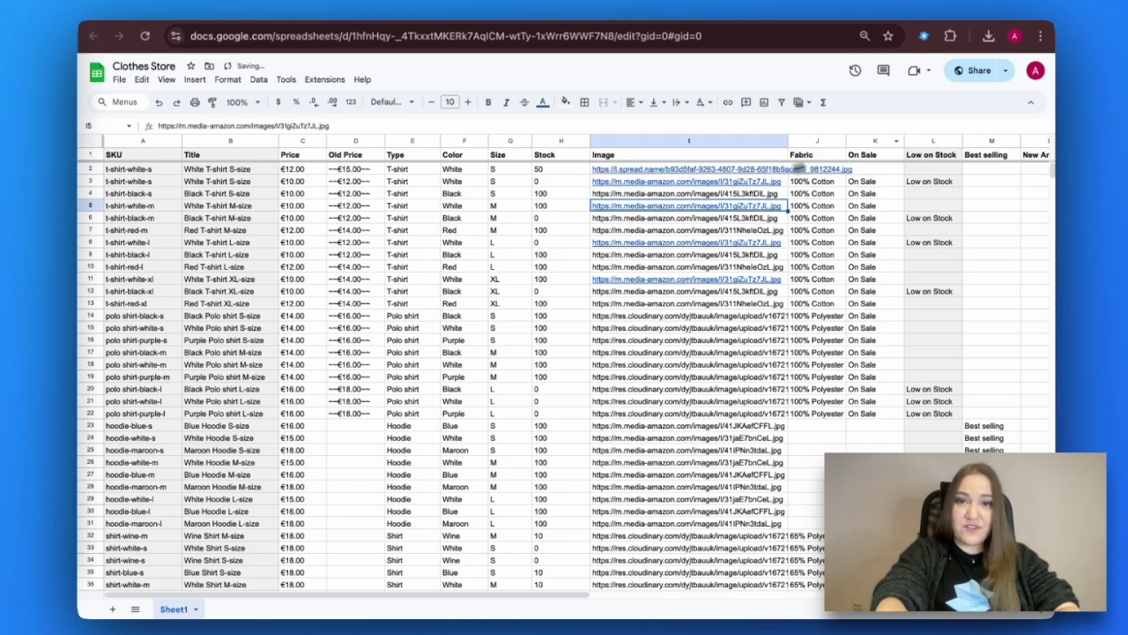
{"action": "left_click", "coordinate": [765, 170]}
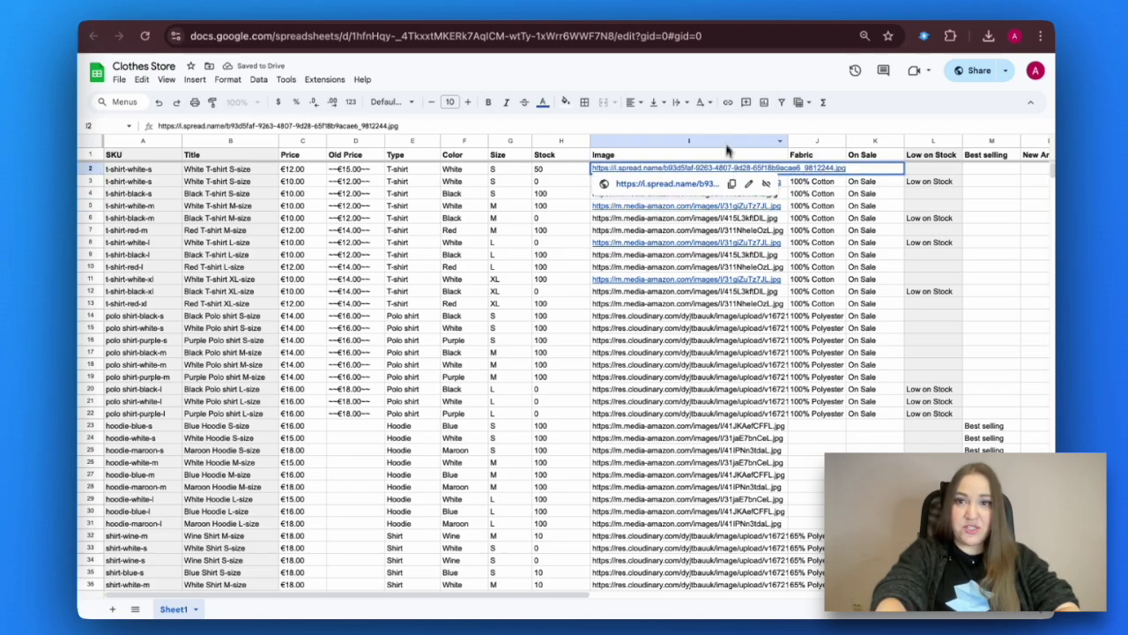
{"action": "left_click", "coordinate": [698, 124]}
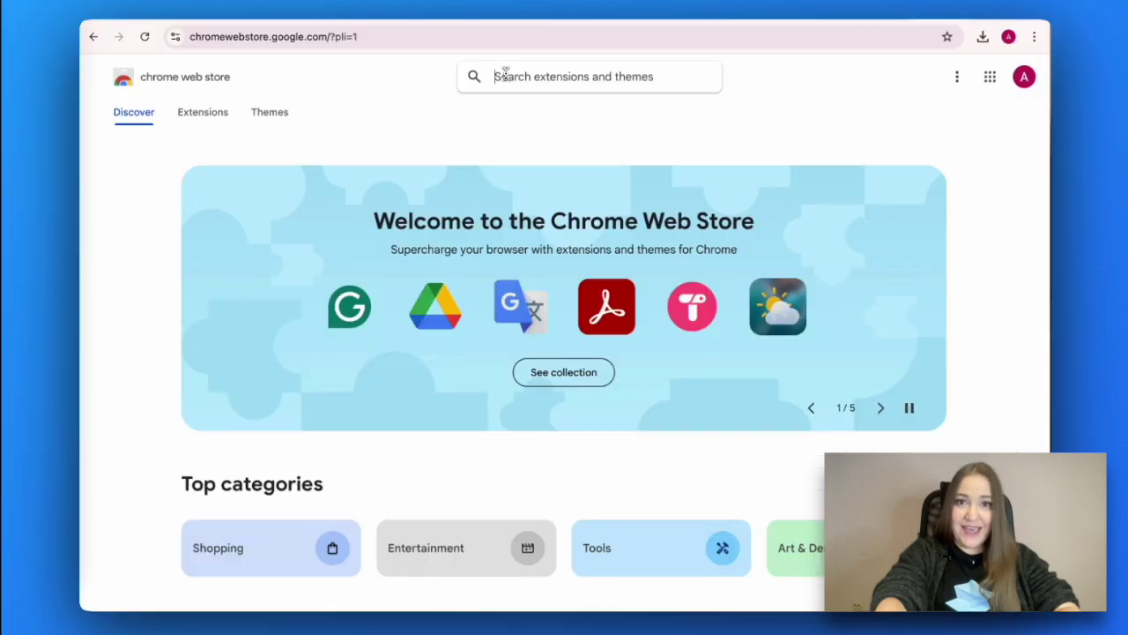
{"action": "left_click", "coordinate": [498, 76]}
{"action": "type", "text": "Spre"}
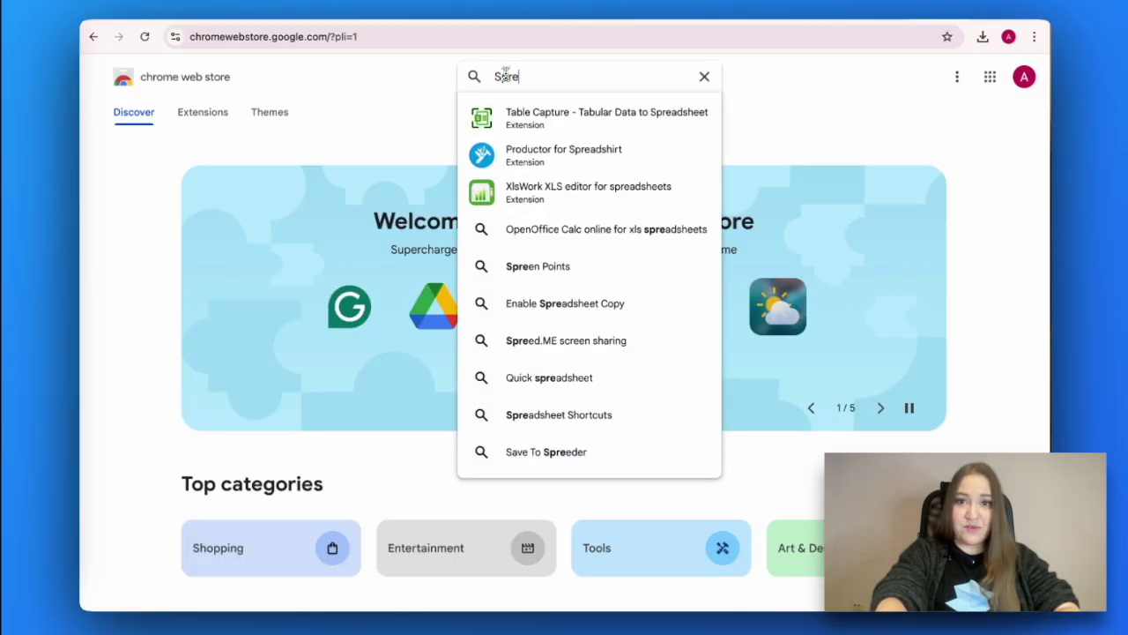
{"action": "type", "text": "adSimple"}
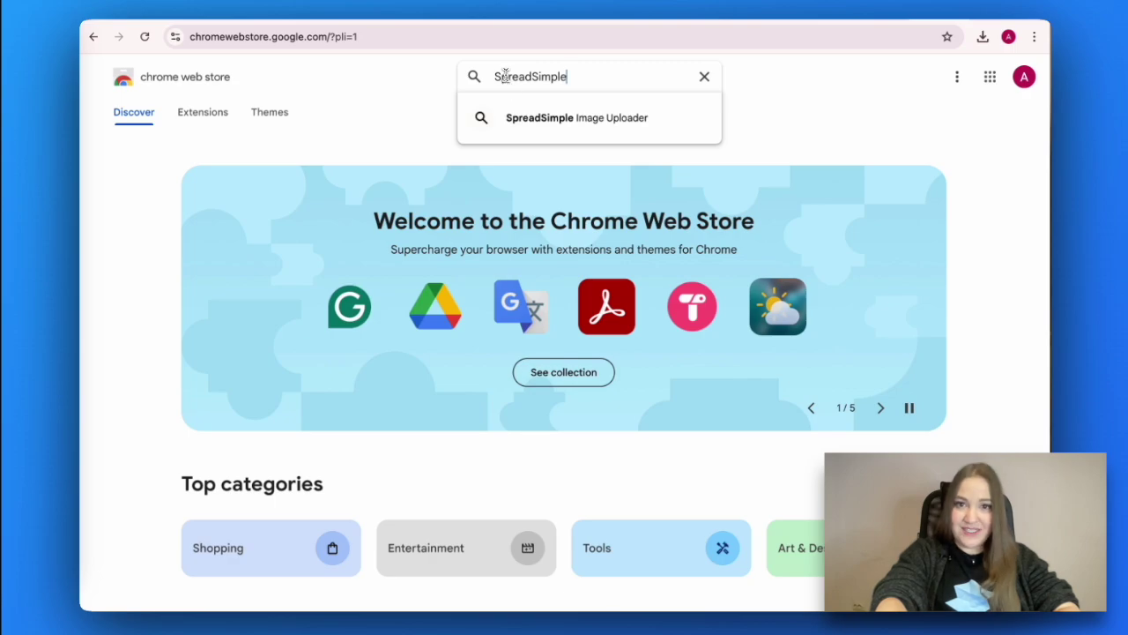
Find the SpreadSimple Image Uploader in the Chrome Web Store and view its listing
{"action": "left_click", "coordinate": [536, 118]}
{"action": "left_click", "coordinate": [398, 227]}
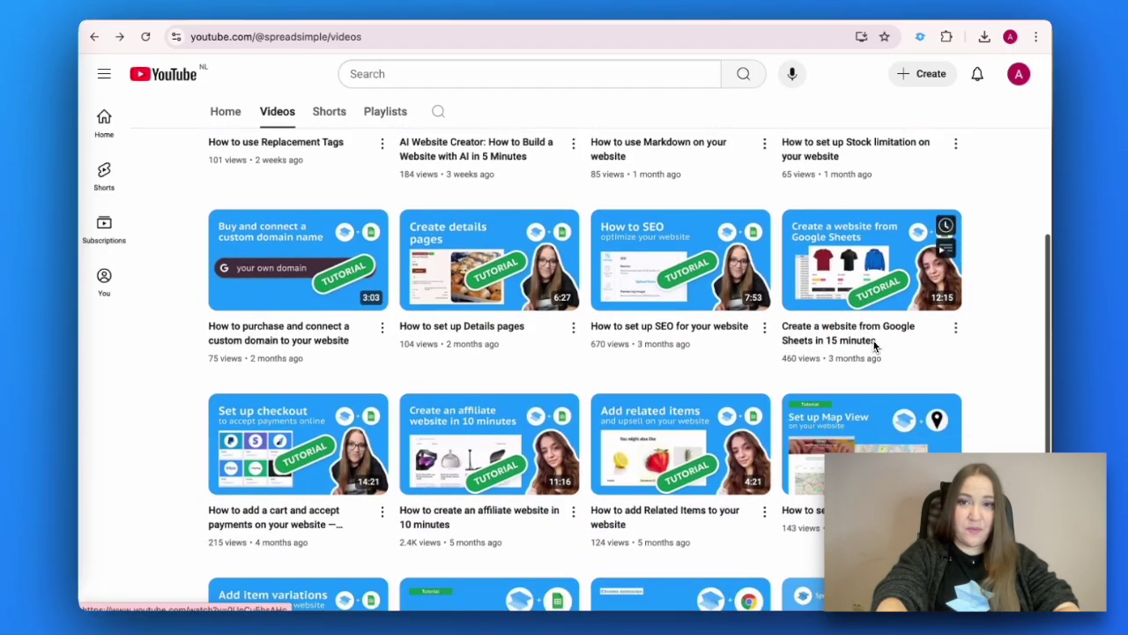
{"action": "scroll", "coordinate": [873, 339], "scroll_direction": "down", "scroll_amount": 5}
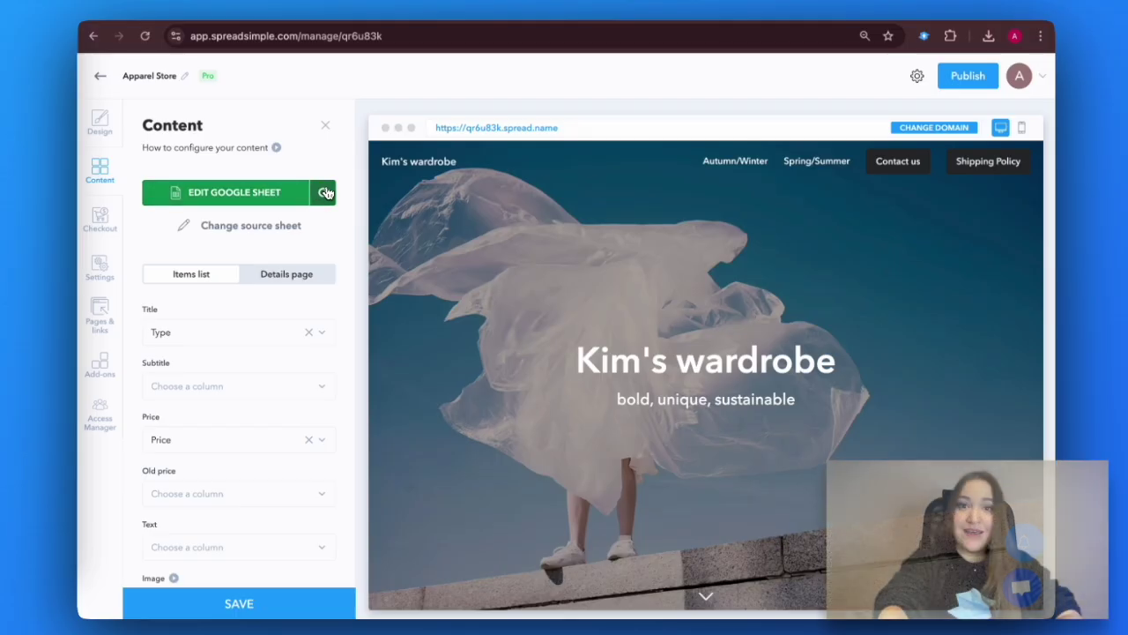
Sync the sheet data and map the card Subtitle to Fabric and Old price to Old Price
{"action": "left_click", "coordinate": [325, 193]}
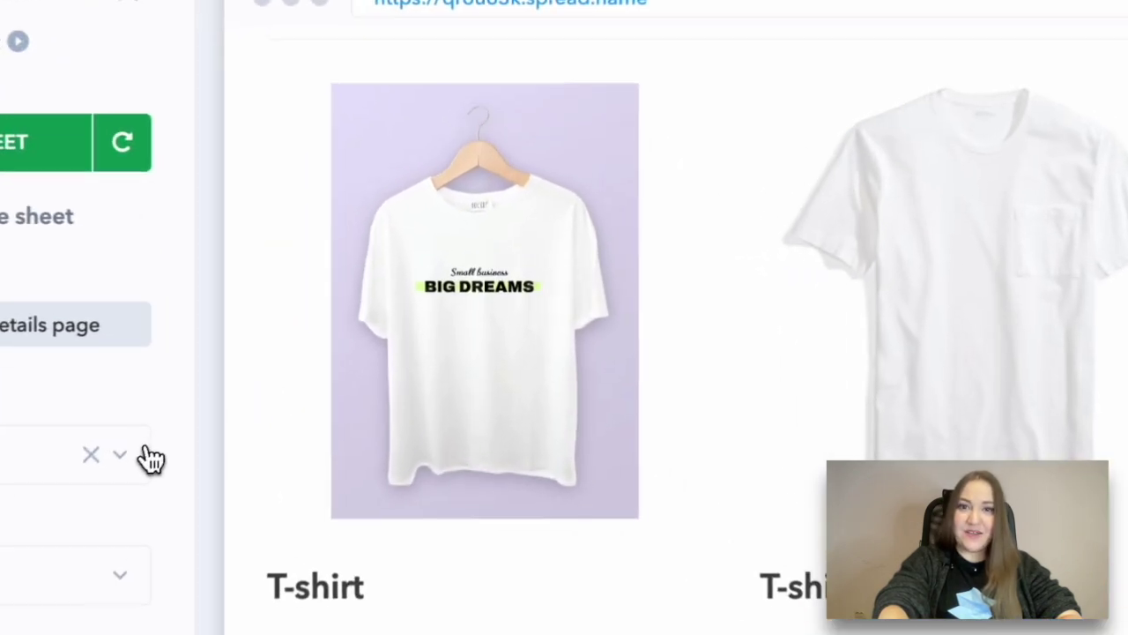
{"action": "left_click", "coordinate": [116, 463]}
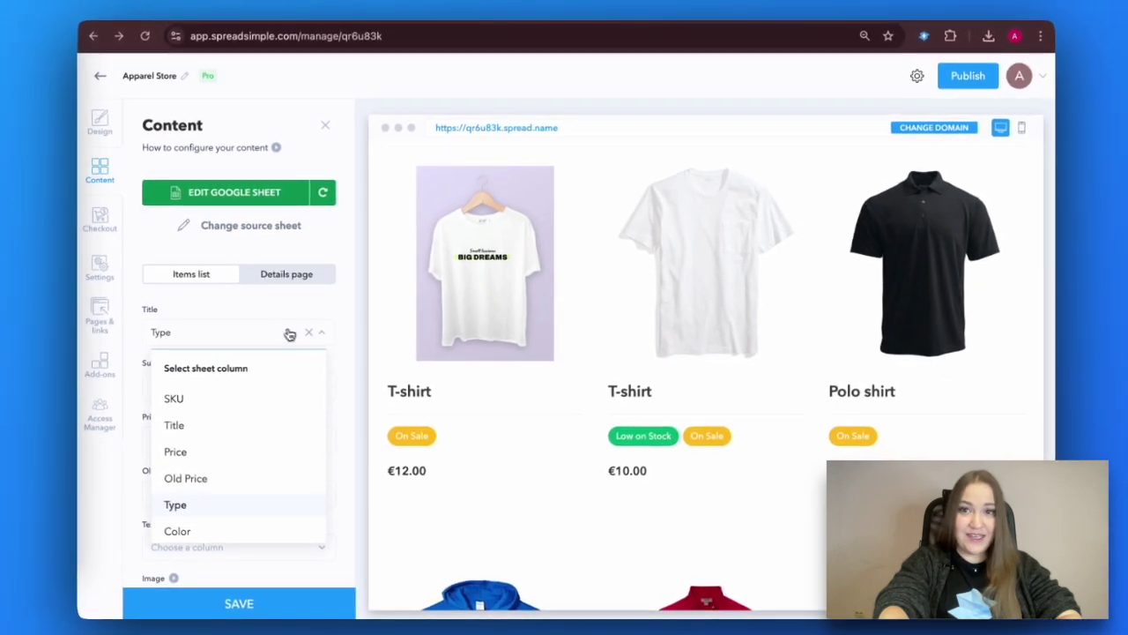
{"action": "scroll", "coordinate": [256, 428], "scroll_direction": "down", "scroll_amount": 1}
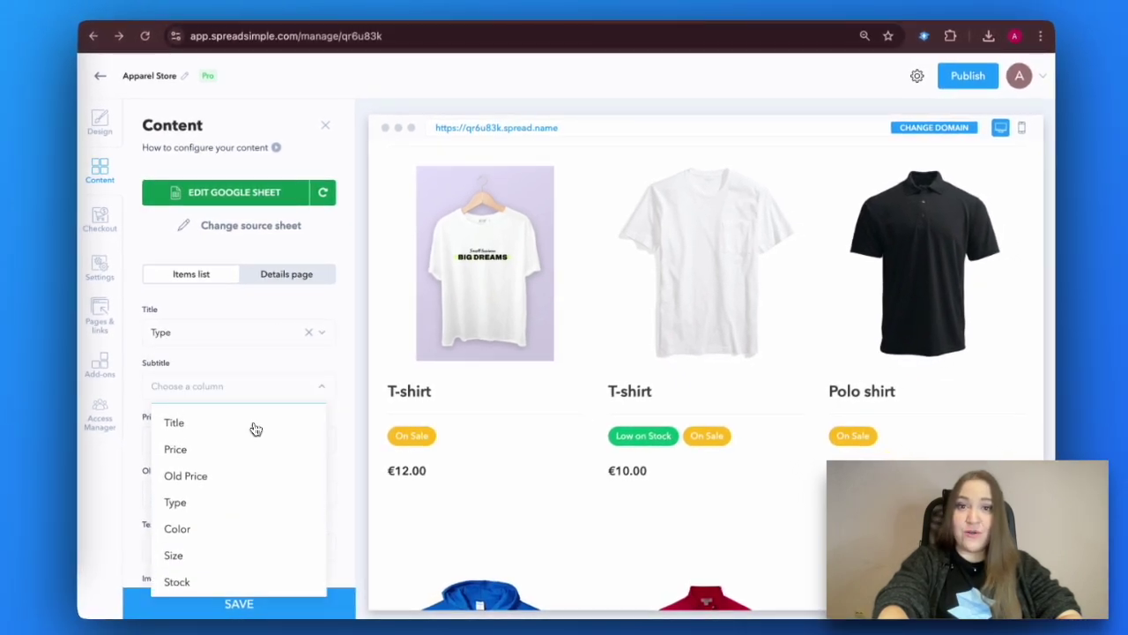
{"action": "scroll", "coordinate": [256, 428], "scroll_direction": "down", "scroll_amount": 4}
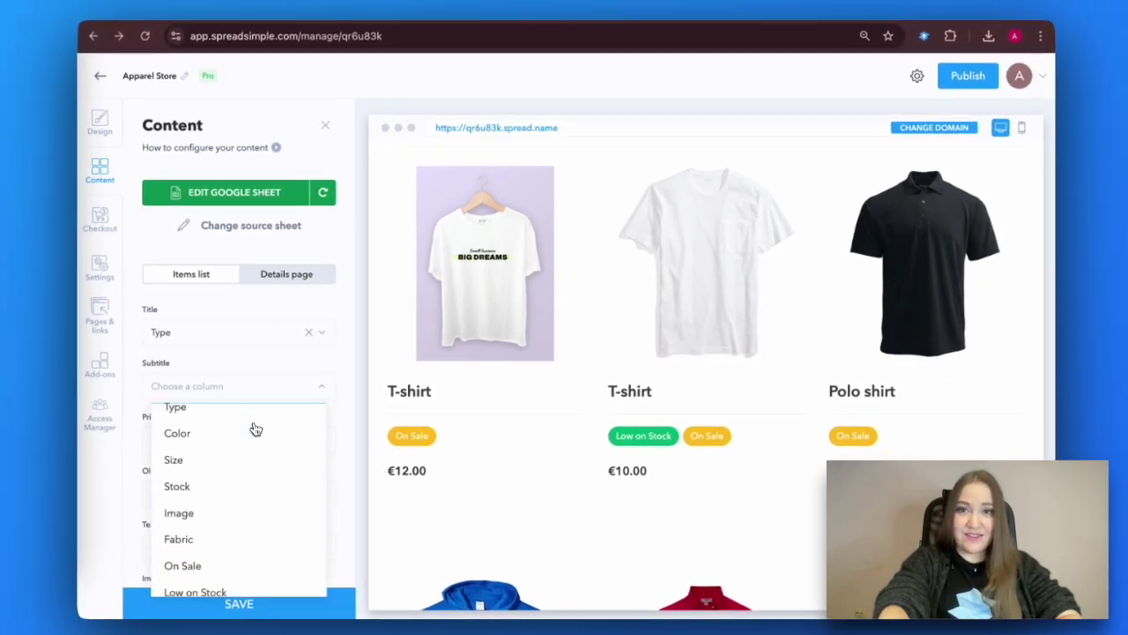
{"action": "left_click", "coordinate": [177, 539]}
{"action": "scroll", "coordinate": [207, 440], "scroll_direction": "down", "scroll_amount": 2}
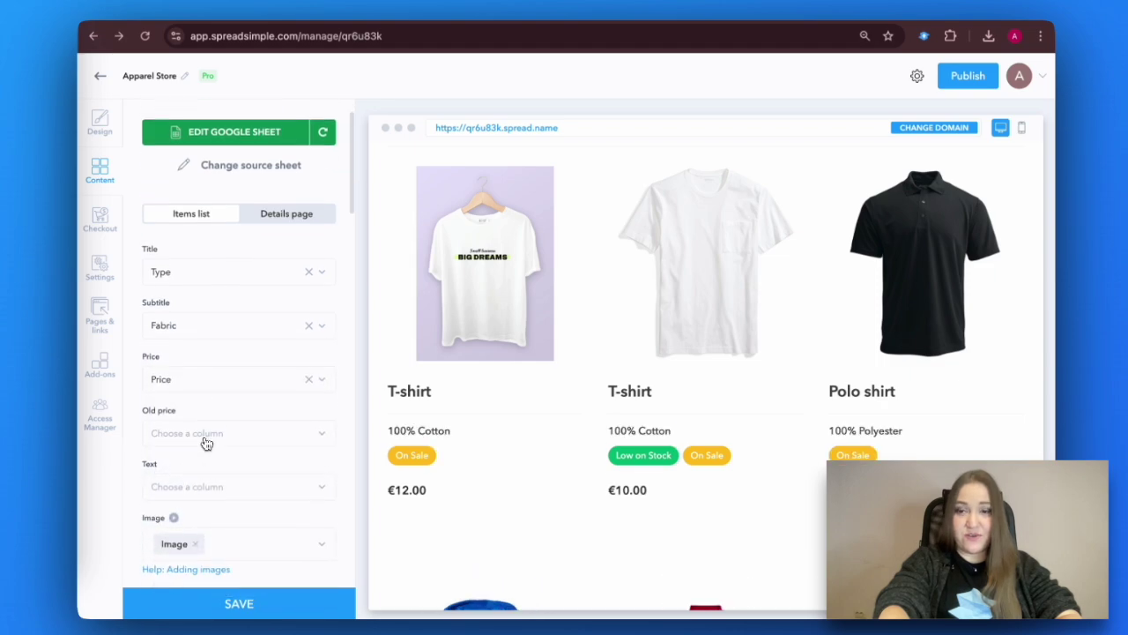
{"action": "left_click", "coordinate": [314, 430]}
{"action": "left_click", "coordinate": [201, 572]}
{"action": "scroll", "coordinate": [218, 450], "scroll_direction": "down", "scroll_amount": 2}
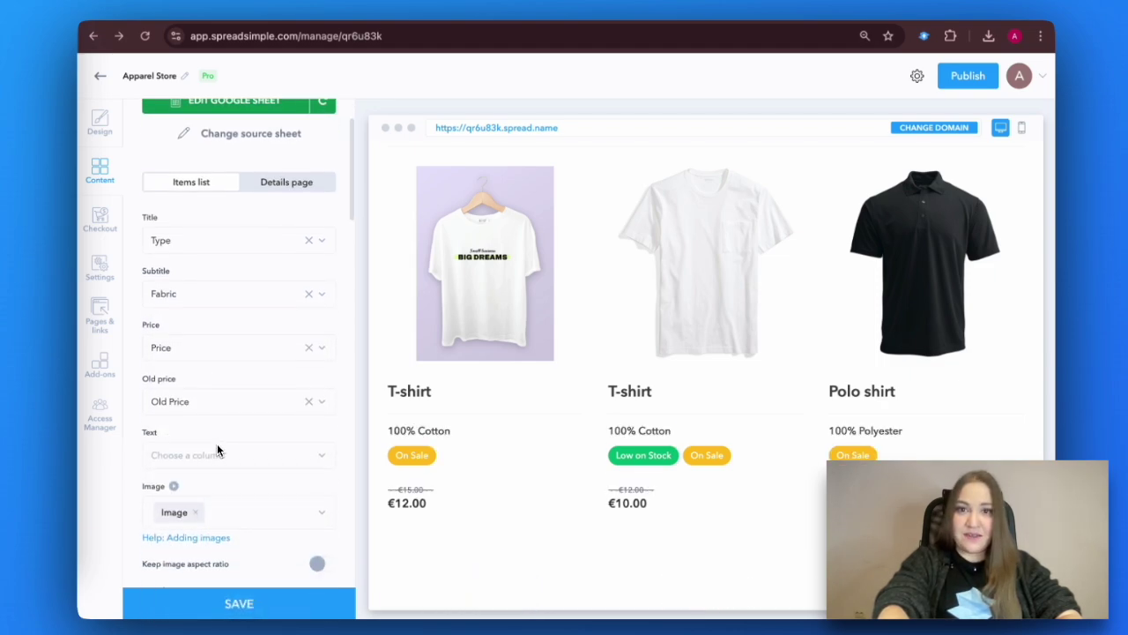
{"action": "scroll", "coordinate": [312, 359], "scroll_direction": "down", "scroll_amount": 9}
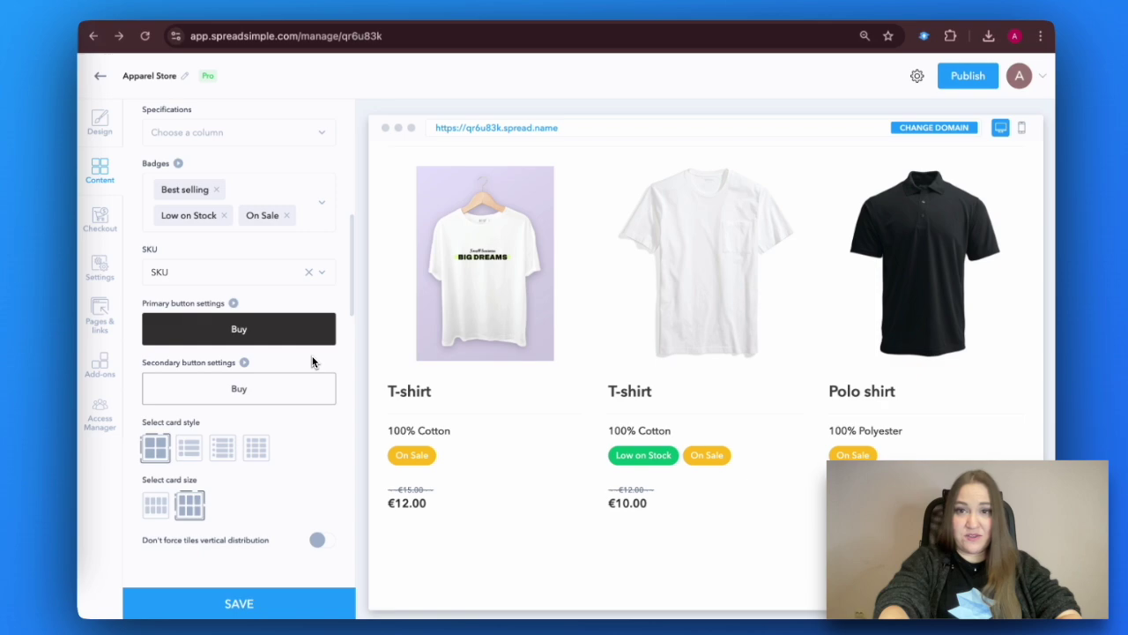
Make the main card button read Buy now and keep the grid layout after trying list and table
{"action": "left_click", "coordinate": [254, 336]}
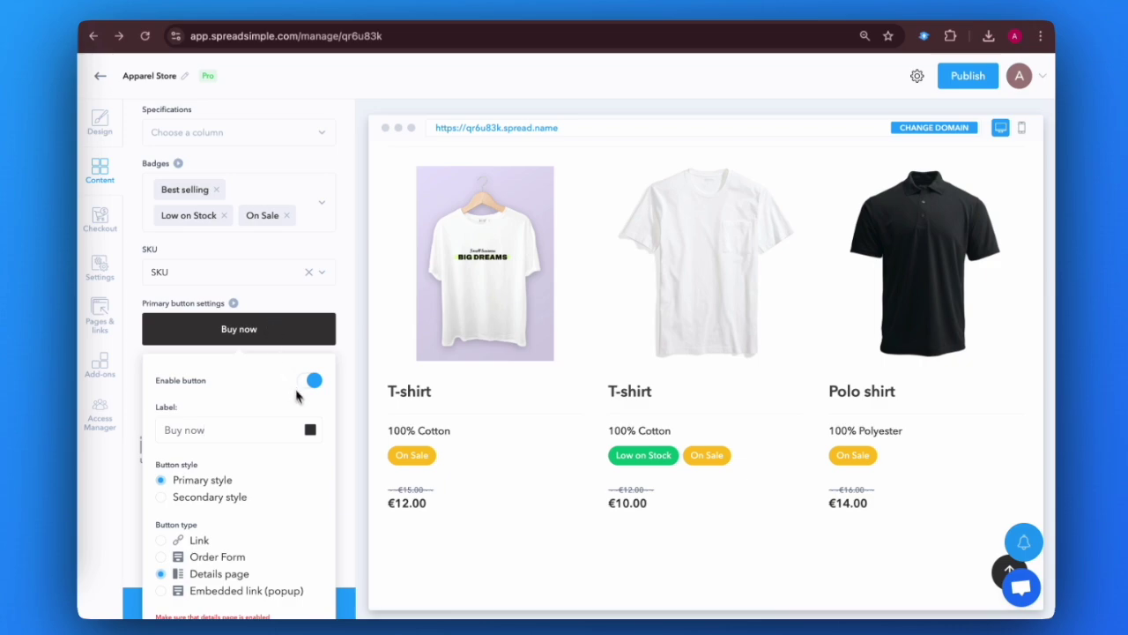
{"action": "left_click", "coordinate": [307, 305]}
{"action": "scroll", "coordinate": [238, 516], "scroll_direction": "down", "scroll_amount": 4}
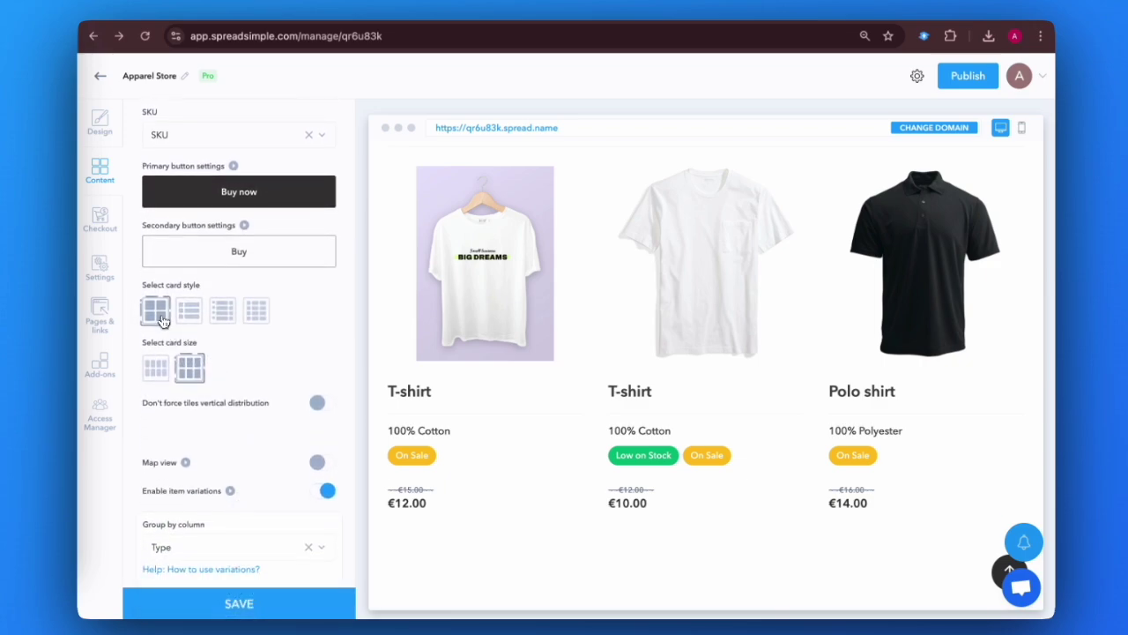
{"action": "left_click", "coordinate": [191, 311]}
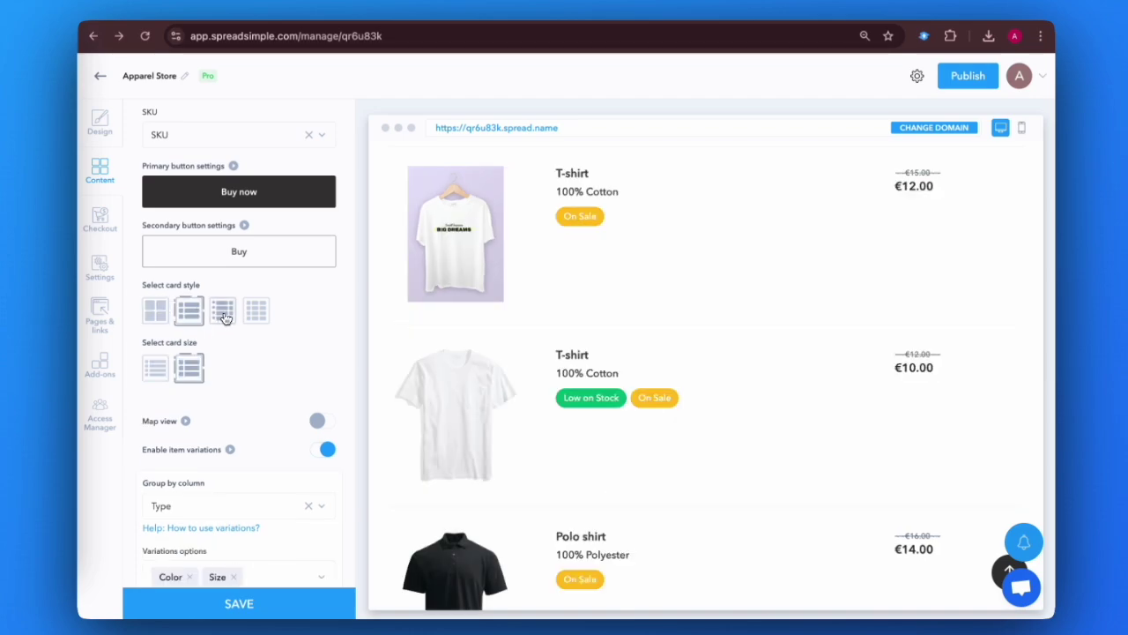
{"action": "left_click", "coordinate": [225, 313]}
{"action": "left_click", "coordinate": [255, 310]}
{"action": "left_click", "coordinate": [155, 313]}
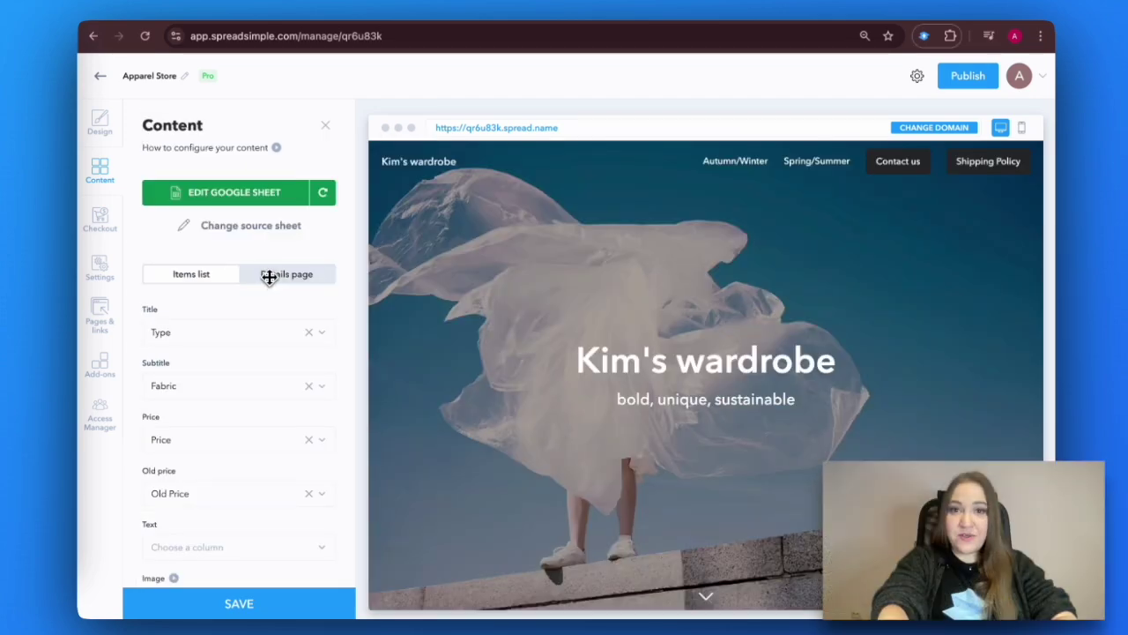
{"action": "left_click", "coordinate": [270, 274]}
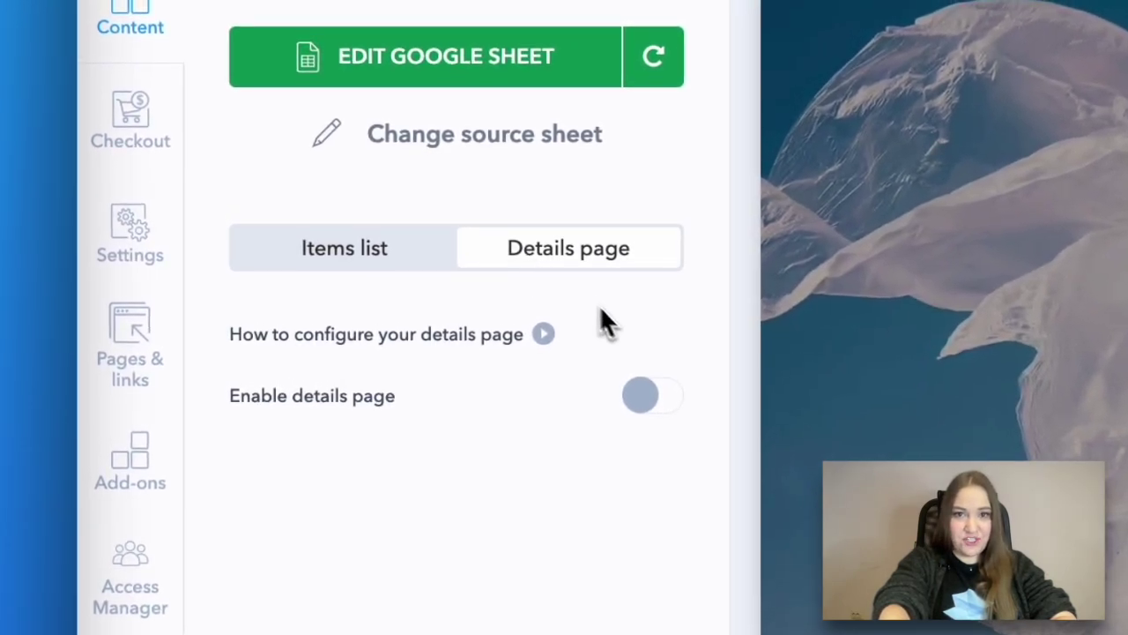
Enable product detail pages shown as popups and preview the first T-shirt's details
{"action": "left_click", "coordinate": [681, 405]}
{"action": "left_click", "coordinate": [645, 461]}
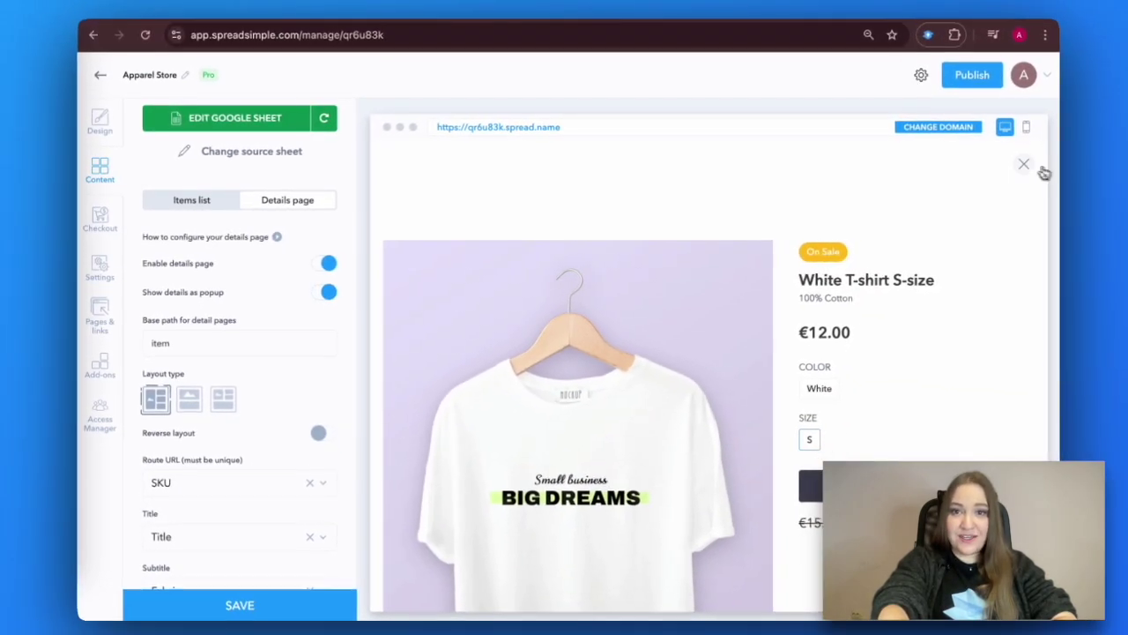
{"action": "left_click", "coordinate": [1023, 164]}
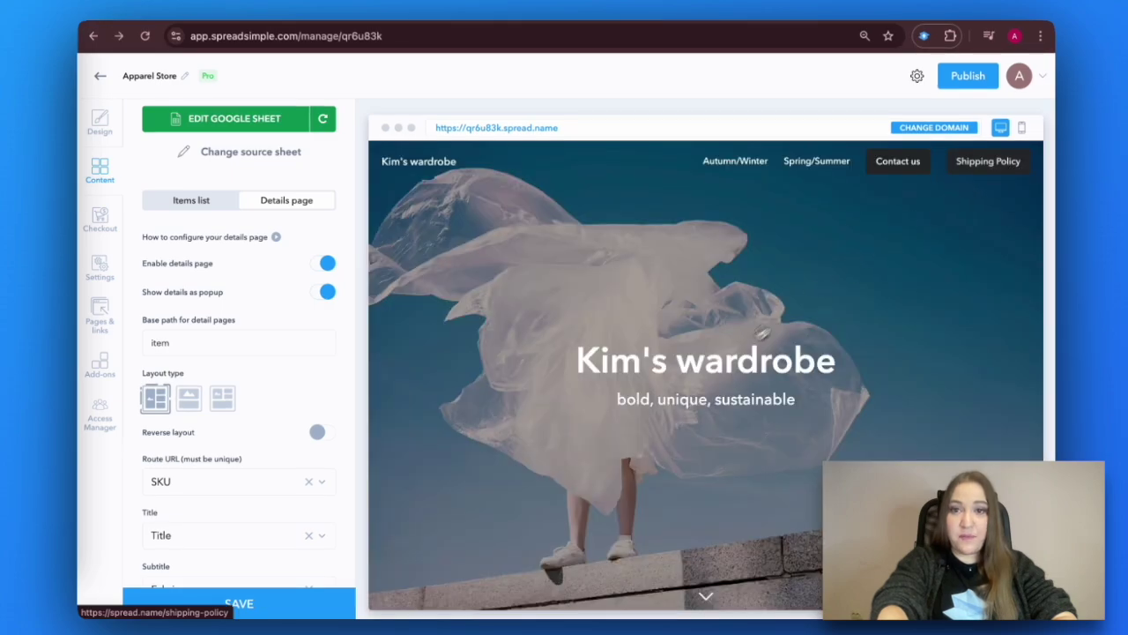
{"action": "scroll", "coordinate": [723, 363], "scroll_direction": "down", "scroll_amount": 5}
{"action": "scroll", "coordinate": [723, 363], "scroll_direction": "up", "scroll_amount": 1}
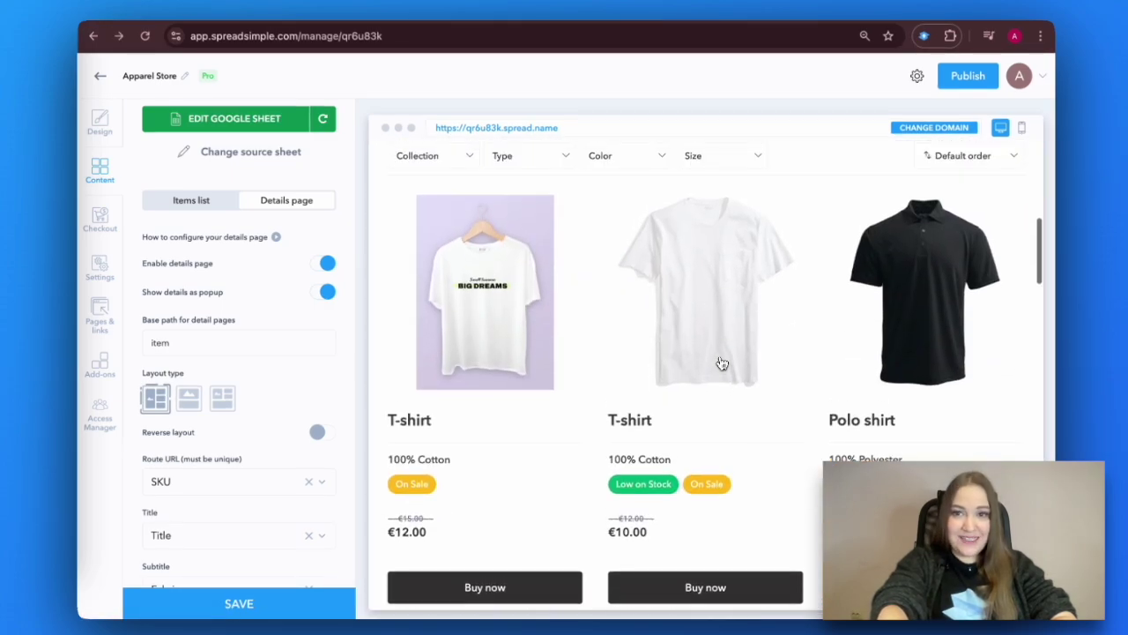
{"action": "left_click", "coordinate": [477, 322]}
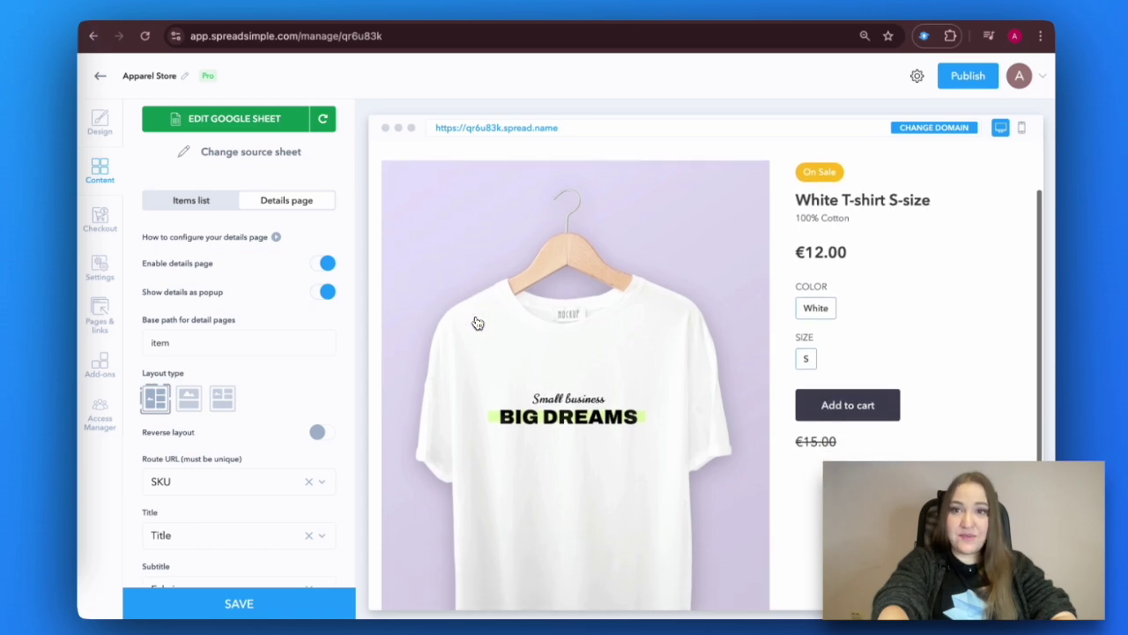
Set the detail page text to the Description column
{"action": "left_click", "coordinate": [325, 405]}
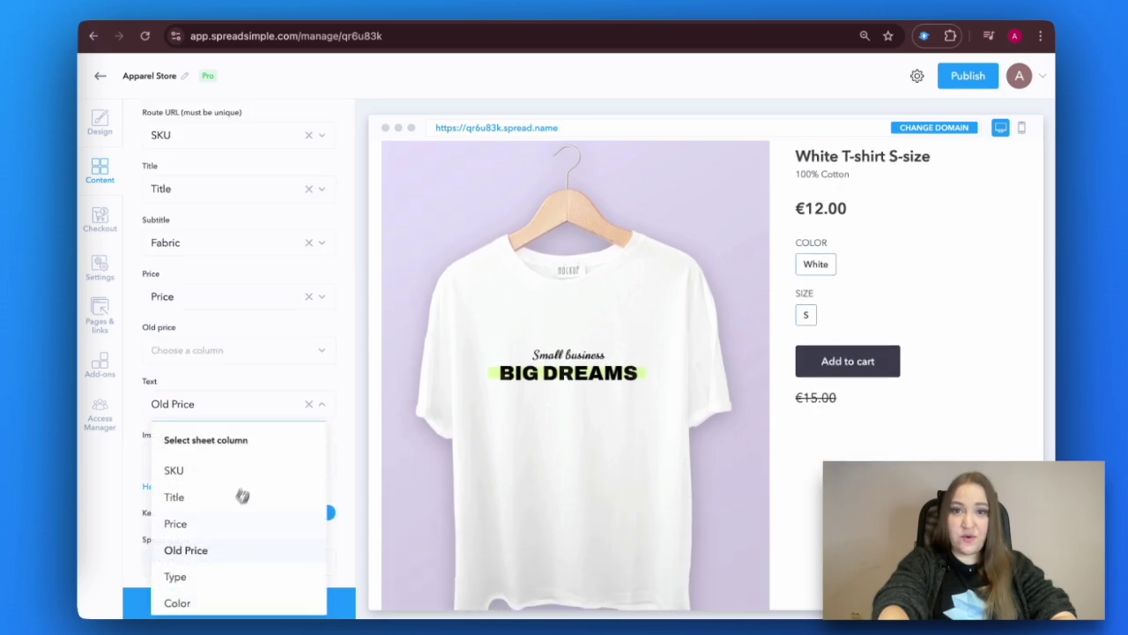
{"action": "scroll", "coordinate": [233, 516], "scroll_direction": "down", "scroll_amount": 6}
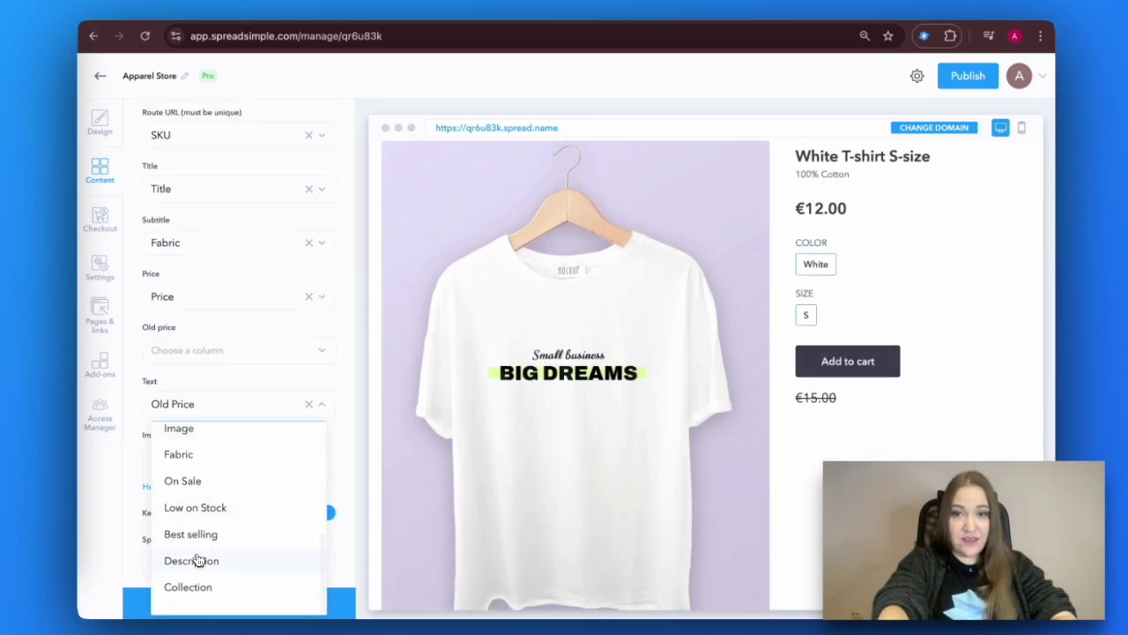
{"action": "left_click", "coordinate": [191, 561]}
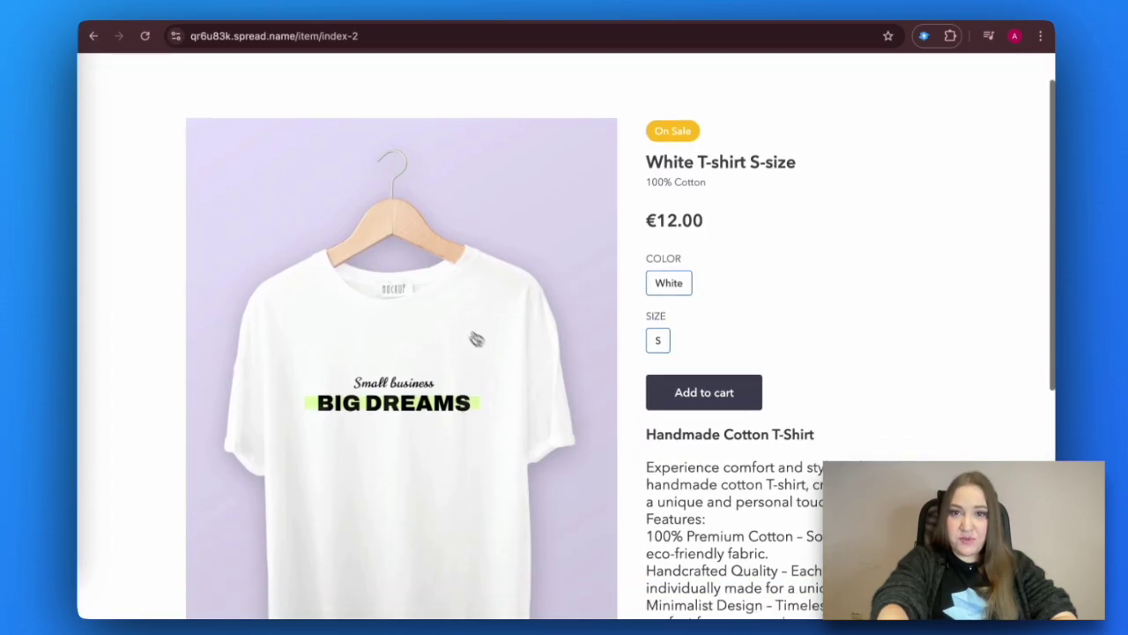
{"action": "scroll", "coordinate": [454, 323], "scroll_direction": "down", "scroll_amount": 5}
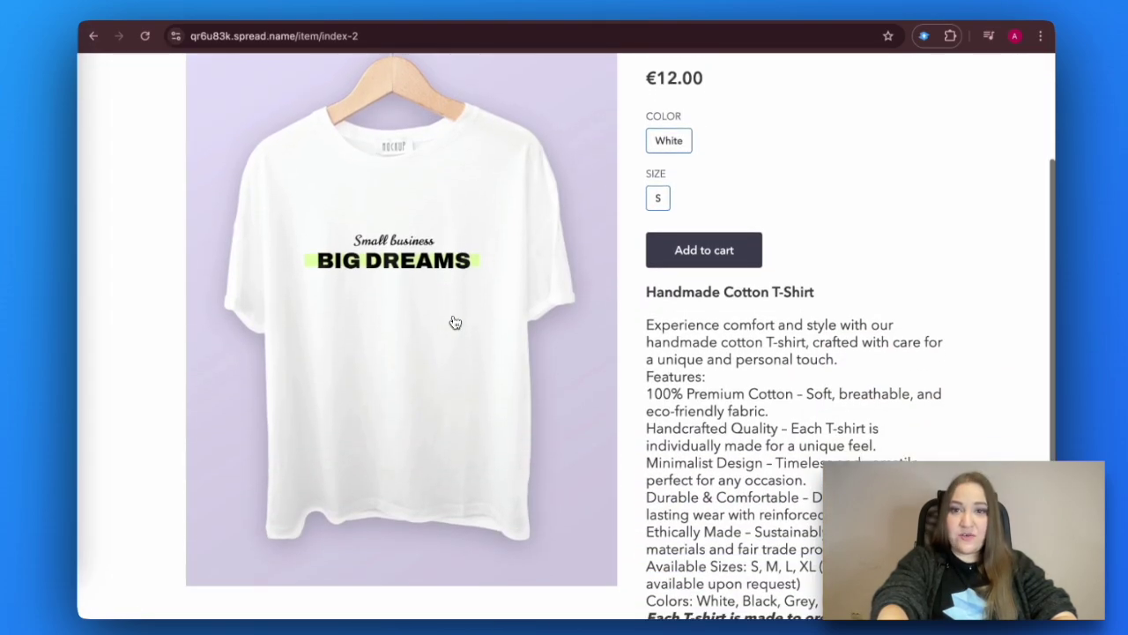
{"action": "scroll", "coordinate": [454, 323], "scroll_direction": "down", "scroll_amount": 4}
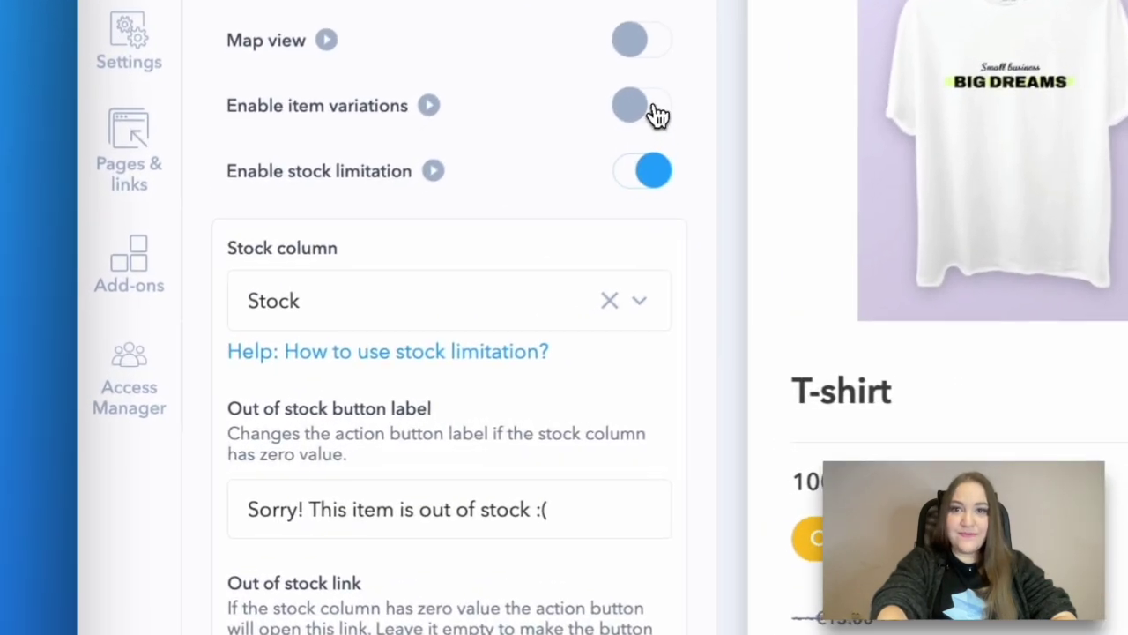
Enable item variations grouped by Type, with Color and Size as variation options
{"action": "left_click", "coordinate": [661, 101]}
{"action": "left_click", "coordinate": [654, 238]}
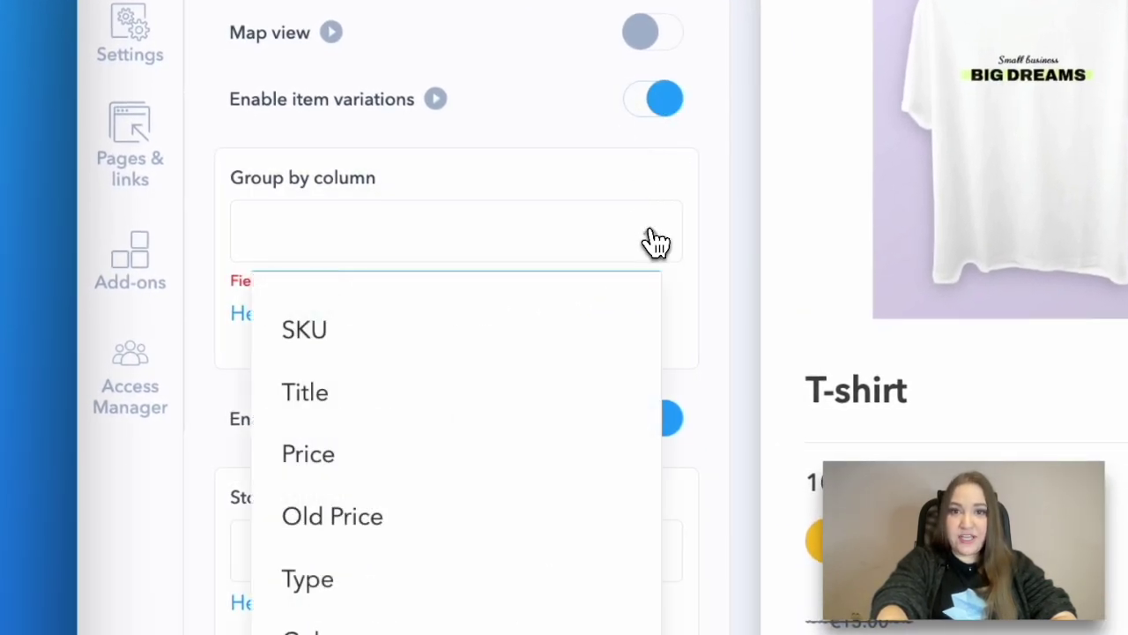
{"action": "left_click", "coordinate": [310, 370]}
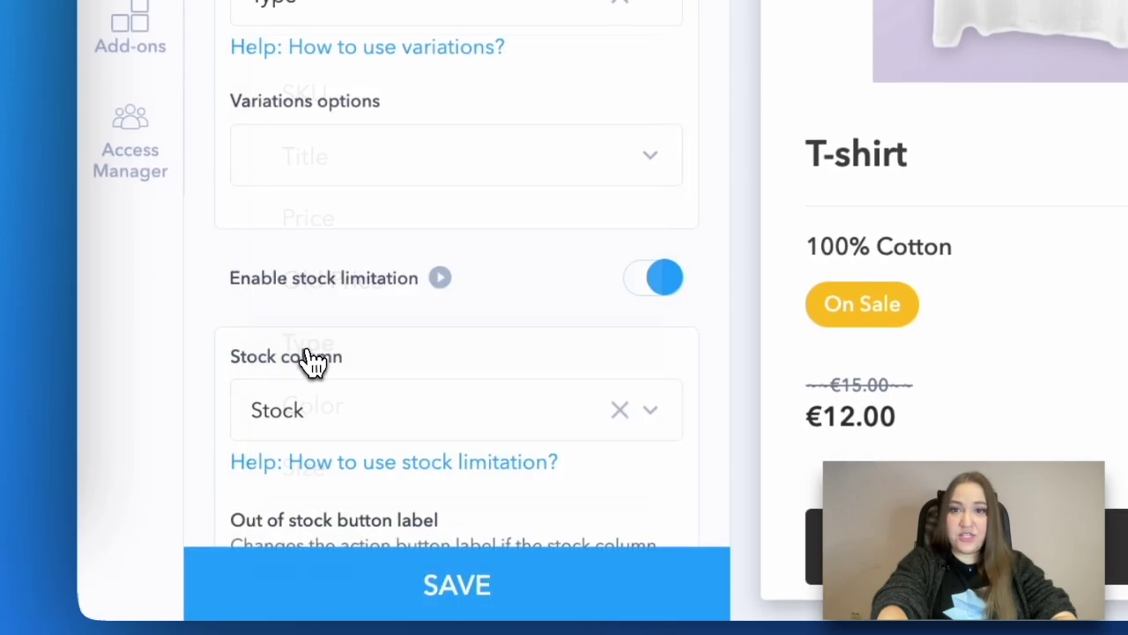
{"action": "left_click", "coordinate": [654, 181]}
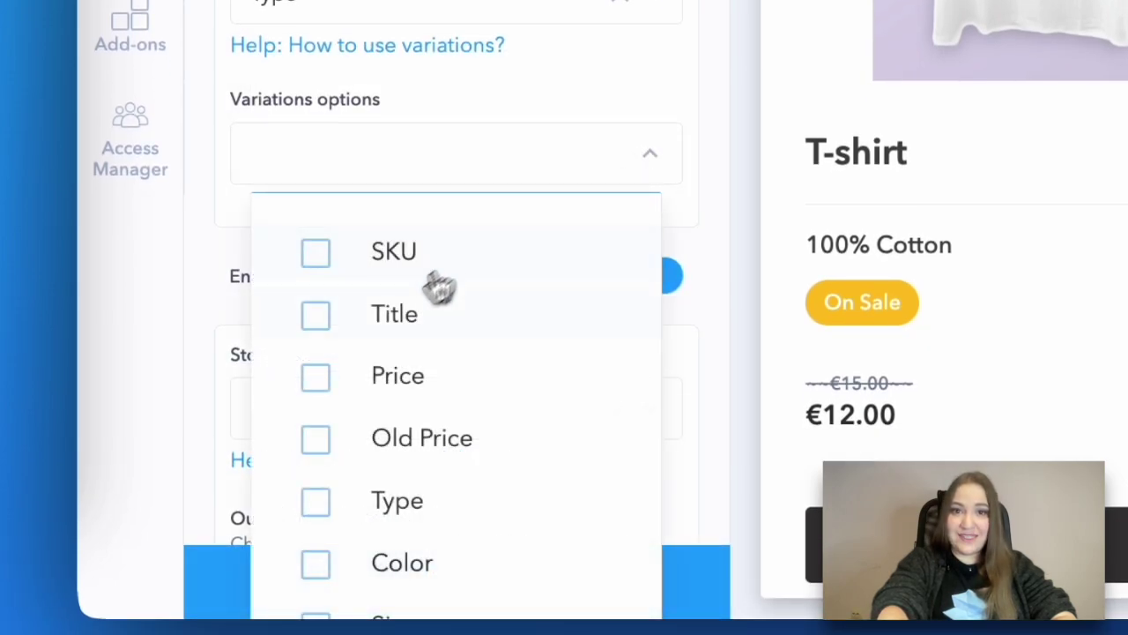
{"action": "scroll", "coordinate": [381, 386], "scroll_direction": "down", "scroll_amount": 3}
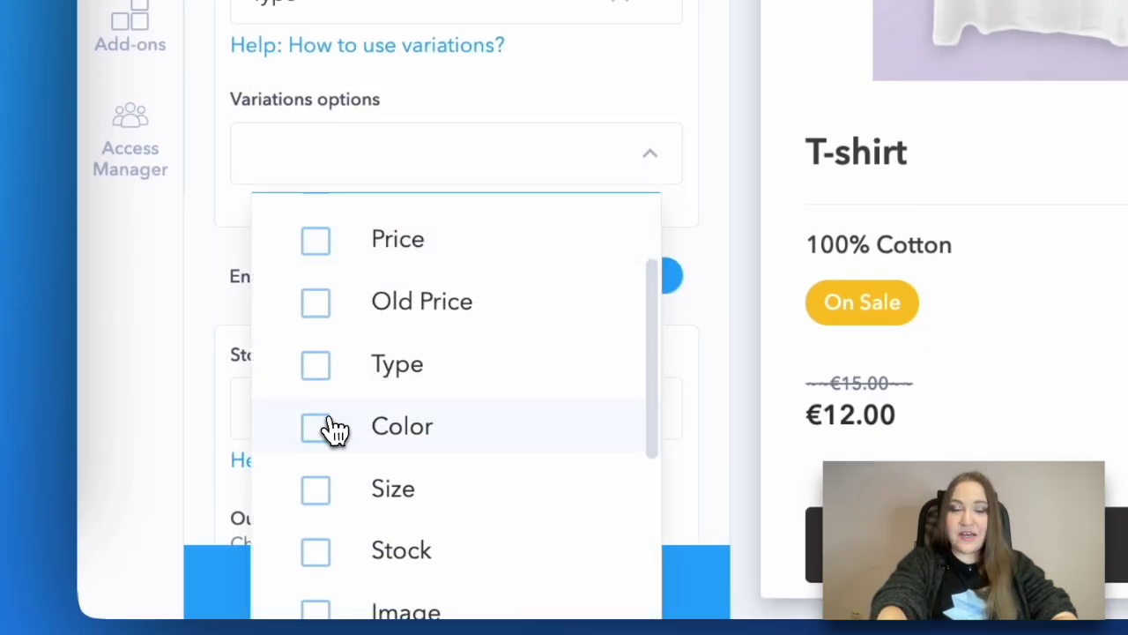
{"action": "left_click", "coordinate": [318, 429]}
{"action": "left_click", "coordinate": [315, 511]}
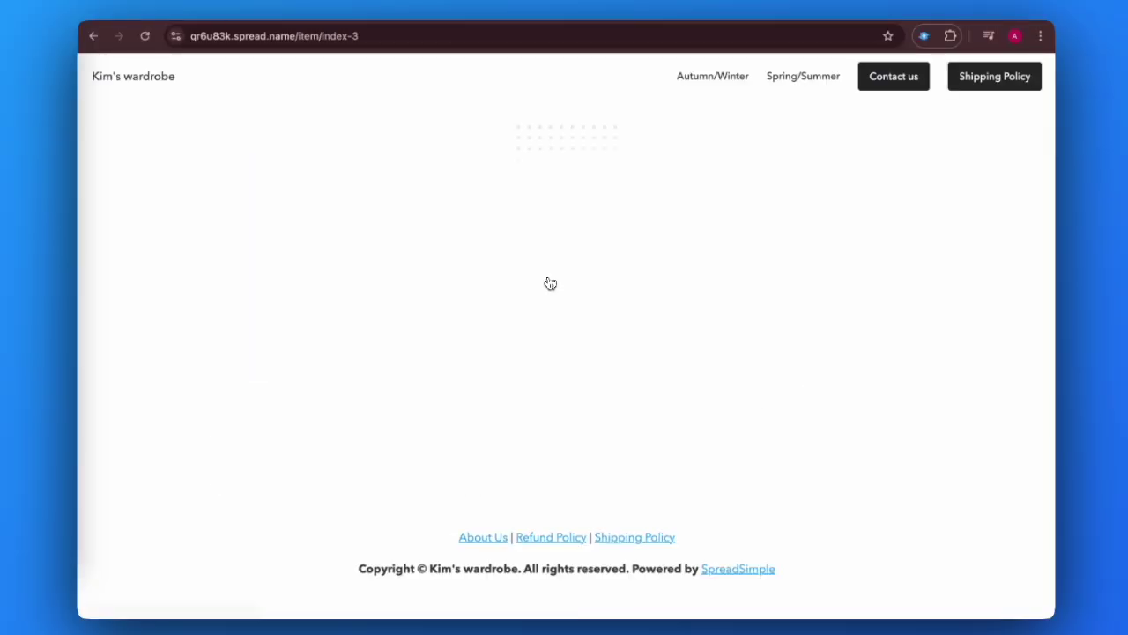
Preview the Black and Red T-shirt variations on the item page, then return to the editor
{"action": "left_click", "coordinate": [715, 339]}
{"action": "left_click", "coordinate": [753, 333]}
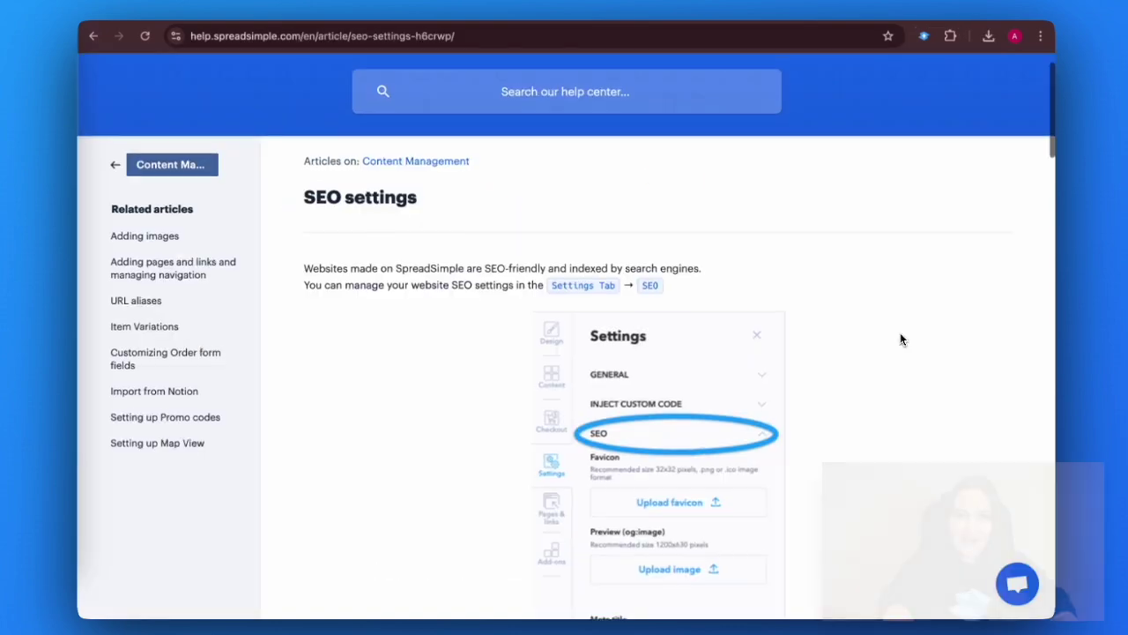
{"action": "scroll", "coordinate": [900, 338], "scroll_direction": "down", "scroll_amount": 3}
{"action": "scroll", "coordinate": [900, 339], "scroll_direction": "down", "scroll_amount": 9}
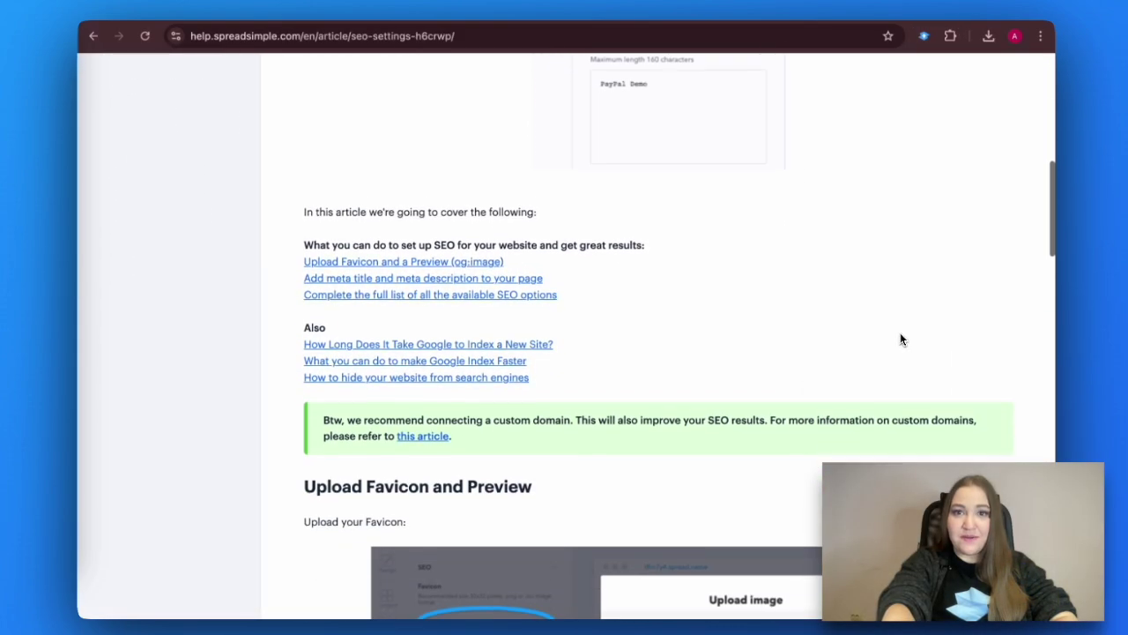
{"action": "scroll", "coordinate": [899, 340], "scroll_direction": "down", "scroll_amount": 8}
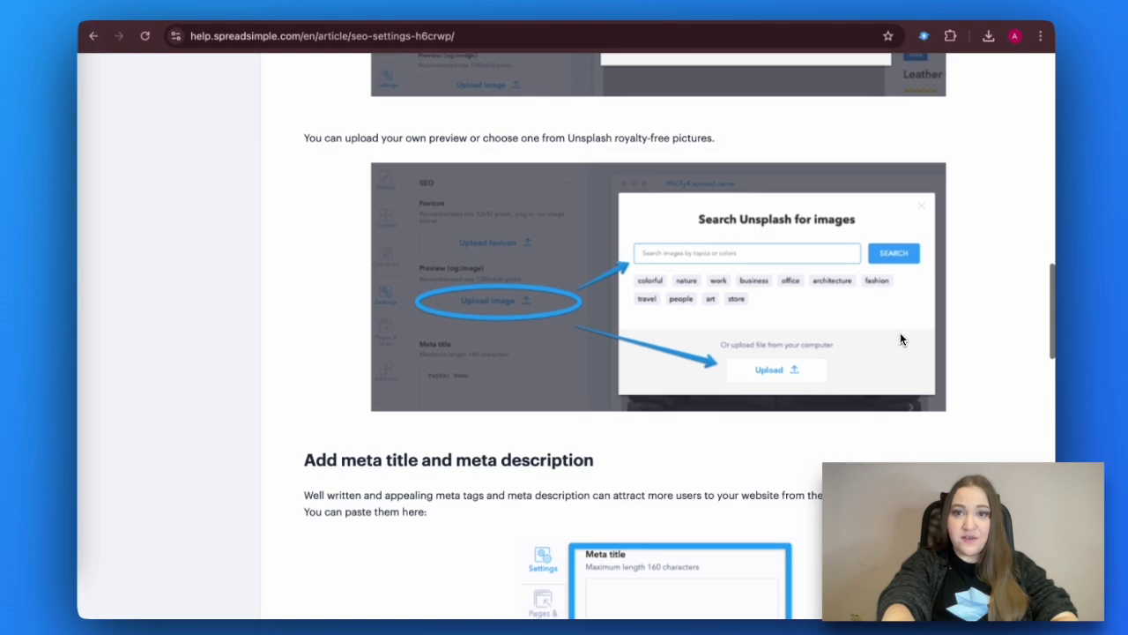
{"action": "left_click", "coordinate": [792, 14]}
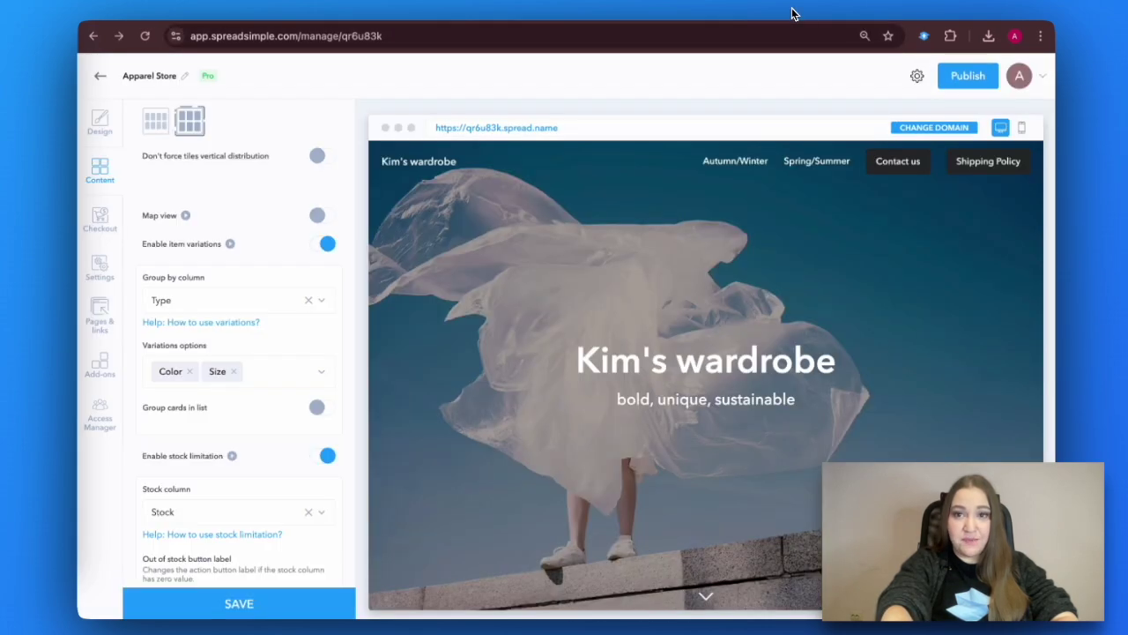
Save the variations, paste in the meta title and meta description, and choose an og:image
{"action": "left_click", "coordinate": [239, 604]}
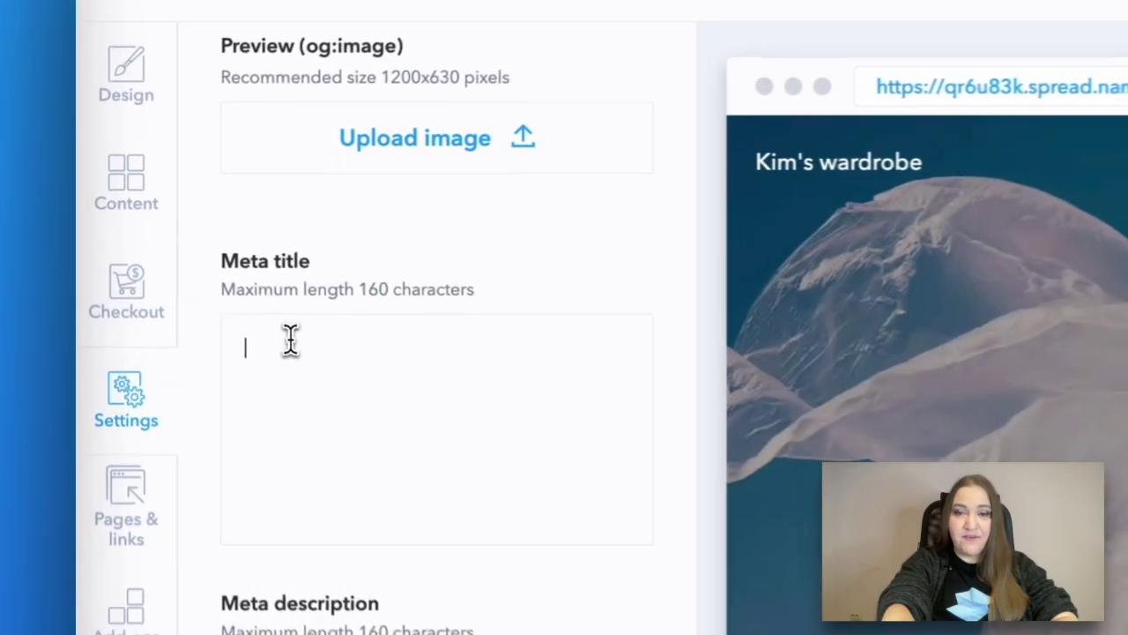
{"action": "type", "text": "Kim's Wardrobe | Stylish & Unique Clothing for Every Occasion"}
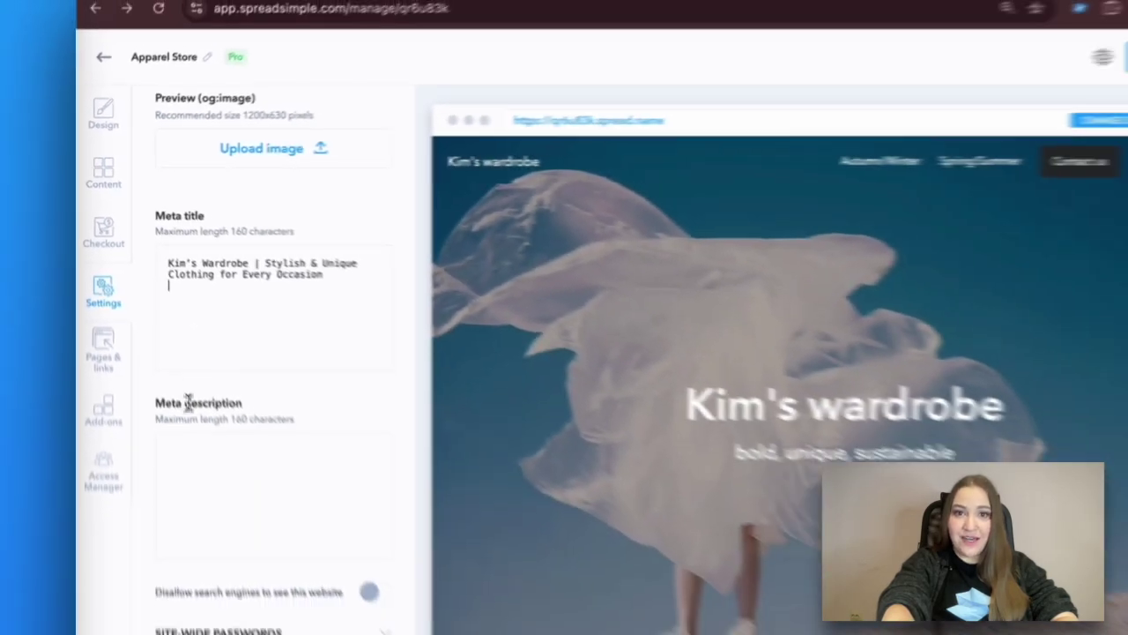
{"action": "left_click", "coordinate": [256, 634]}
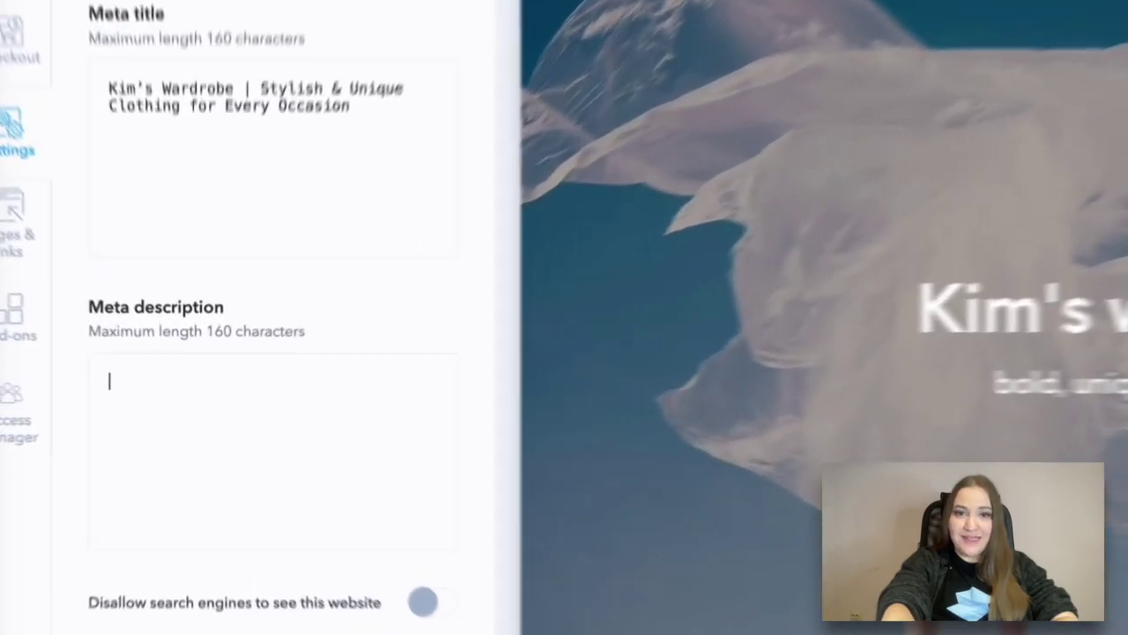
{"action": "type", "text": "Discover trendy, high-quality fashion at Kim's Wardrobe. Shop stylish clothing, handmade pieces, and timeless wardrobe essentials for every occasion."}
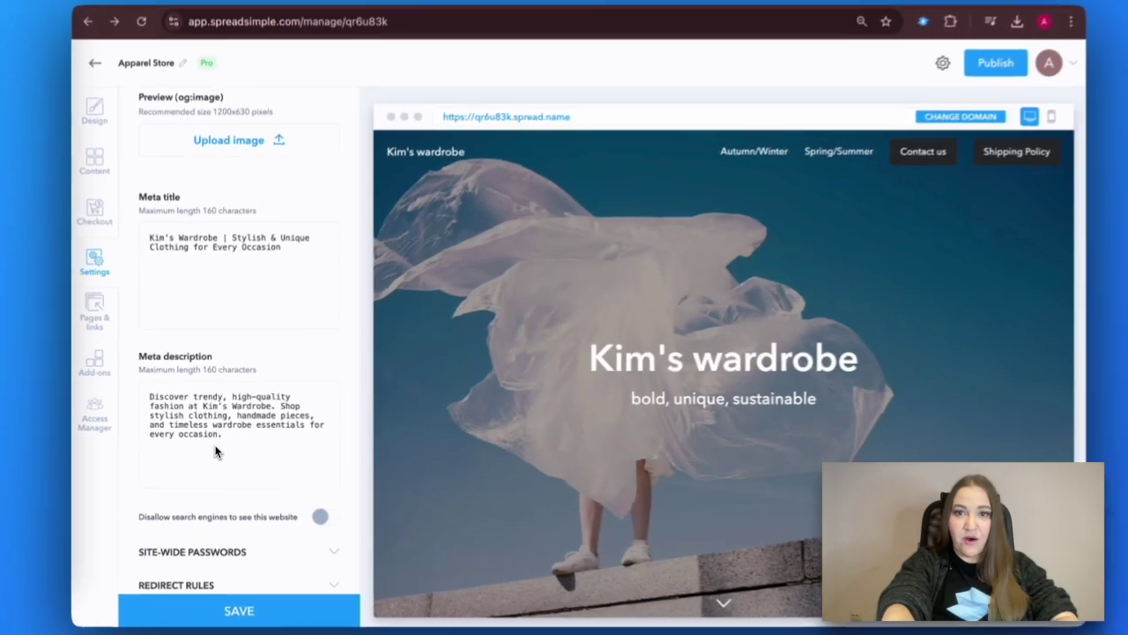
{"action": "scroll", "coordinate": [216, 451], "scroll_direction": "up", "scroll_amount": 4}
{"action": "left_click", "coordinate": [221, 445]}
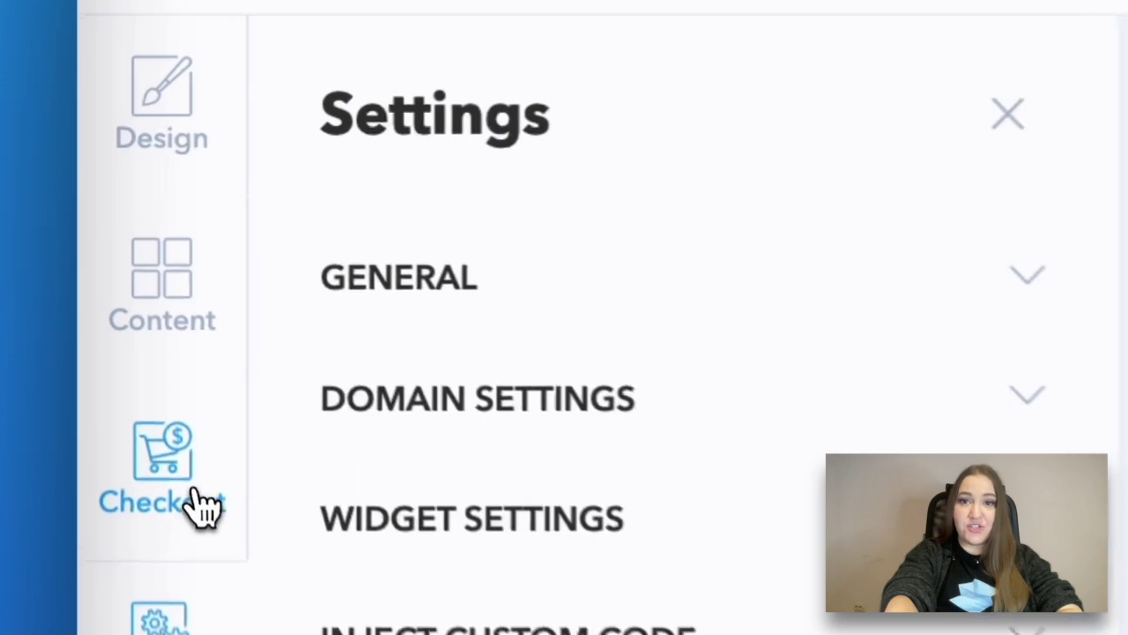
Make adding to cart open checkout and add the €10 'Pickup in the outlet' shipping method
{"action": "left_click", "coordinate": [109, 226]}
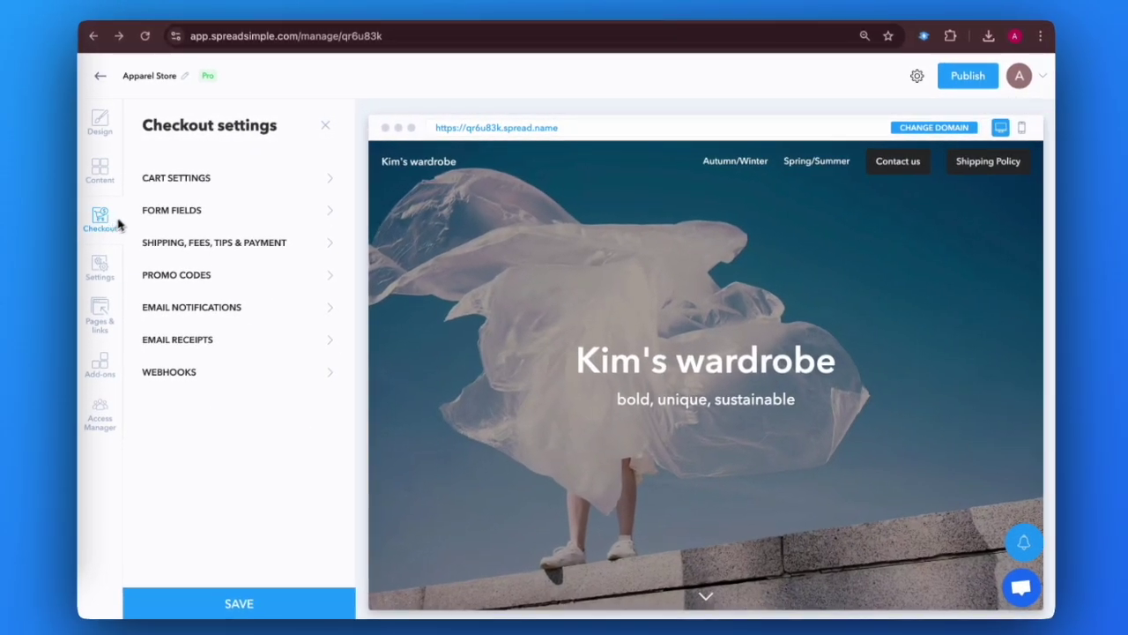
{"action": "left_click", "coordinate": [182, 182]}
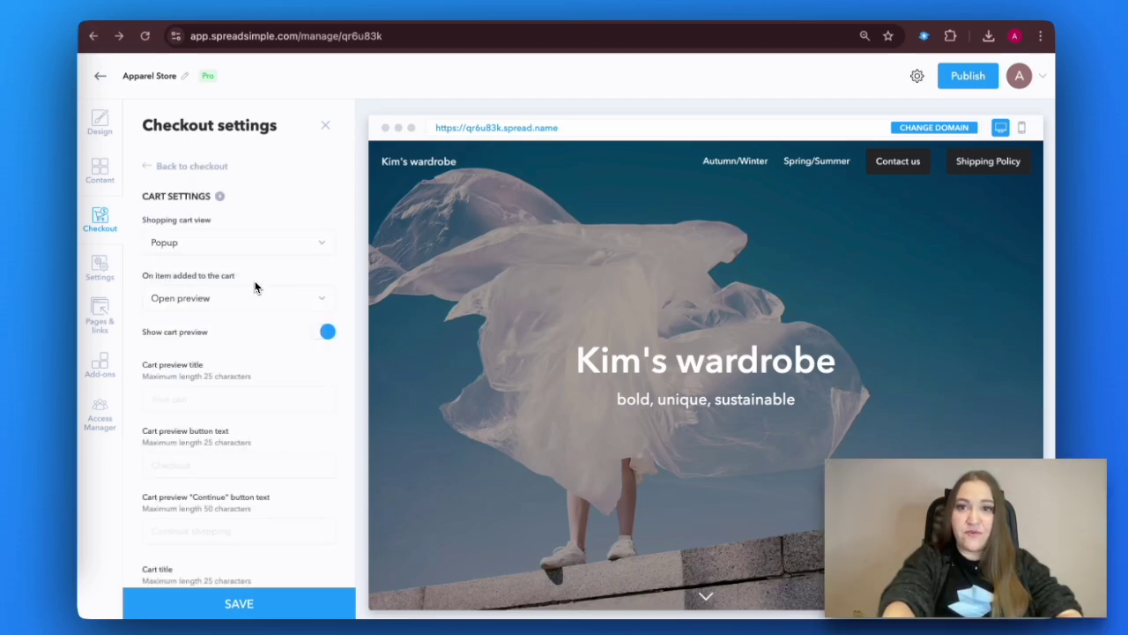
{"action": "scroll", "coordinate": [254, 286], "scroll_direction": "down", "scroll_amount": 1}
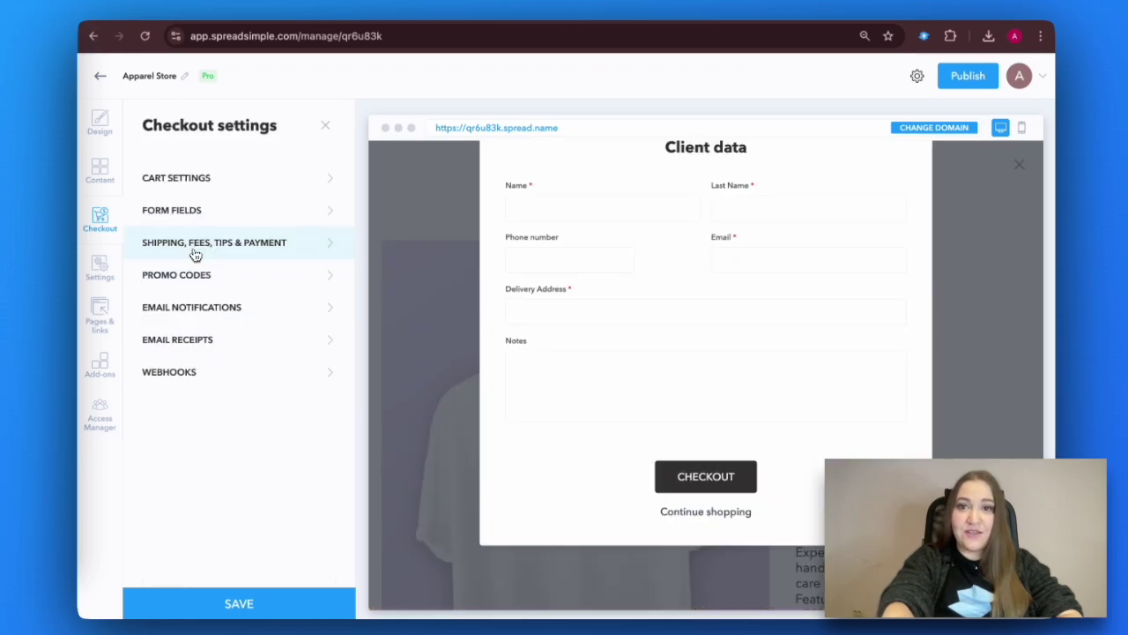
{"action": "left_click", "coordinate": [194, 255]}
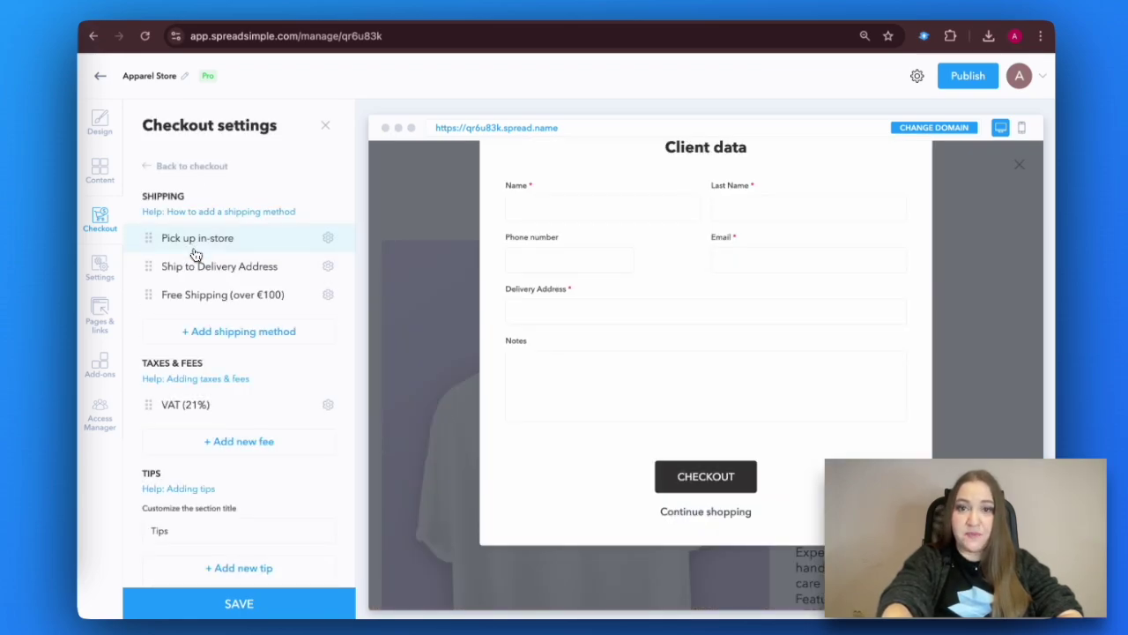
{"action": "left_click", "coordinate": [186, 333]}
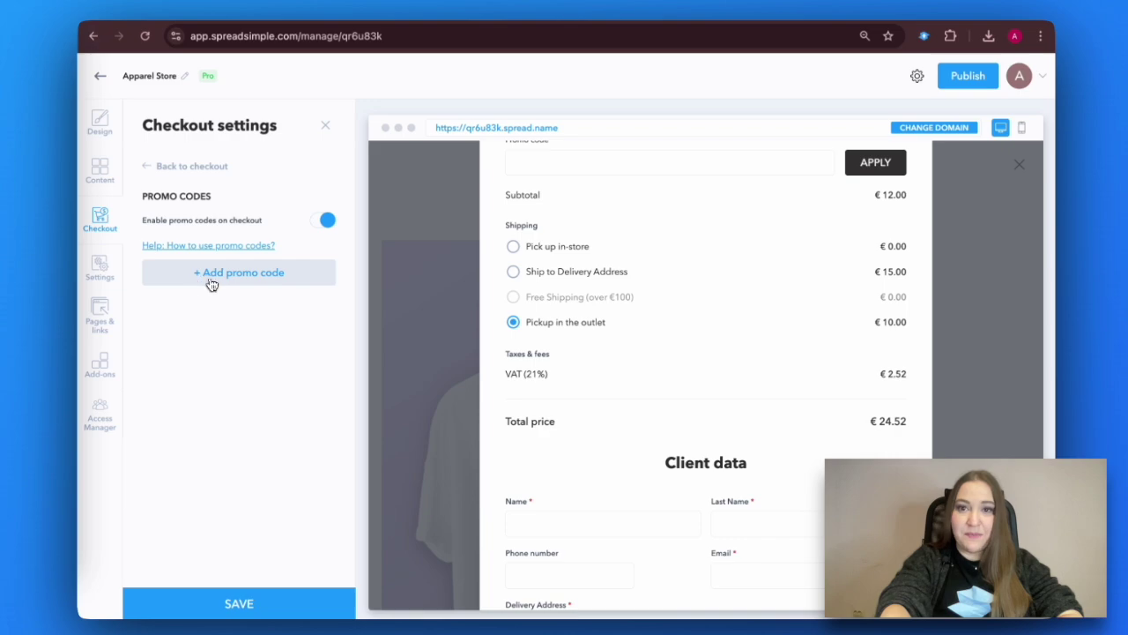
Create the 15% FASHION promo code with a usage limit of 5 and an expiry date
{"action": "left_click", "coordinate": [203, 276]}
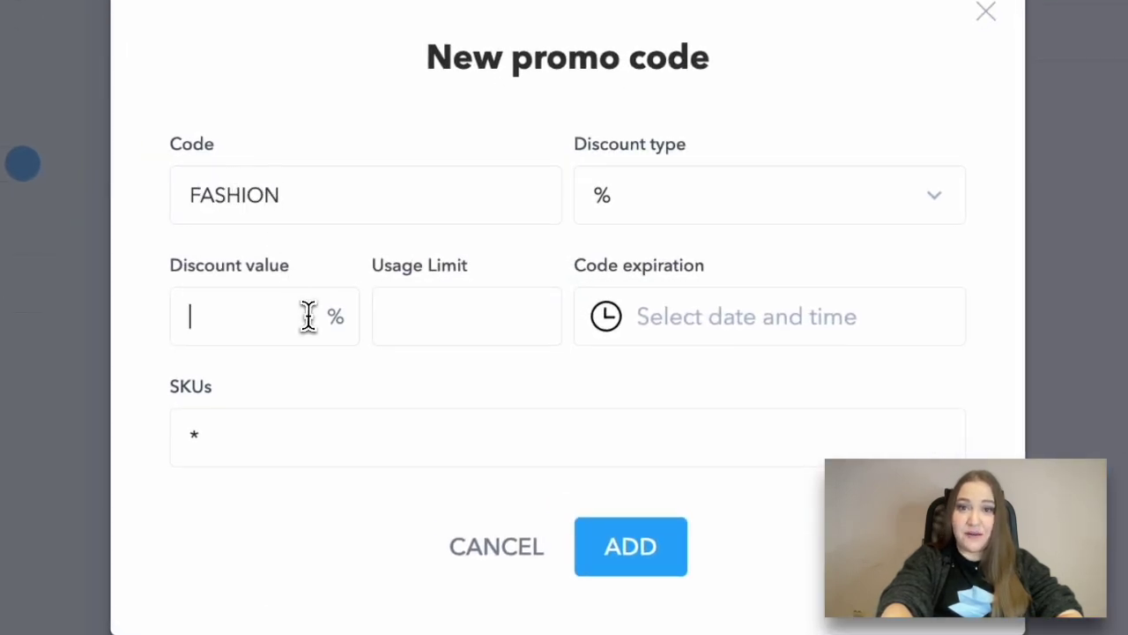
{"action": "left_click", "coordinate": [498, 324]}
{"action": "key", "text": "Tab"}
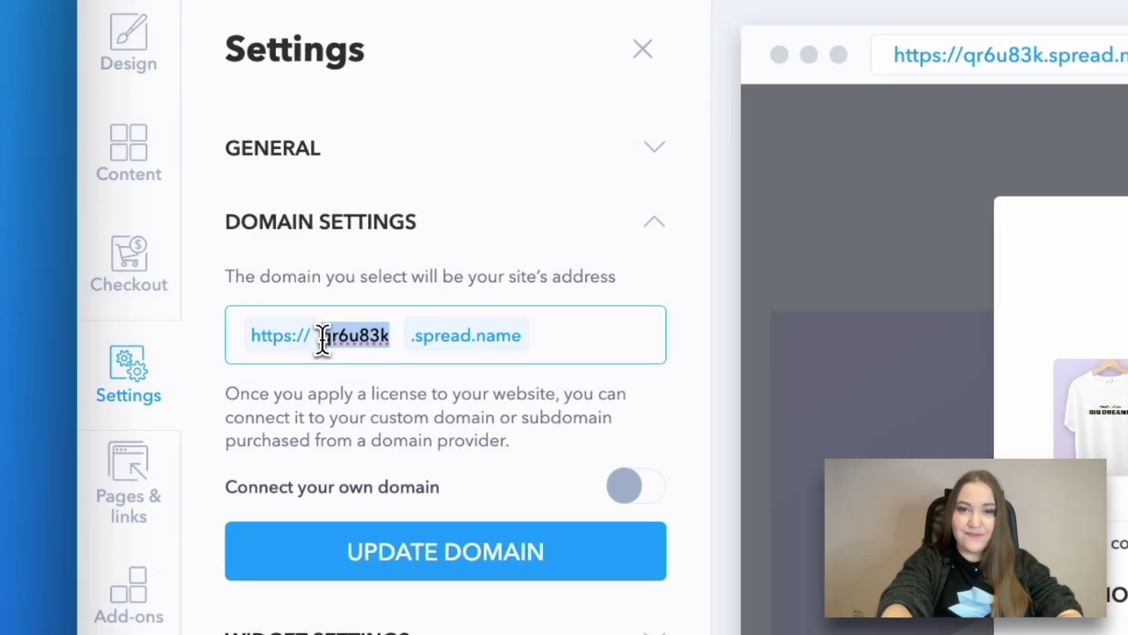
{"action": "type", "text": "tim"}
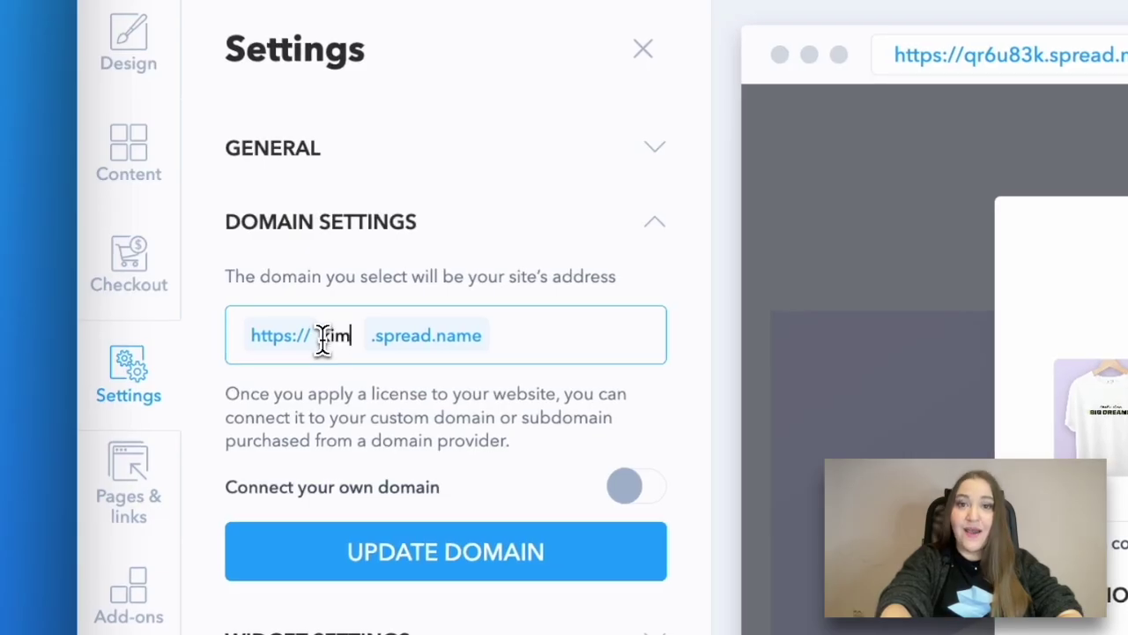
{"action": "type", "text": "swardrobe"}
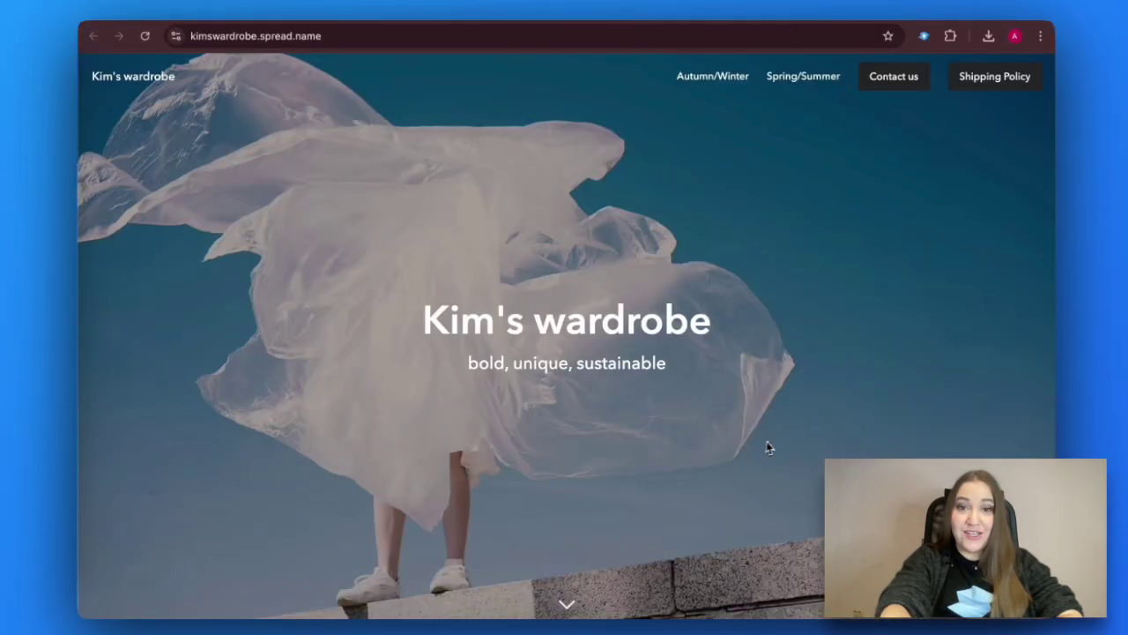
Browse the live kimswardrobe.spread.name store and open the first T-shirt's product page
{"action": "scroll", "coordinate": [770, 448], "scroll_direction": "down", "scroll_amount": 5}
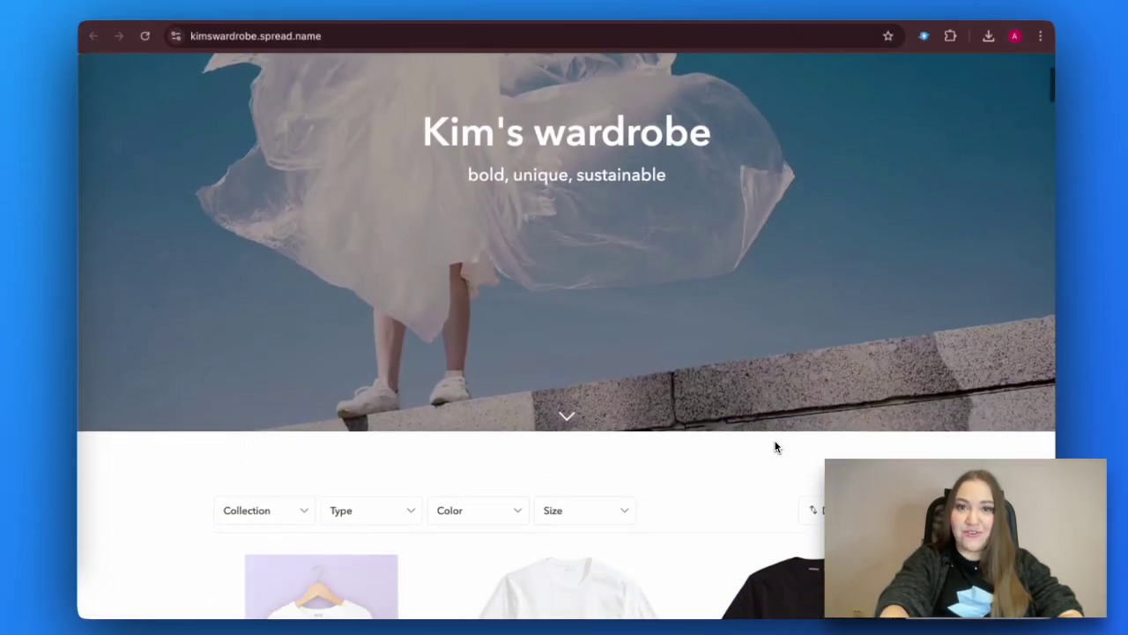
{"action": "scroll", "coordinate": [775, 447], "scroll_direction": "down", "scroll_amount": 5}
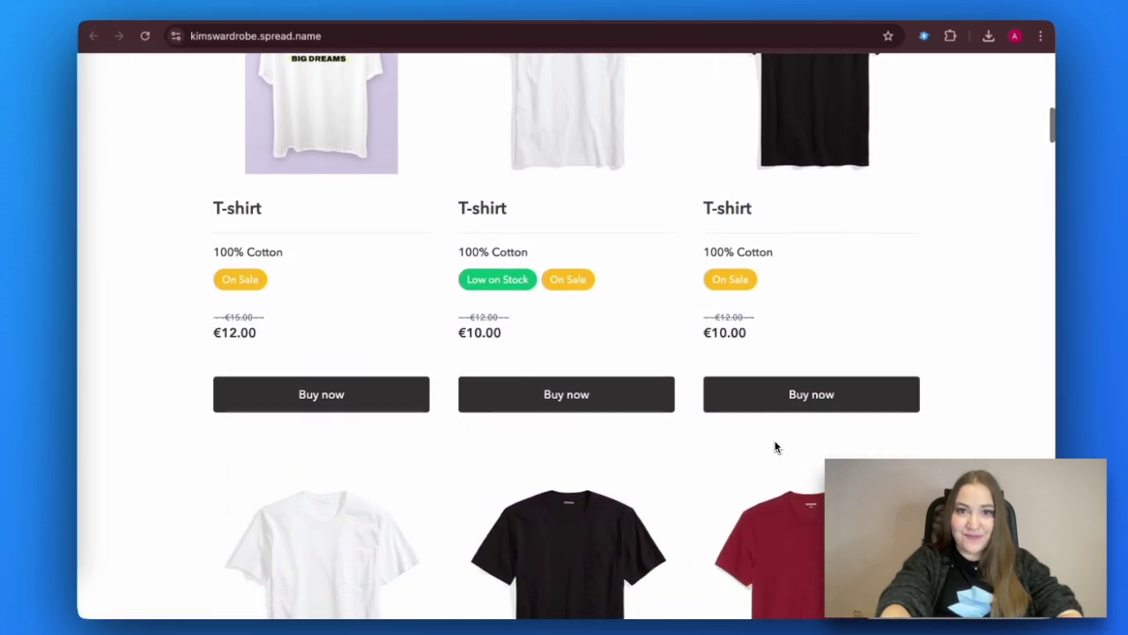
{"action": "left_click", "coordinate": [336, 361]}
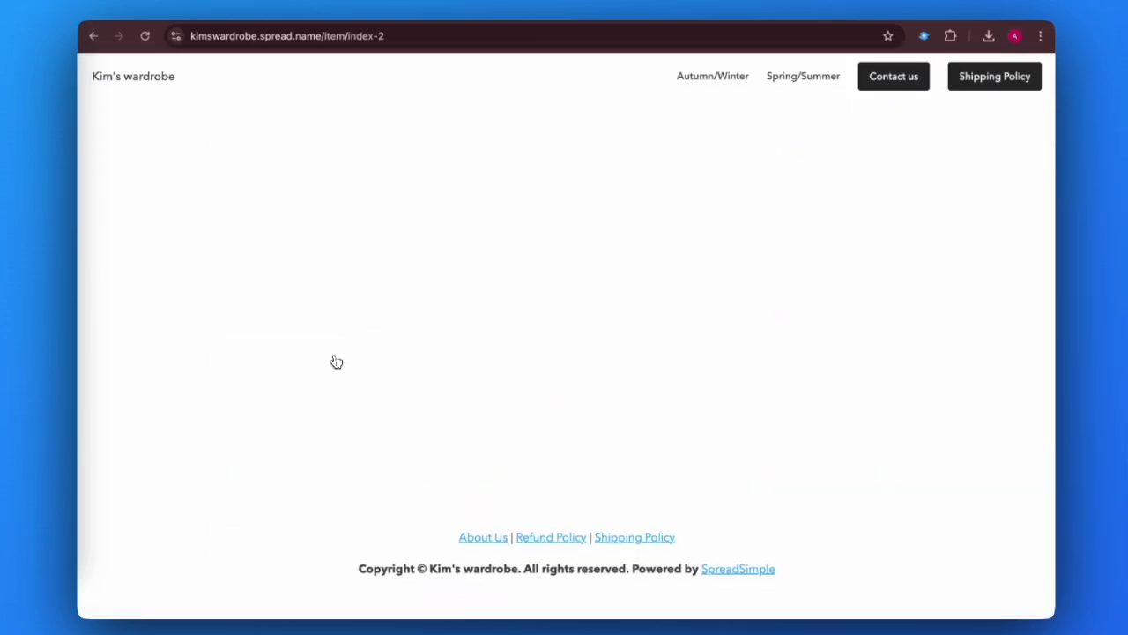
{"action": "scroll", "coordinate": [696, 401], "scroll_direction": "down", "scroll_amount": 2}
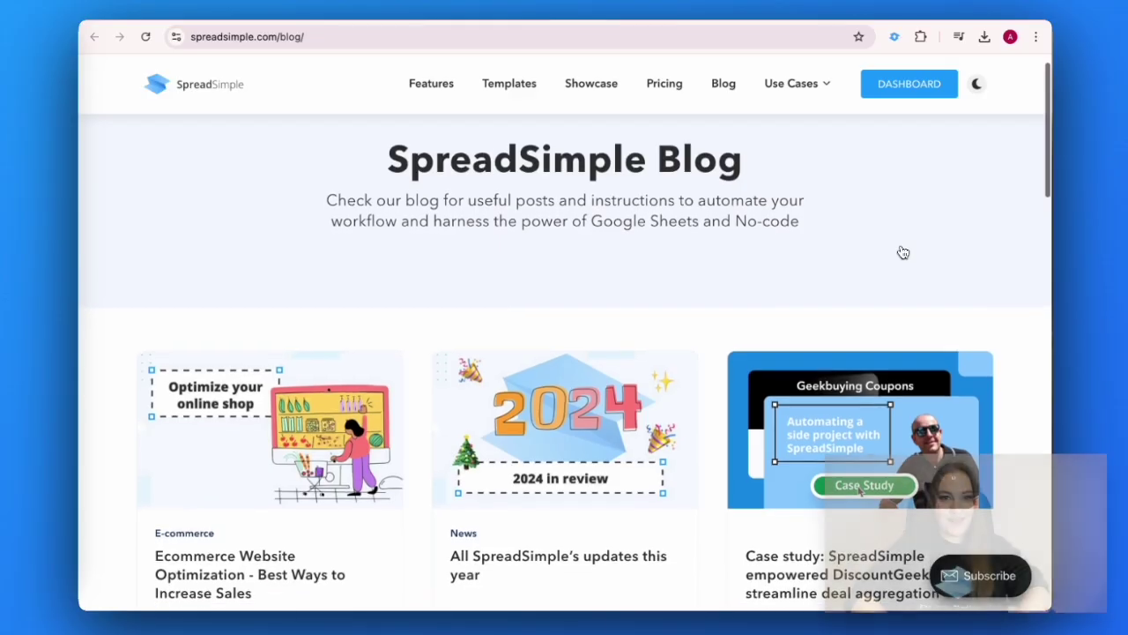
Open the 'How to create a website with AI' blog article and read down to its New website / TRY AI step
{"action": "scroll", "coordinate": [902, 253], "scroll_direction": "down", "scroll_amount": 5}
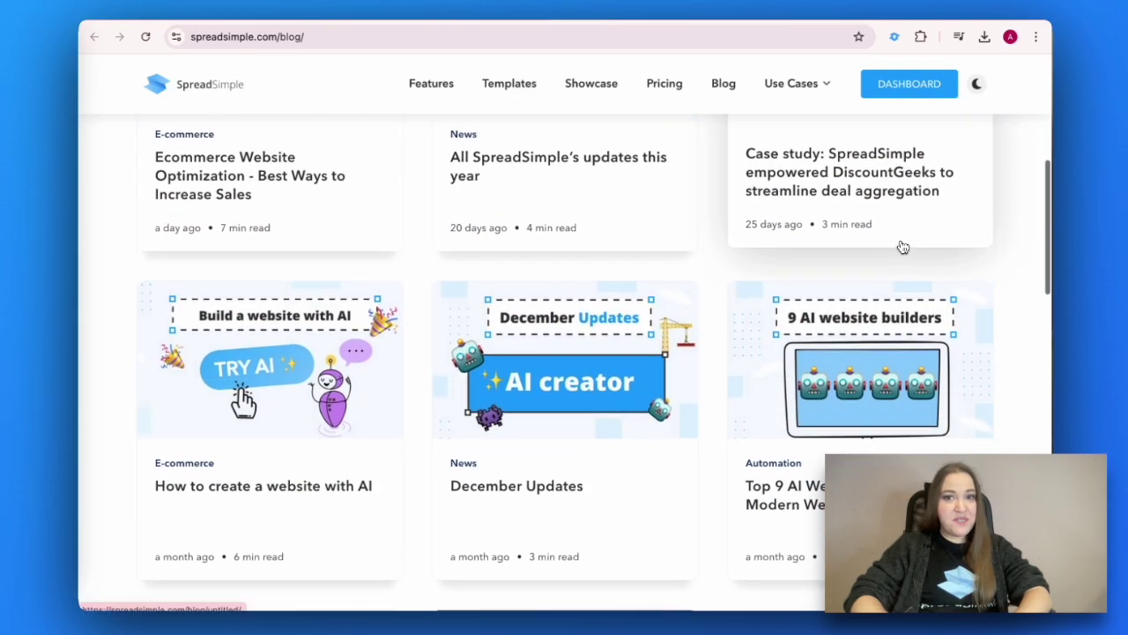
{"action": "left_click", "coordinate": [287, 333]}
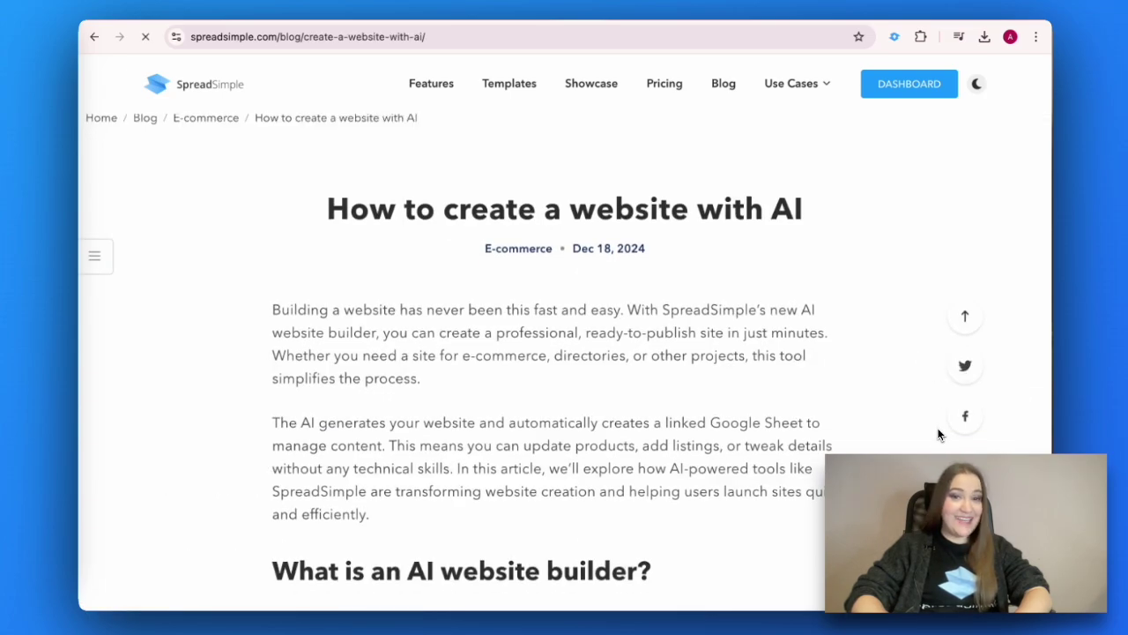
{"action": "scroll", "coordinate": [939, 435], "scroll_direction": "down", "scroll_amount": 3}
{"action": "scroll", "coordinate": [937, 436], "scroll_direction": "down", "scroll_amount": 6}
{"action": "scroll", "coordinate": [937, 437], "scroll_direction": "down", "scroll_amount": 4}
{"action": "scroll", "coordinate": [937, 436], "scroll_direction": "down", "scroll_amount": 6}
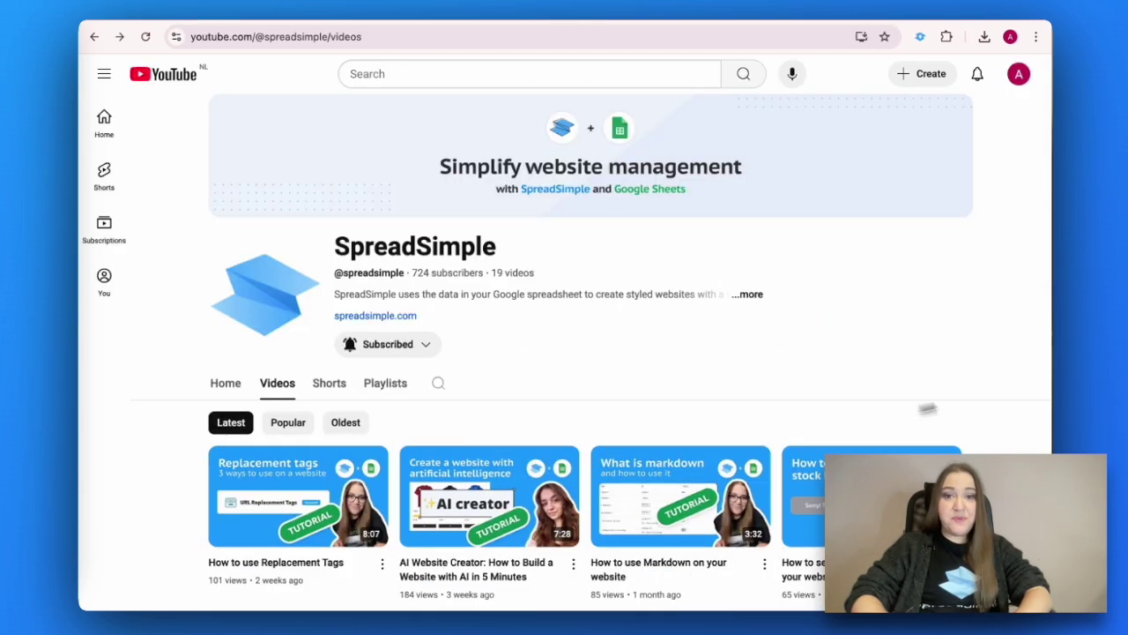
{"action": "scroll", "coordinate": [996, 313], "scroll_direction": "down", "scroll_amount": 3}
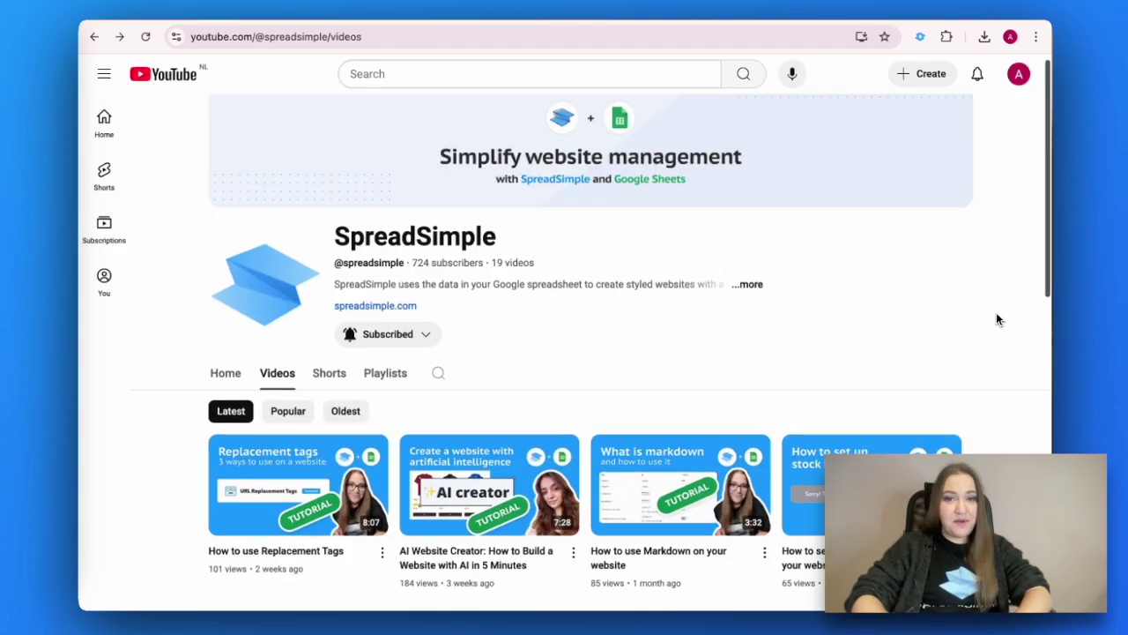
Play the 'AI Website Creator: How to Build a Website with AI in 5 Minutes' video from the channel's Videos tab
{"action": "scroll", "coordinate": [995, 317], "scroll_direction": "down", "scroll_amount": 2}
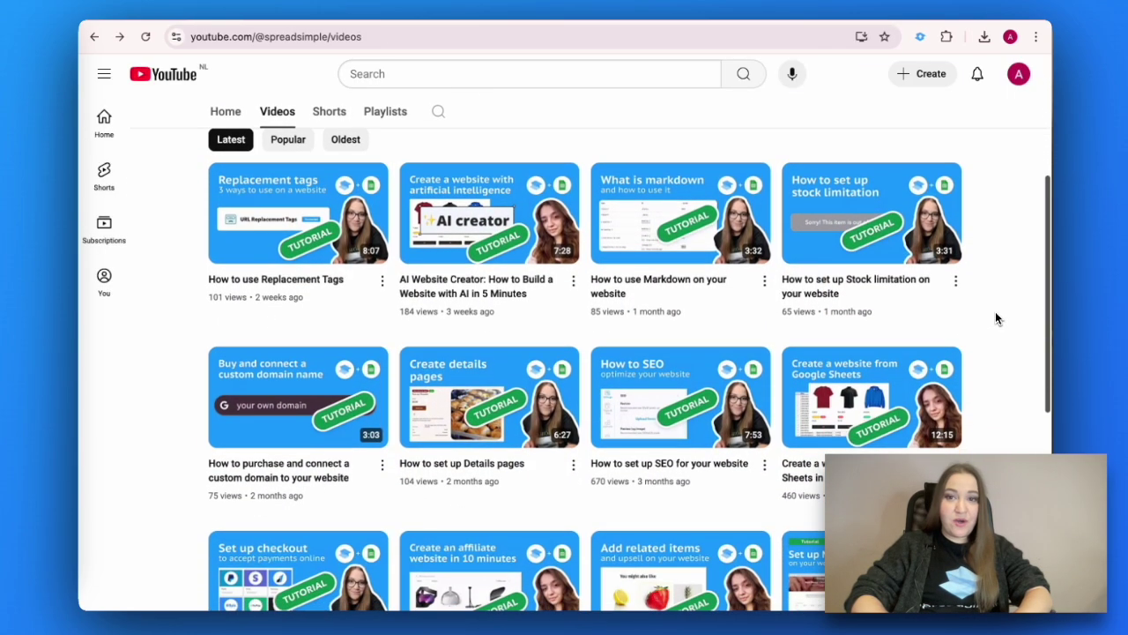
{"action": "left_click", "coordinate": [492, 233]}
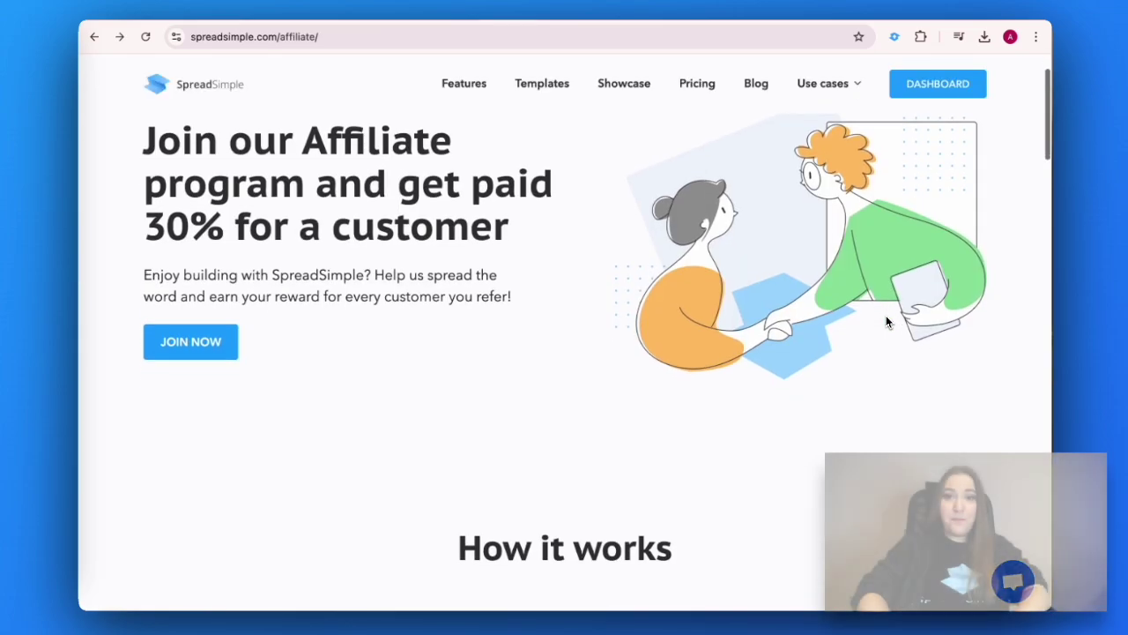
{"action": "scroll", "coordinate": [886, 316], "scroll_direction": "down", "scroll_amount": 5}
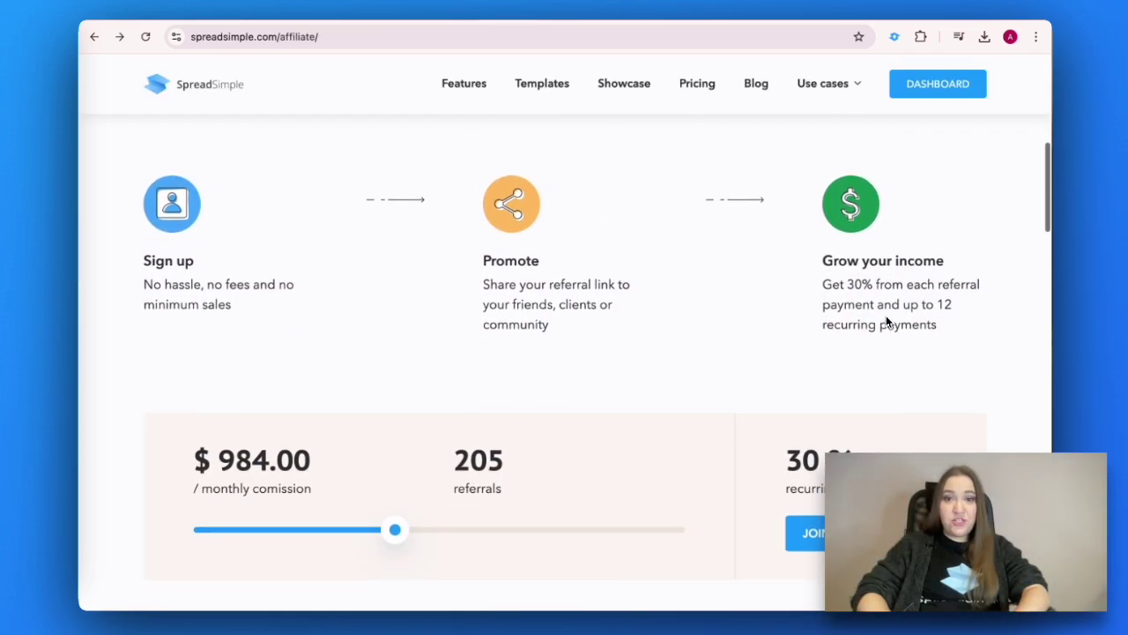
Read through the affiliate programme details and open the JOIN NOW partner sign-up form
{"action": "scroll", "coordinate": [885, 317], "scroll_direction": "down", "scroll_amount": 4}
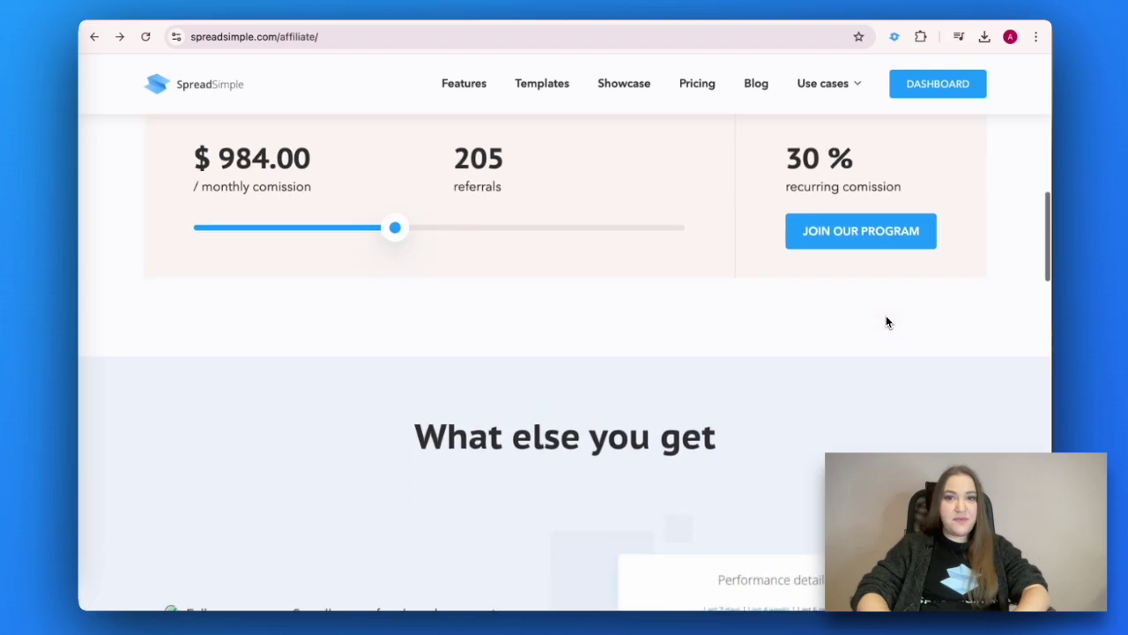
{"action": "scroll", "coordinate": [885, 321], "scroll_direction": "down", "scroll_amount": 5}
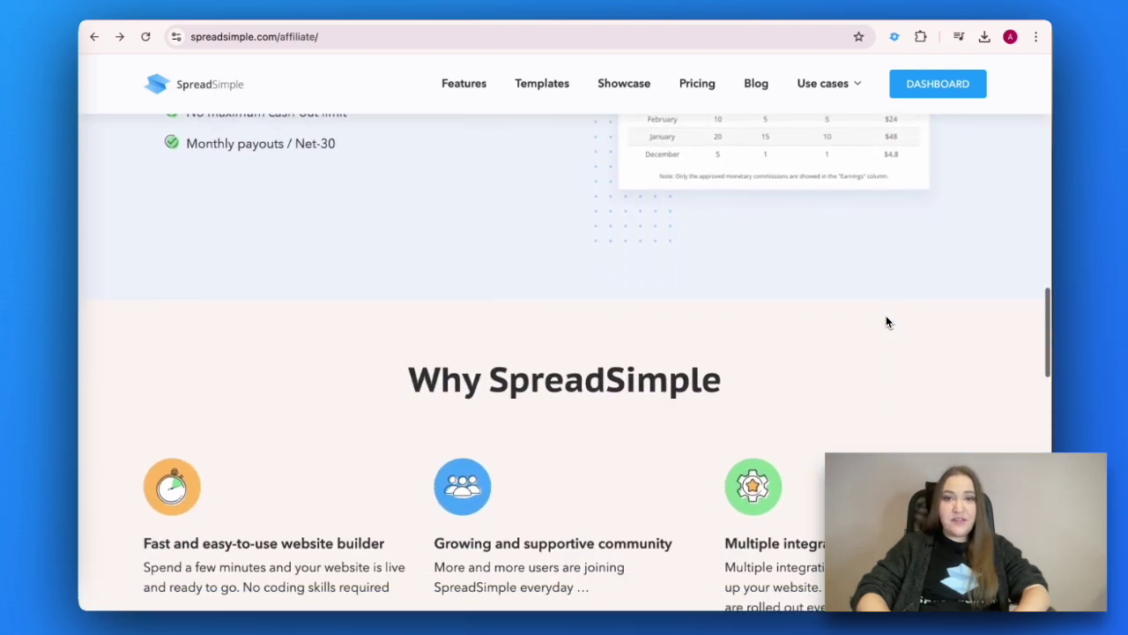
{"action": "scroll", "coordinate": [887, 322], "scroll_direction": "down", "scroll_amount": 6}
{"action": "scroll", "coordinate": [886, 321], "scroll_direction": "down", "scroll_amount": 5}
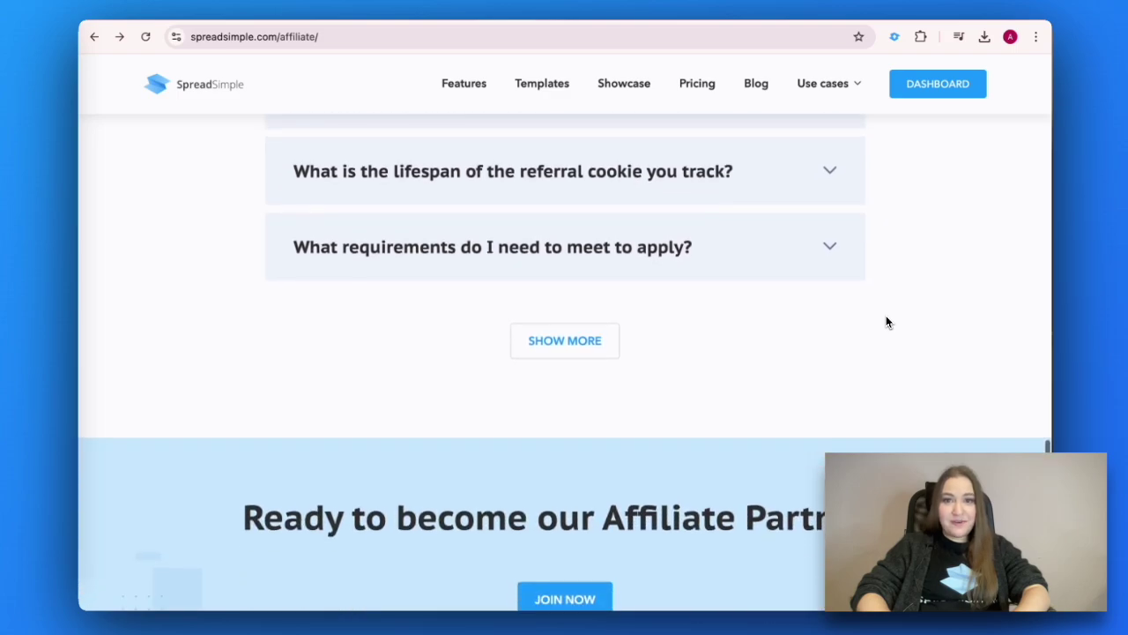
{"action": "scroll", "coordinate": [885, 322], "scroll_direction": "down", "scroll_amount": 4}
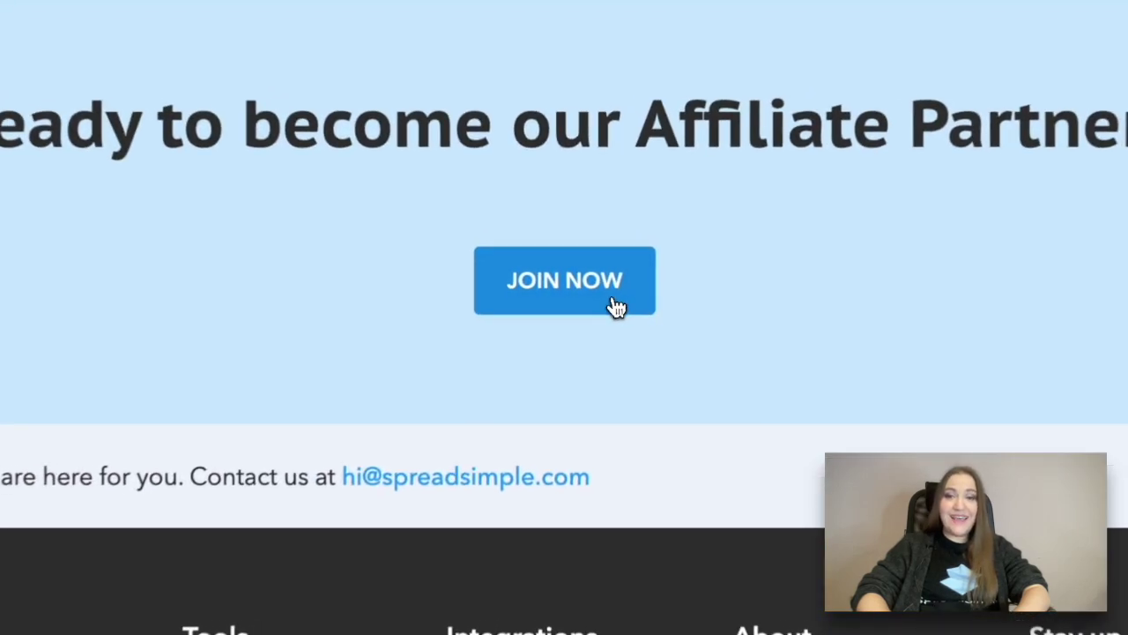
{"action": "left_click", "coordinate": [588, 280]}
Scroll the sign-up form to its Sign Up button, then return to the Apparel Store editor's Content settings
{"action": "scroll", "coordinate": [741, 359], "scroll_direction": "down", "scroll_amount": 3}
{"action": "scroll", "coordinate": [742, 359], "scroll_direction": "down", "scroll_amount": 3}
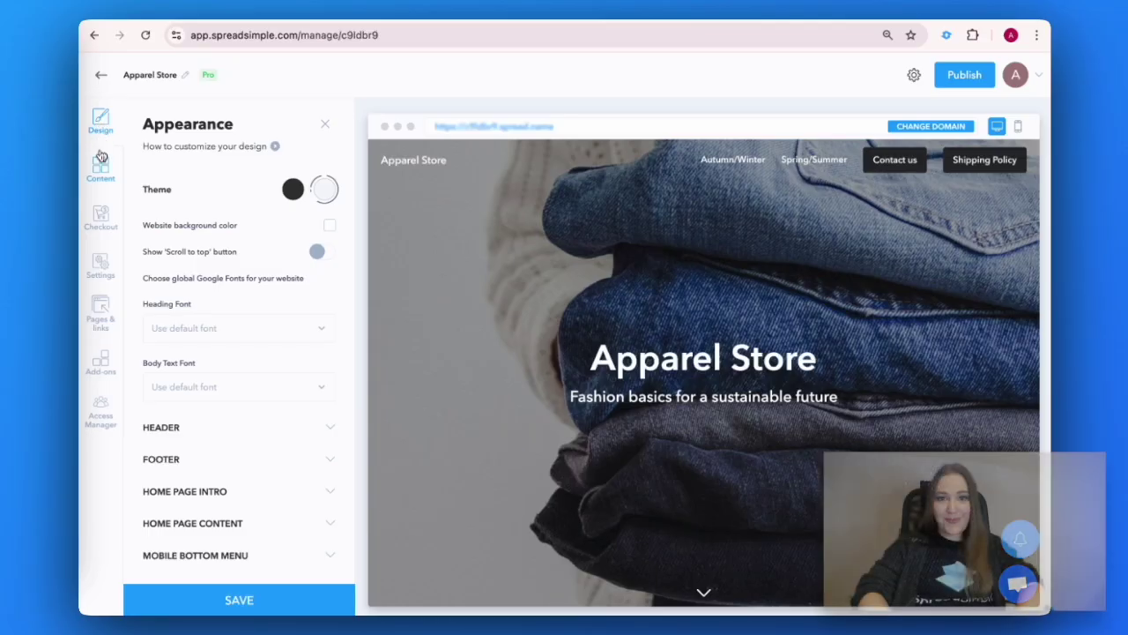
{"action": "left_click", "coordinate": [100, 168]}
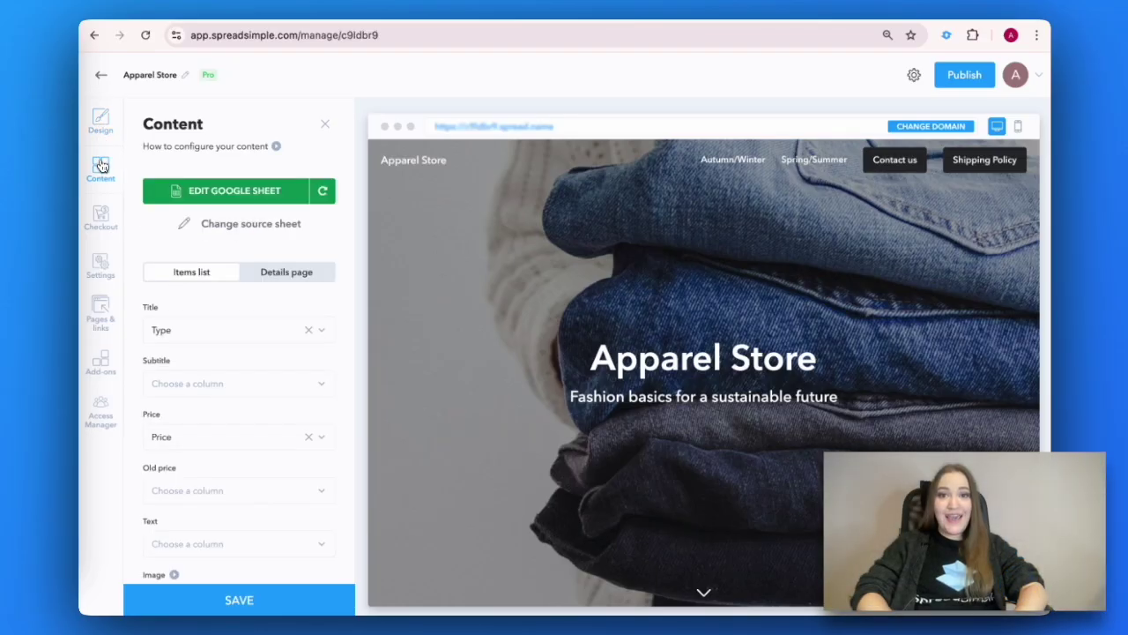
Look through the Apparel Store editor's Checkout, Settings, Pages & links and Add-ons sections
{"action": "left_click", "coordinate": [100, 215]}
{"action": "left_click", "coordinate": [98, 264]}
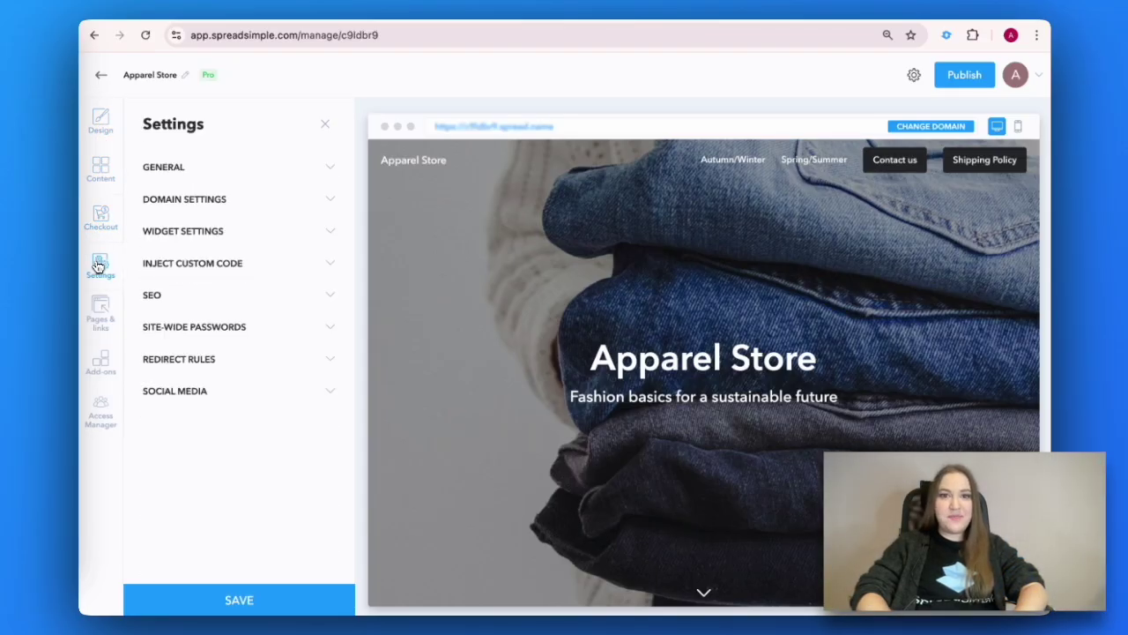
{"action": "left_click", "coordinate": [100, 314]}
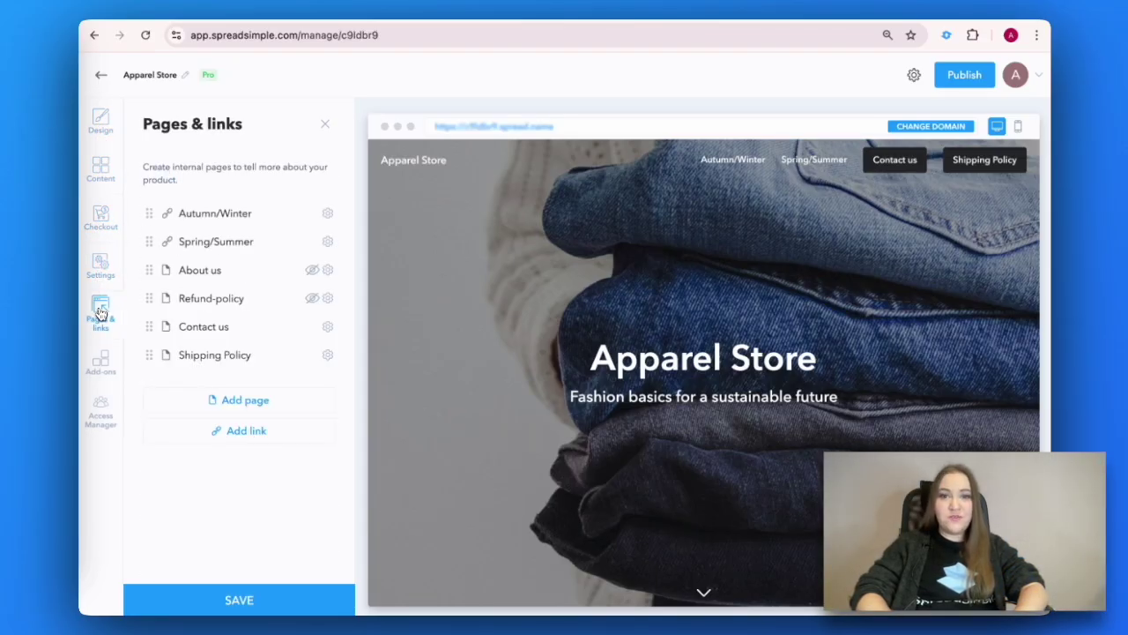
{"action": "left_click", "coordinate": [101, 364]}
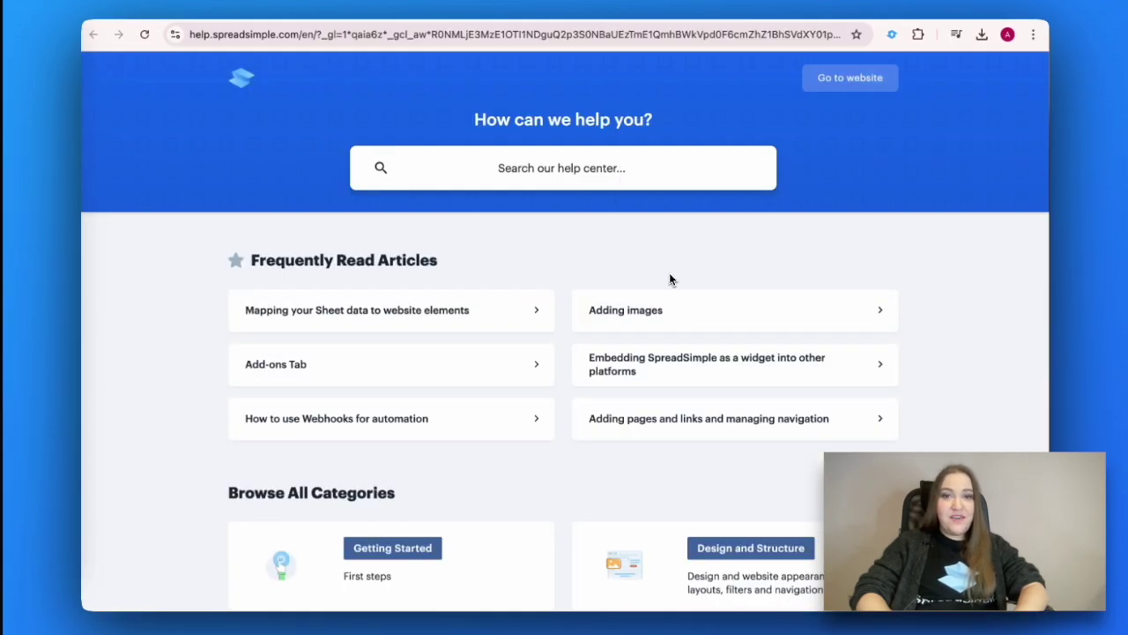
Scroll down through the help centre's categories
{"action": "scroll", "coordinate": [670, 280], "scroll_direction": "down", "scroll_amount": 3}
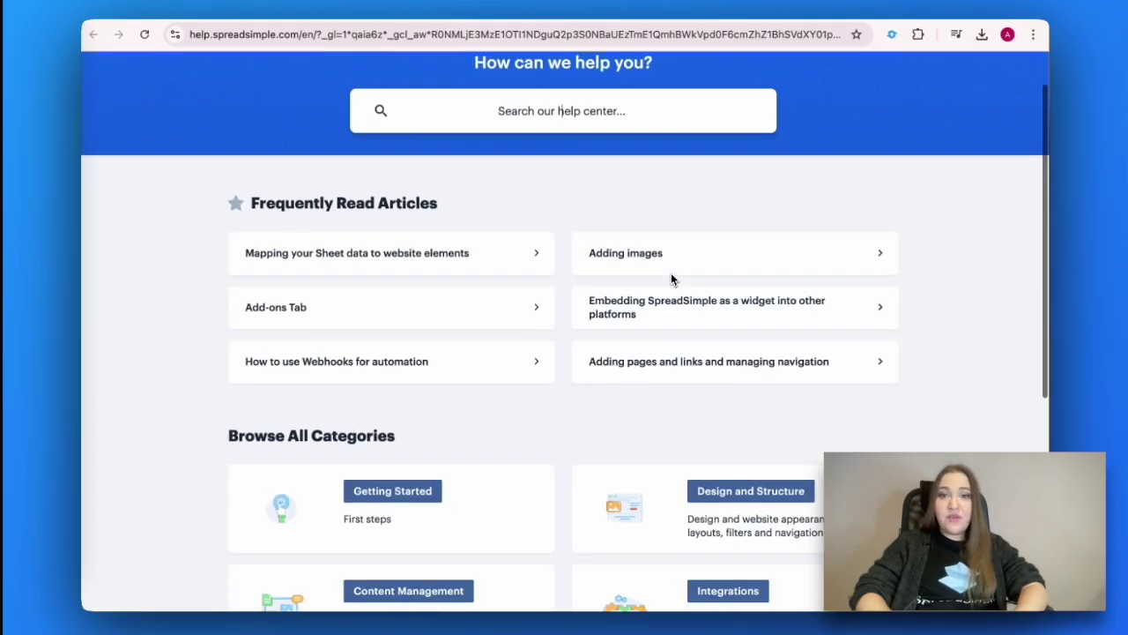
{"action": "scroll", "coordinate": [671, 279], "scroll_direction": "down", "scroll_amount": 2}
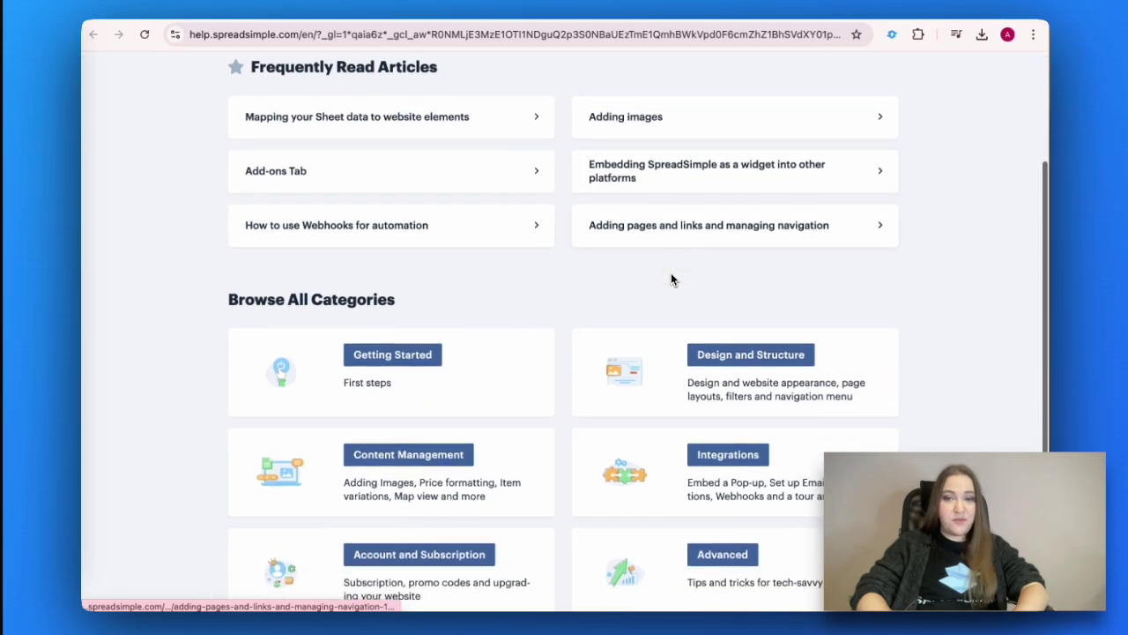
{"action": "scroll", "coordinate": [671, 279], "scroll_direction": "down", "scroll_amount": 2}
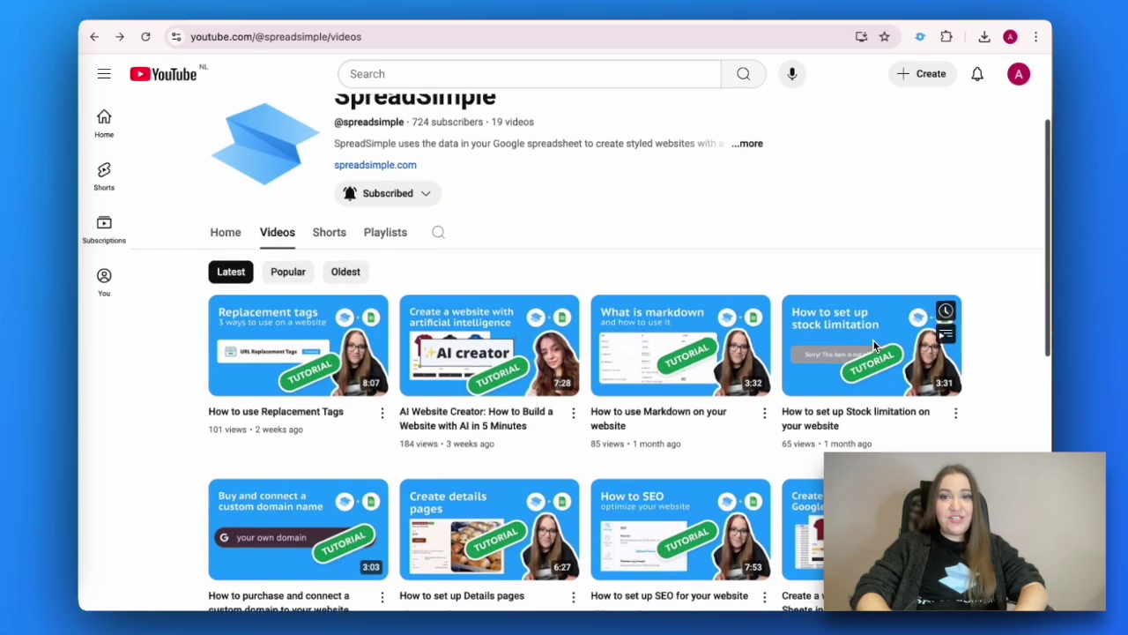
{"action": "scroll", "coordinate": [872, 340], "scroll_direction": "down", "scroll_amount": 5}
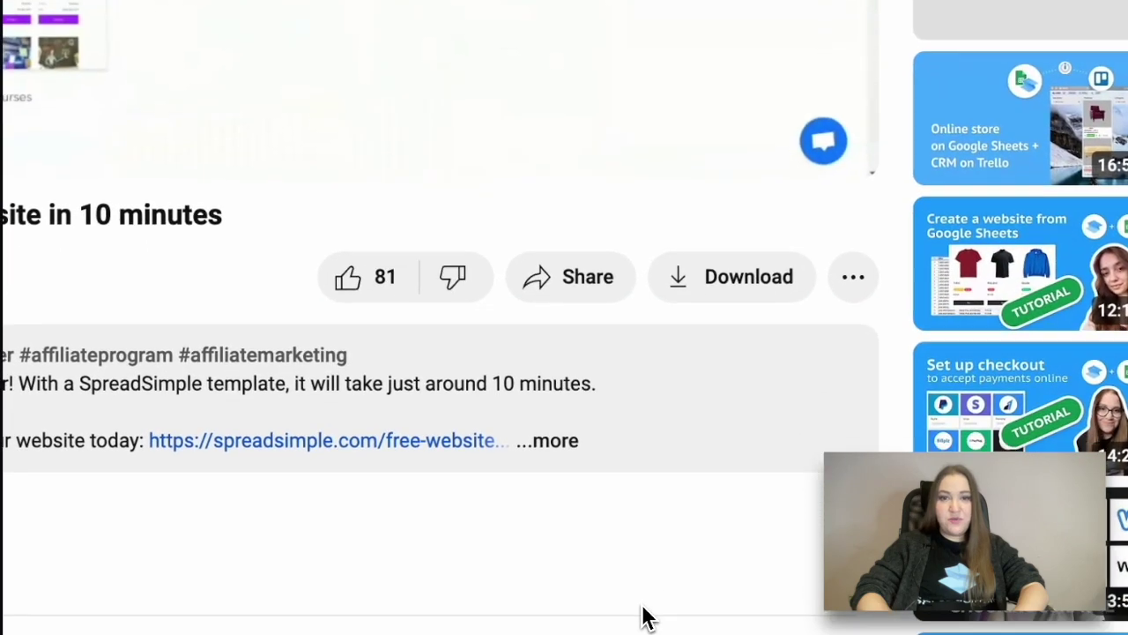
Get a share link for the affiliate website video and subscribe to SpreadSimple with All notifications
{"action": "scroll", "coordinate": [463, 432], "scroll_direction": "down", "scroll_amount": 1}
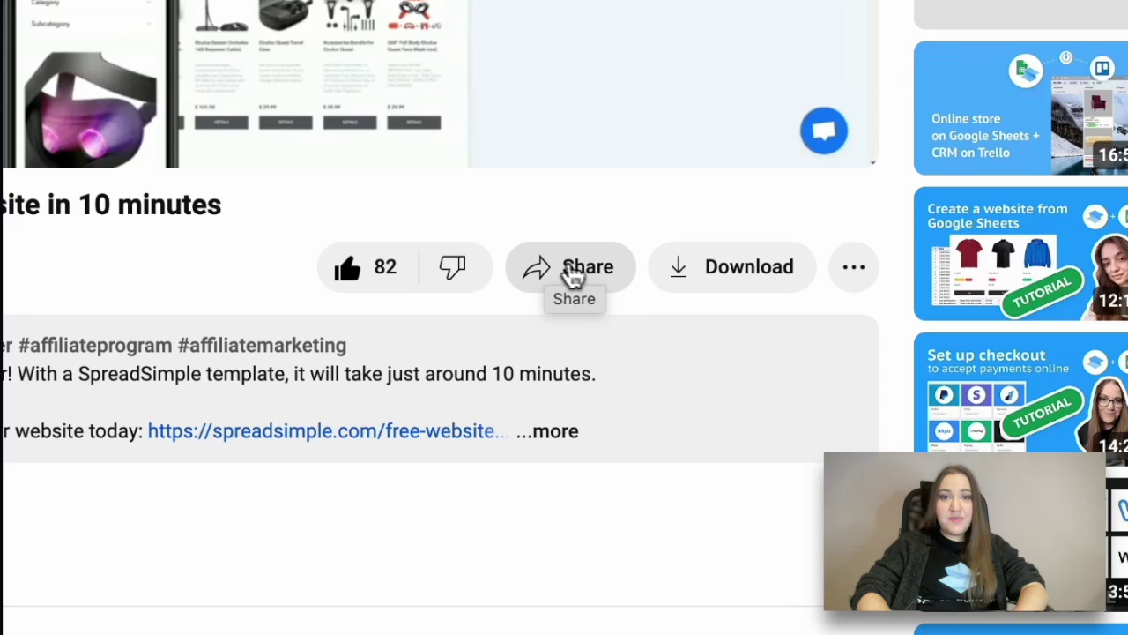
{"action": "left_click", "coordinate": [575, 269]}
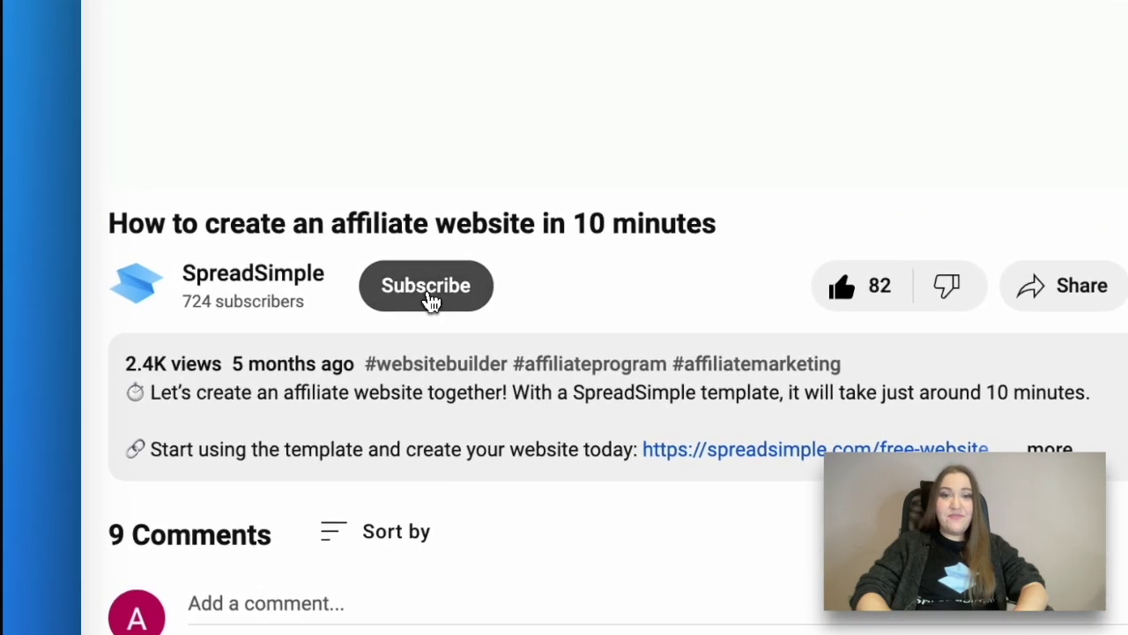
{"action": "left_click", "coordinate": [430, 298]}
{"action": "left_click", "coordinate": [388, 298]}
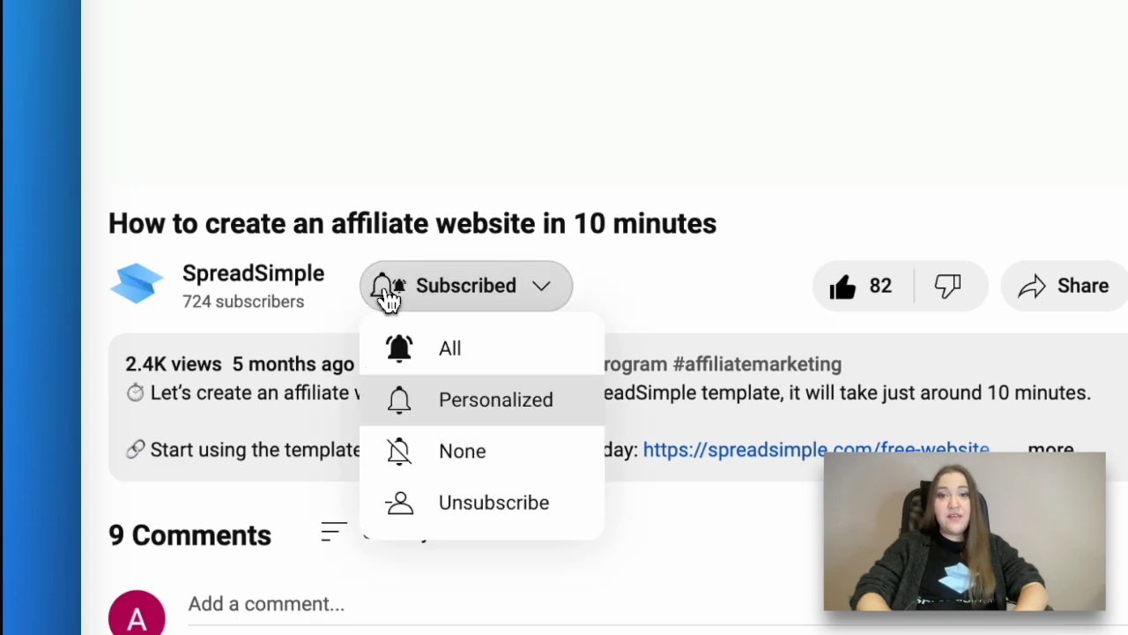
{"action": "left_click", "coordinate": [436, 356]}
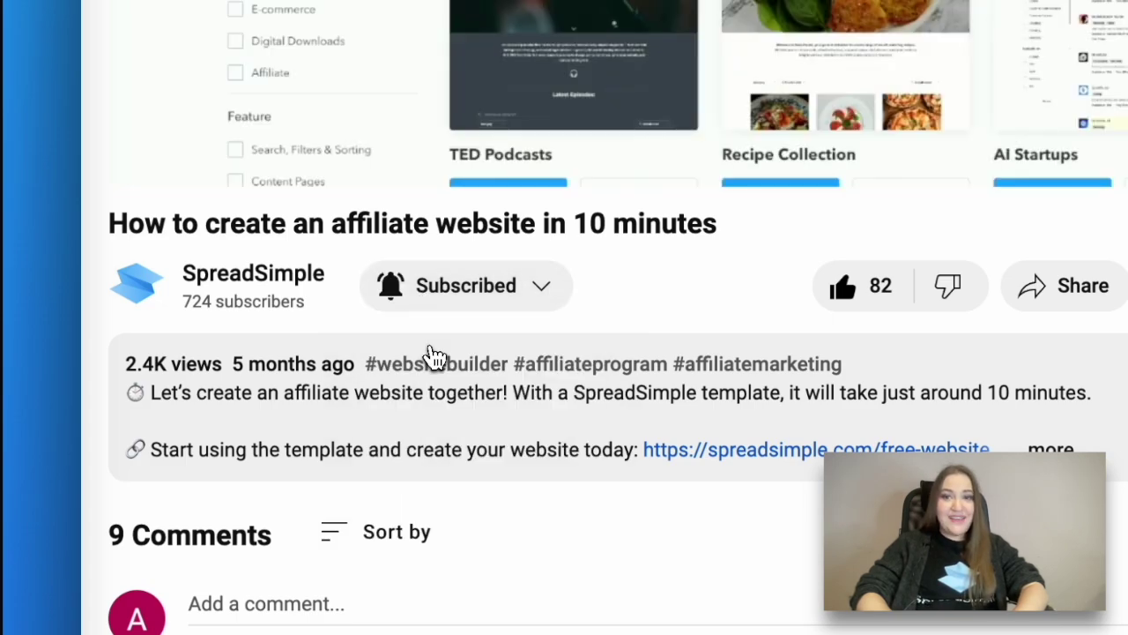